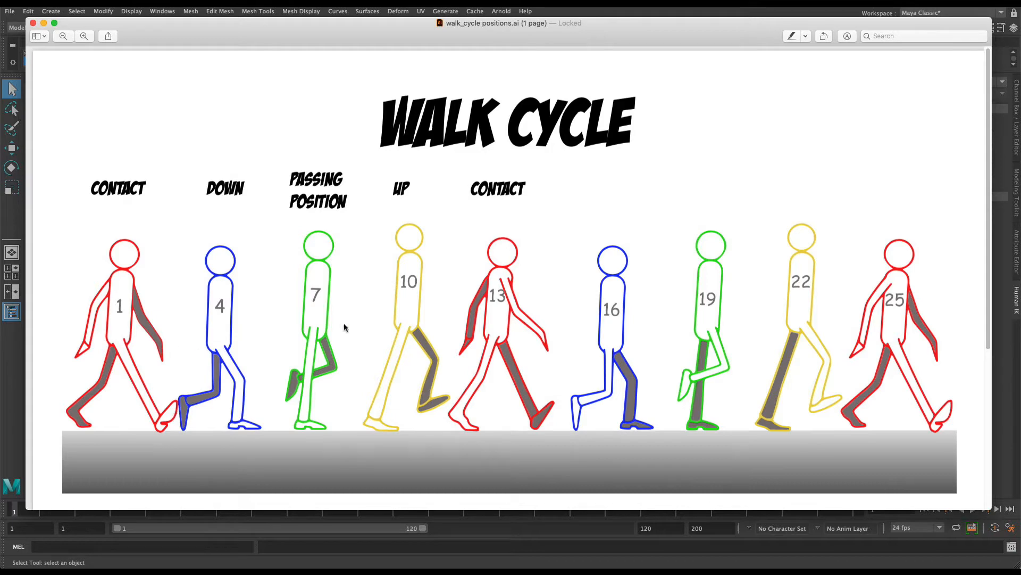
- Switch from the walk cycle chart to Maya and create a reference to Ultimate_Beefy_v1.0.2.ma in the scene
{"action": "left_click", "coordinate": [542, 3]}
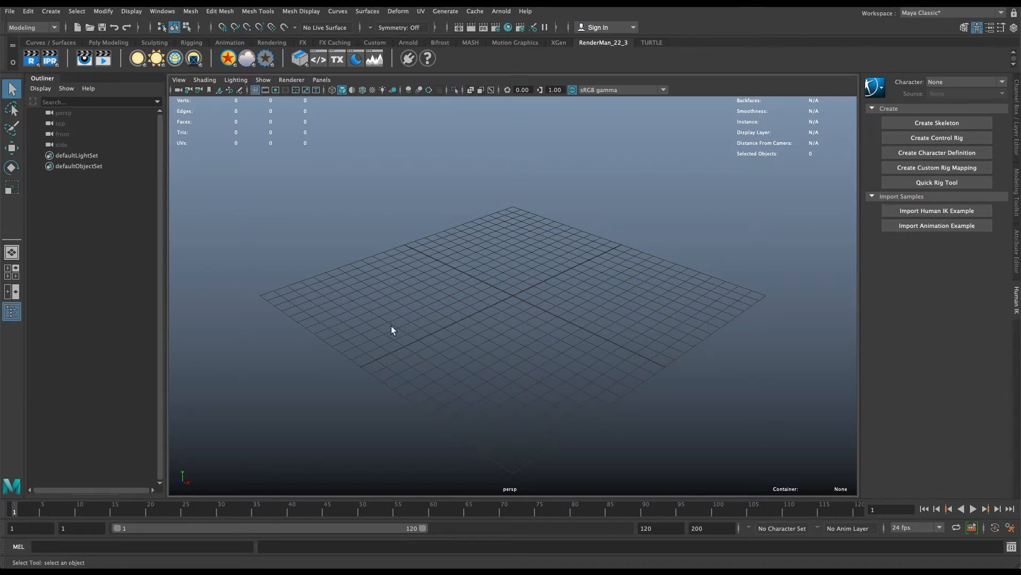
{"action": "right_click", "coordinate": [59, 237]}
{"action": "mouse_move", "coordinate": [130, 296]}
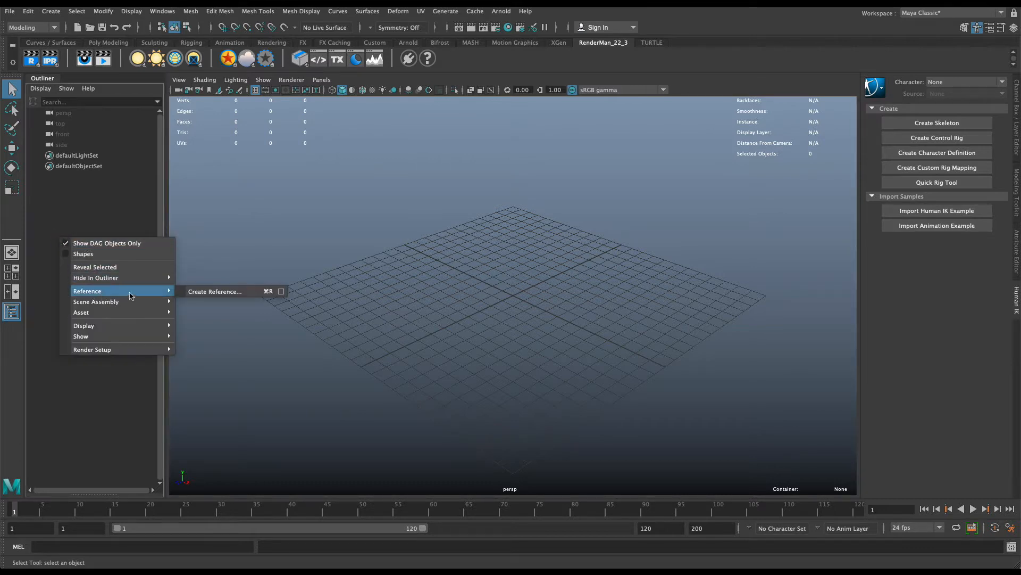
{"action": "left_click", "coordinate": [214, 291]}
{"action": "left_click", "coordinate": [393, 213]}
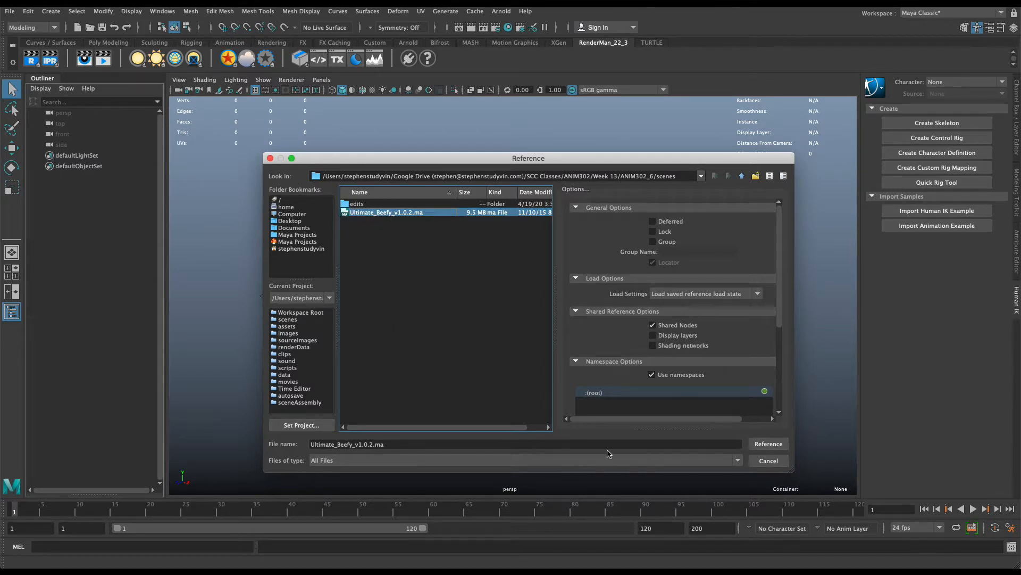
{"action": "left_click", "coordinate": [776, 443]}
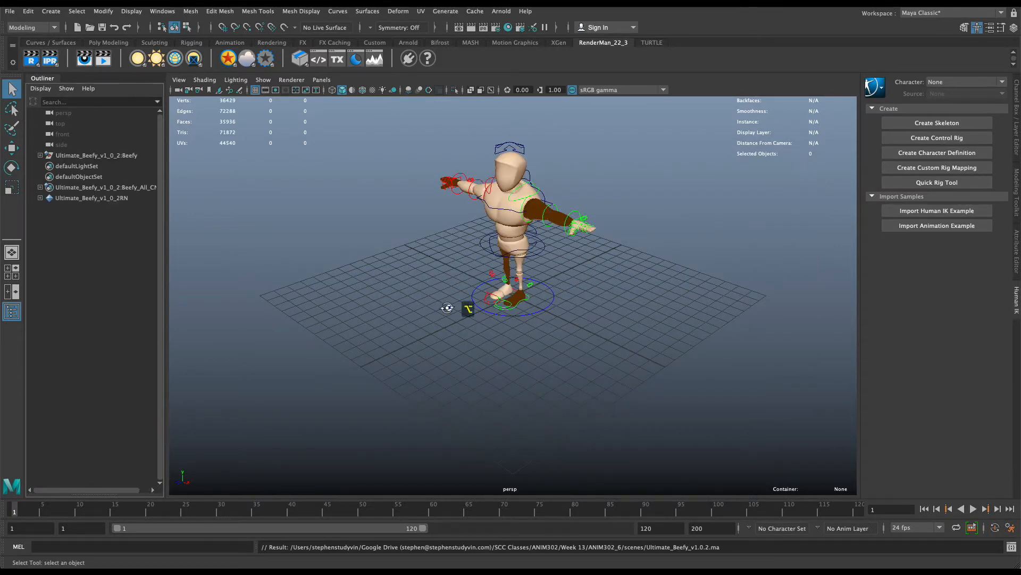
- Display the character with textured shading and enable two-sided lighting in the perspective view
{"action": "left_click_drag", "start_coordinate": [465, 305], "coordinate": [576, 299], "text": "alt"}
{"action": "scroll", "coordinate": [576, 299], "scroll_direction": "up", "scroll_amount": 5}
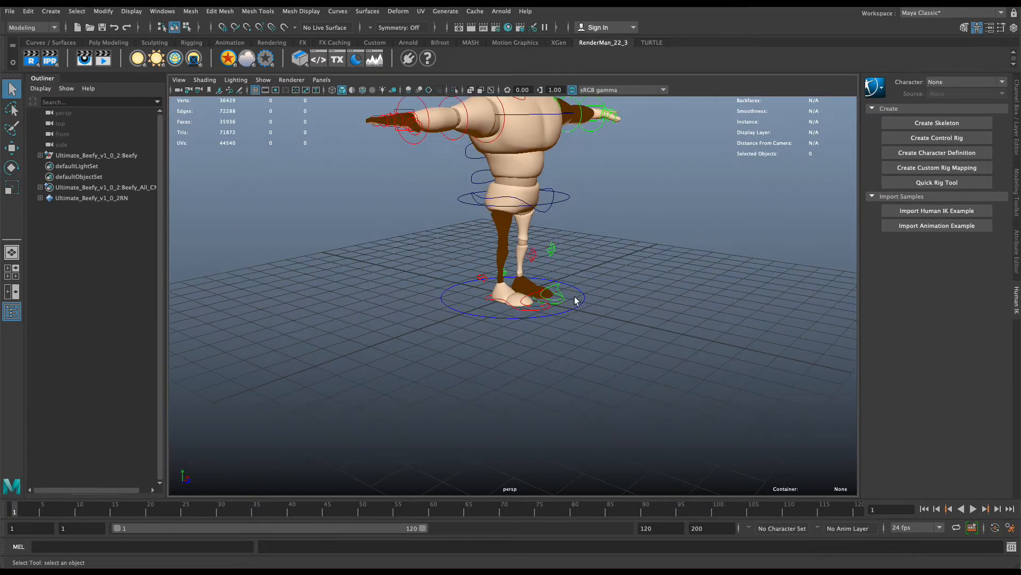
{"action": "middle_click_drag", "start_coordinate": [575, 301], "coordinate": [558, 397], "text": "alt"}
{"action": "left_click_drag", "start_coordinate": [558, 397], "coordinate": [554, 361], "text": "alt"}
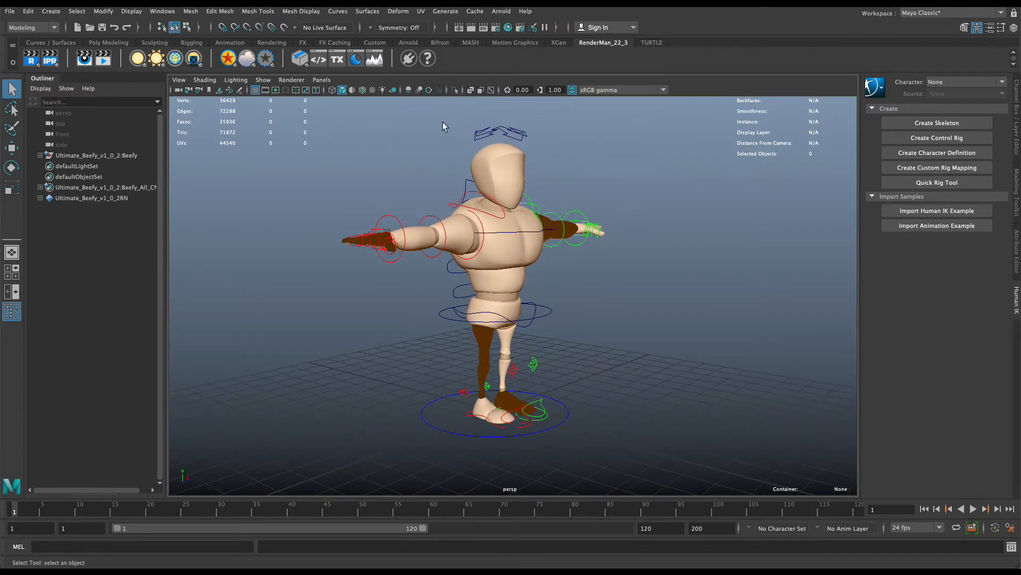
{"action": "key", "text": "6"}
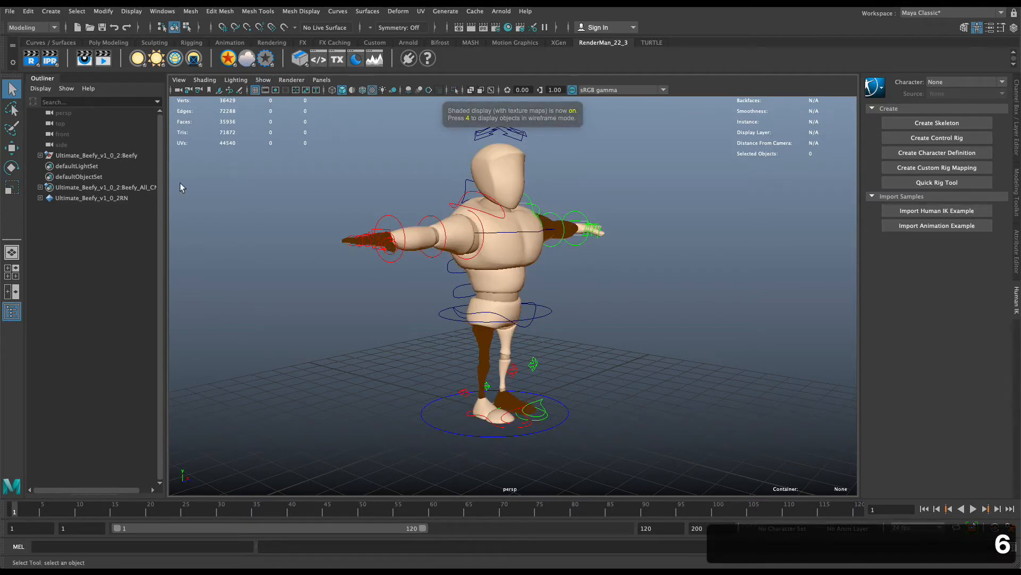
{"action": "left_click", "coordinate": [246, 81]}
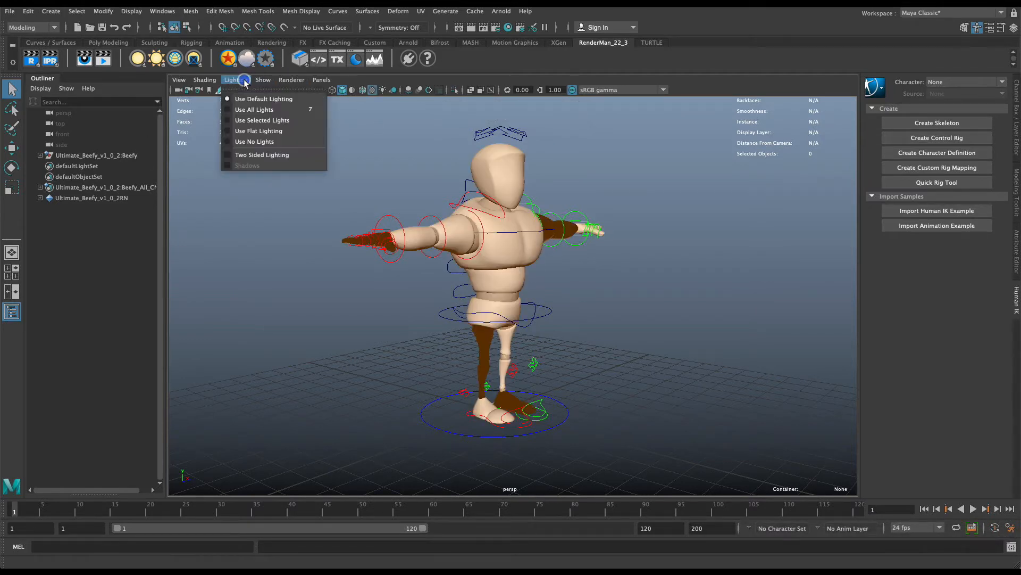
{"action": "left_click", "coordinate": [237, 154]}
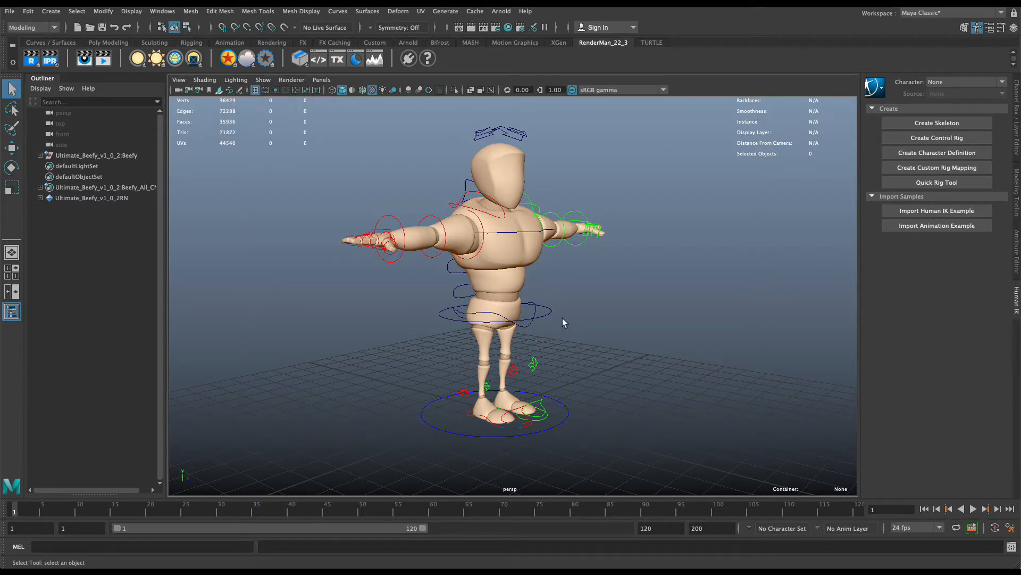
- Select the character's main control, show the Channel Box / Layer Editor, and hide the arms display layer
{"action": "key", "text": "alt"}
{"action": "mouse_move", "coordinate": [514, 264]}
{"action": "left_mouse_down", "text": "alt"}
{"action": "mouse_move", "coordinate": [543, 266]}
{"action": "mouse_move", "coordinate": [513, 265]}
{"action": "left_mouse_up", "text": "alt"}
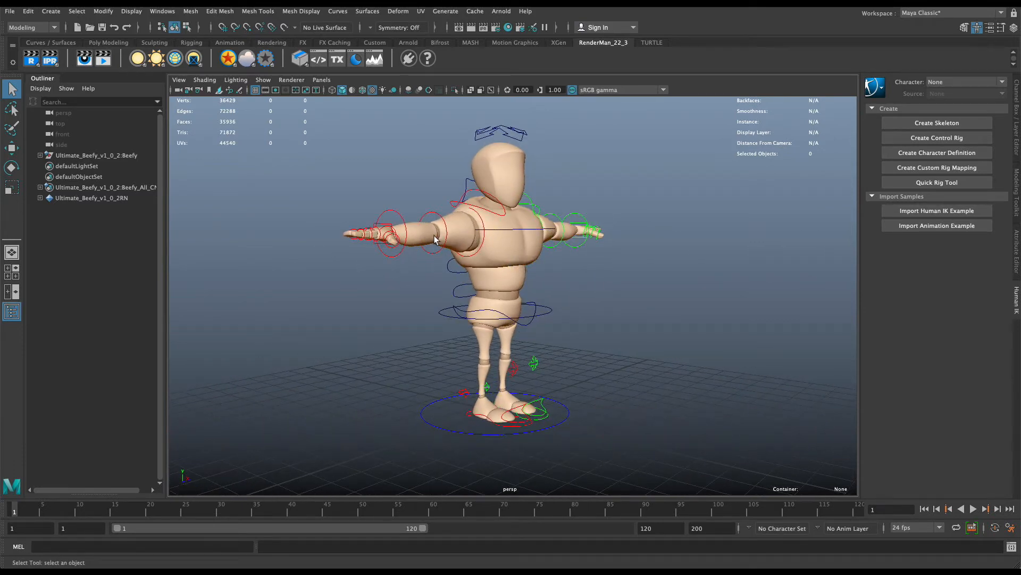
{"action": "mouse_move", "coordinate": [543, 362]}
{"action": "left_mouse_down", "text": "alt"}
{"action": "mouse_move", "coordinate": [508, 365]}
{"action": "mouse_move", "coordinate": [583, 352]}
{"action": "mouse_move", "coordinate": [527, 371]}
{"action": "mouse_move", "coordinate": [530, 362]}
{"action": "left_mouse_up", "text": "alt"}
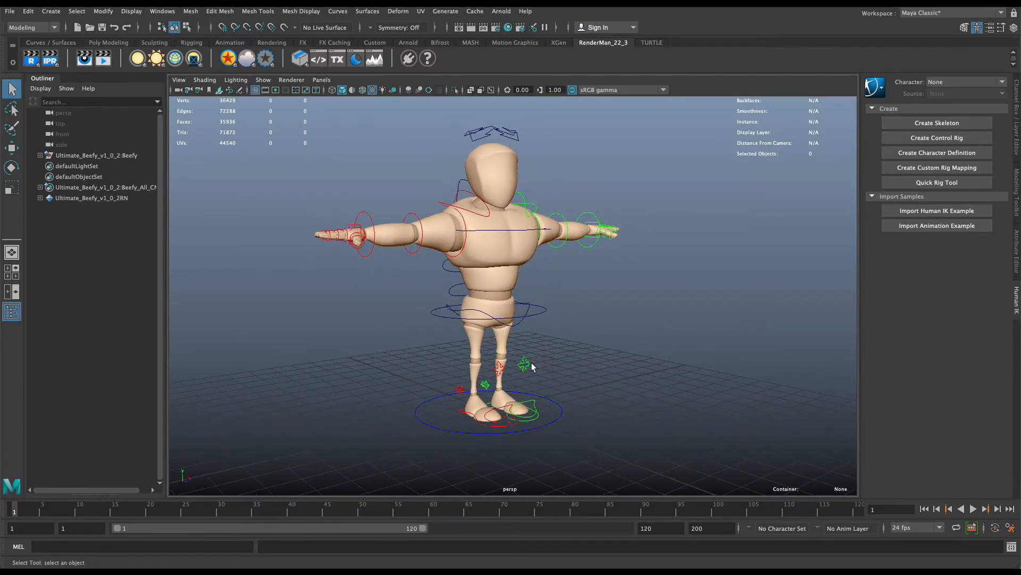
{"action": "left_click", "coordinate": [553, 413]}
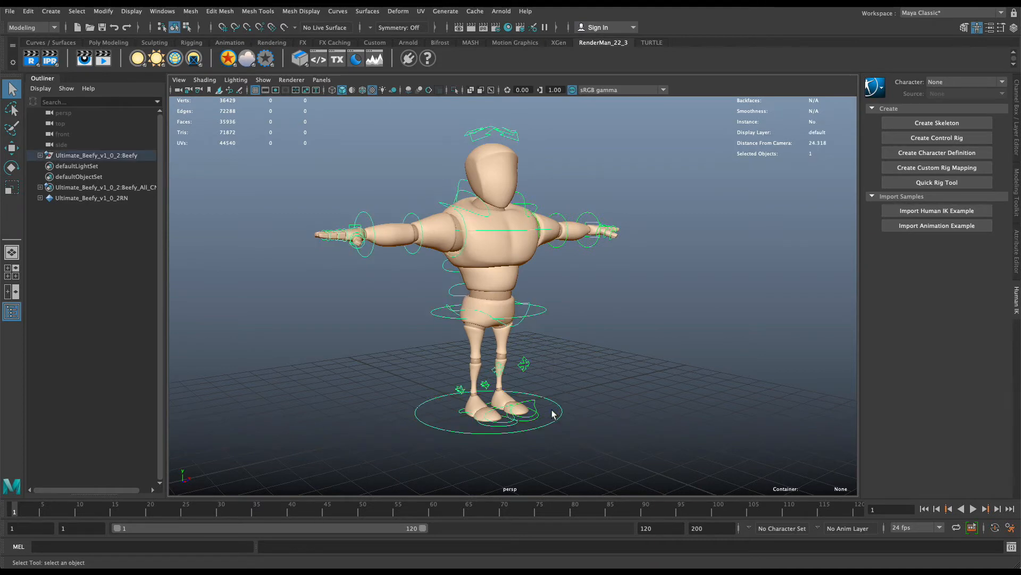
{"action": "left_click", "coordinate": [1016, 136]}
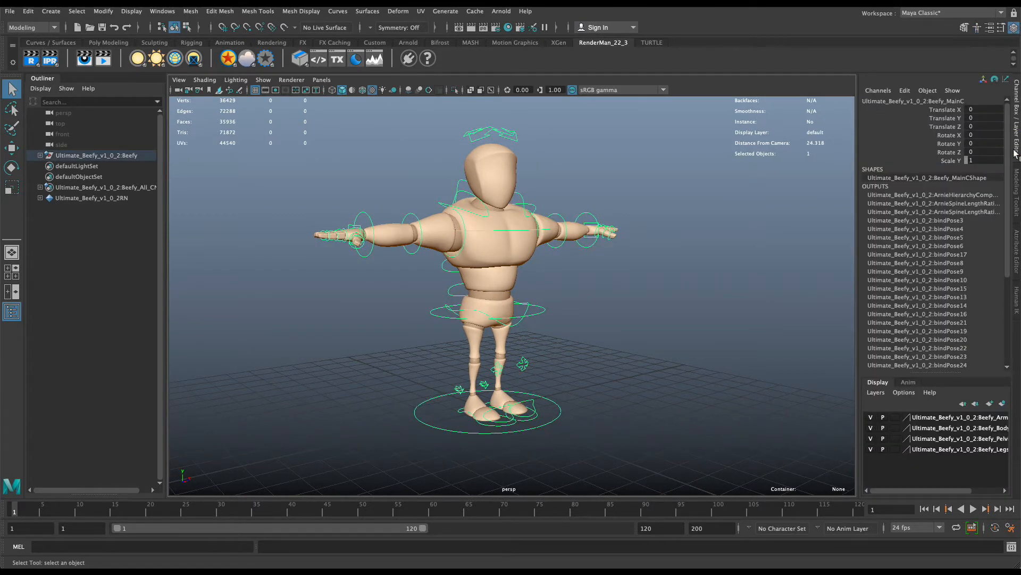
{"action": "left_click", "coordinate": [869, 418]}
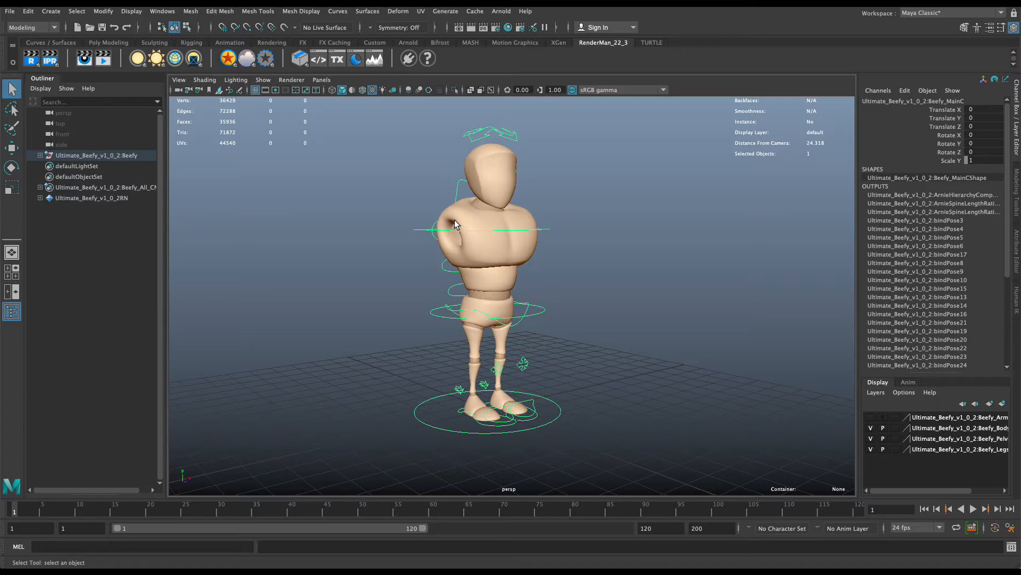
{"action": "left_click_drag", "start_coordinate": [424, 382], "coordinate": [486, 372], "text": "alt"}
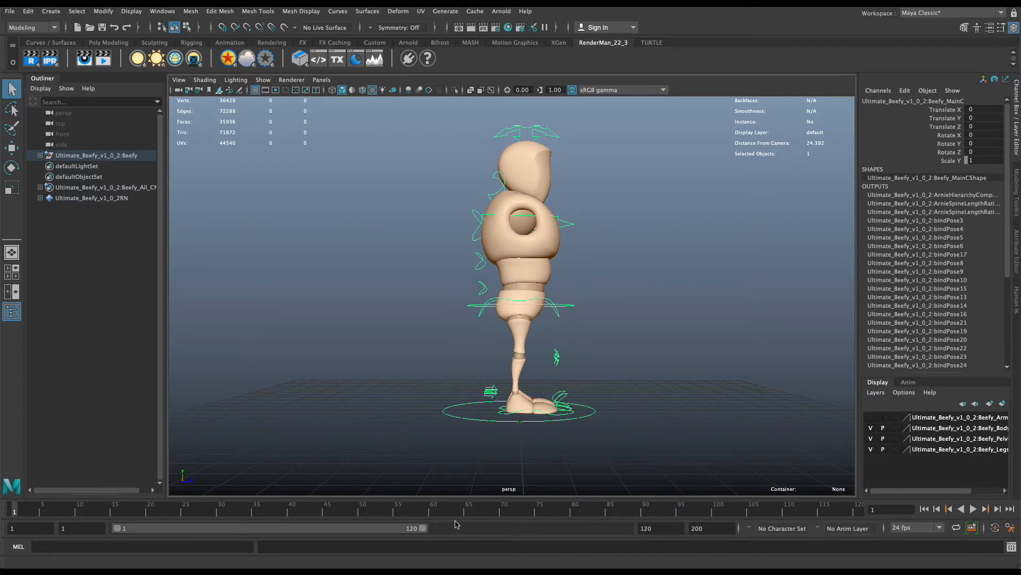
- Check the last frame number in the walk cycle chart and set the playback and animation end times to 25
{"action": "key", "text": "super+Tab"}
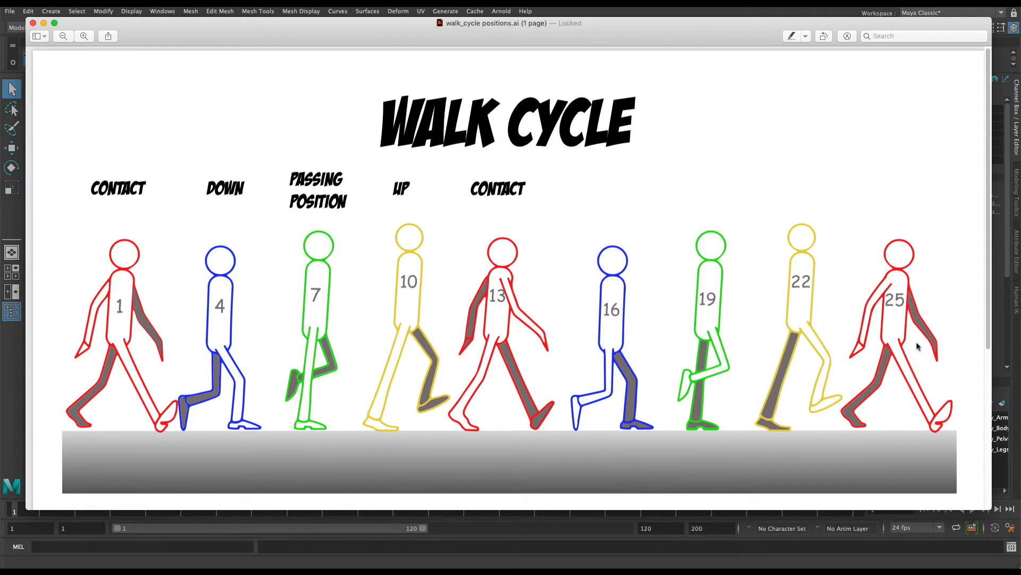
{"action": "key", "text": "super+Tab"}
{"action": "double_click", "coordinate": [662, 529]}
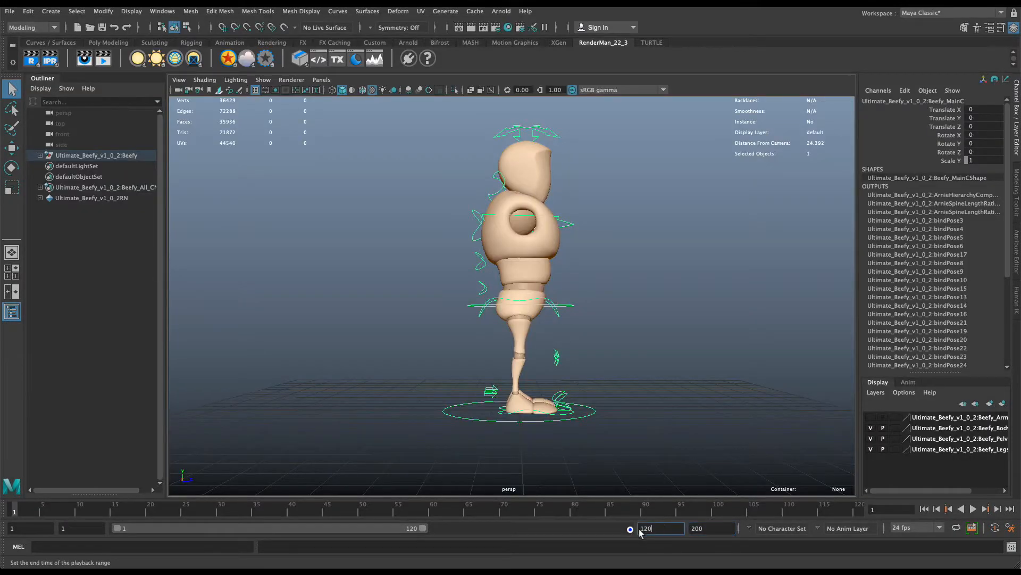
{"action": "type", "text": "25"}
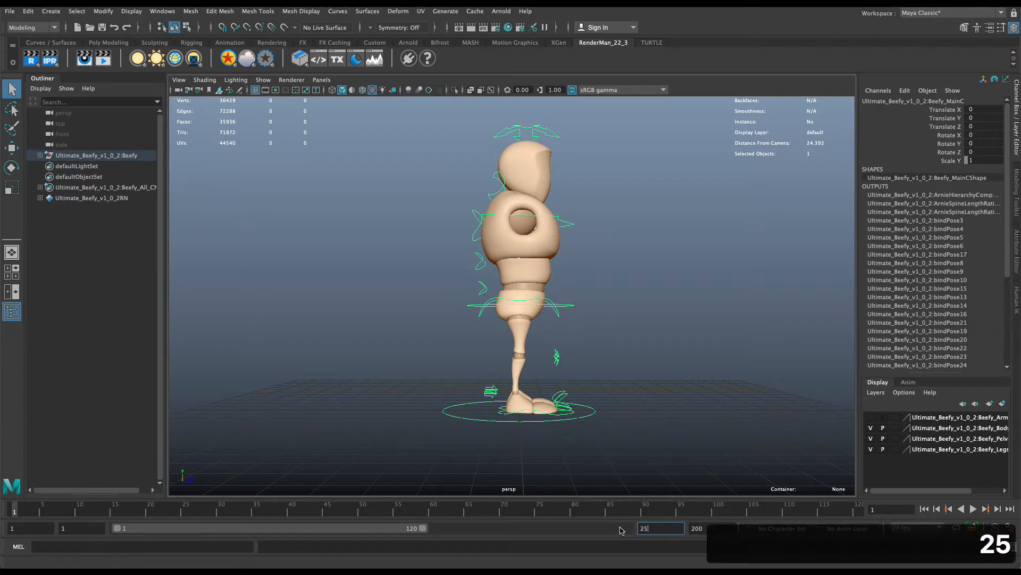
{"action": "key", "text": "Tab"}
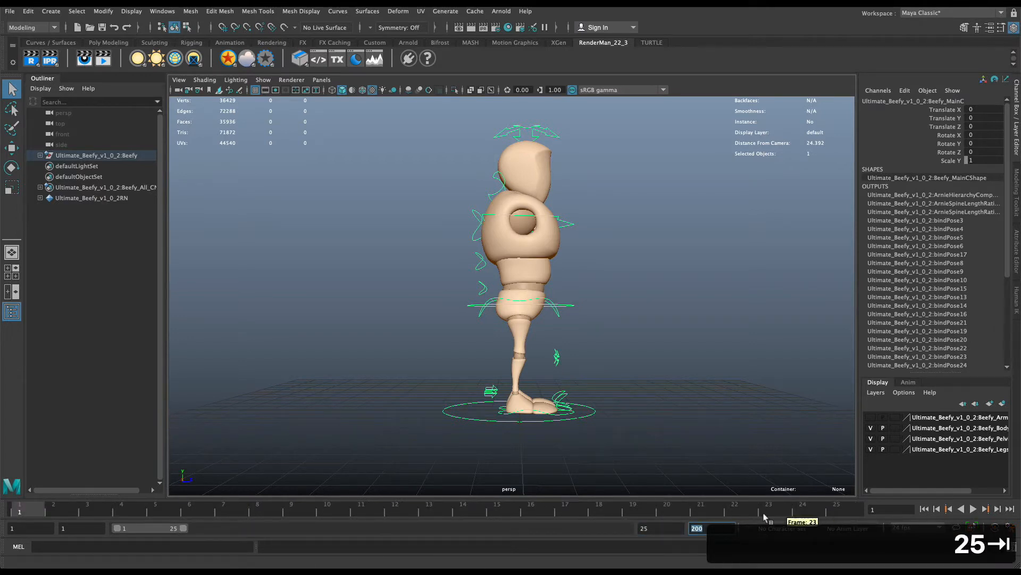
{"action": "type", "text": "25"}
{"action": "key", "text": "Tab"}
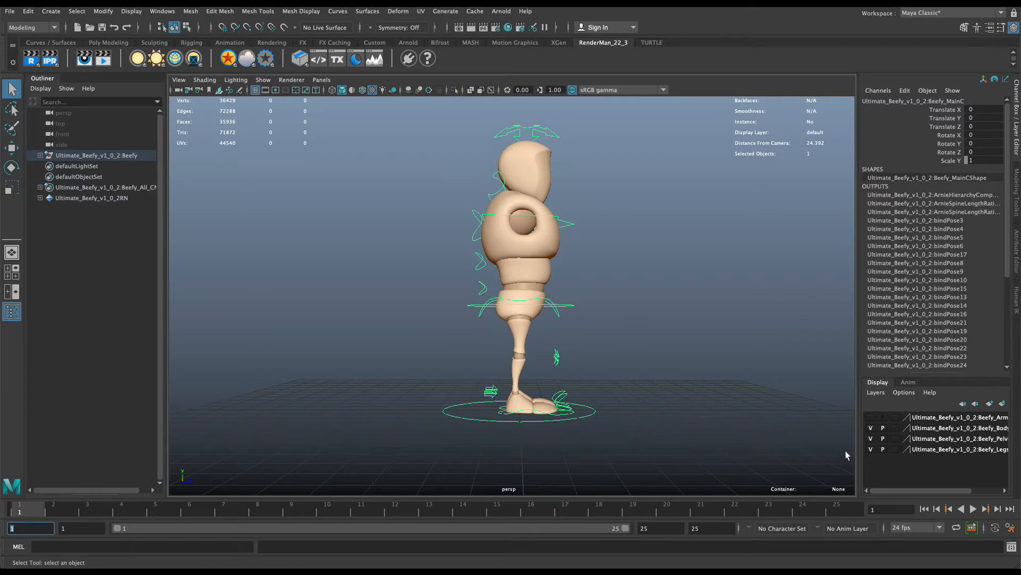
- Select all visible body and leg controls, set a keyframe on them at frame 1, and clear the selection
{"action": "left_click", "coordinate": [535, 413]}
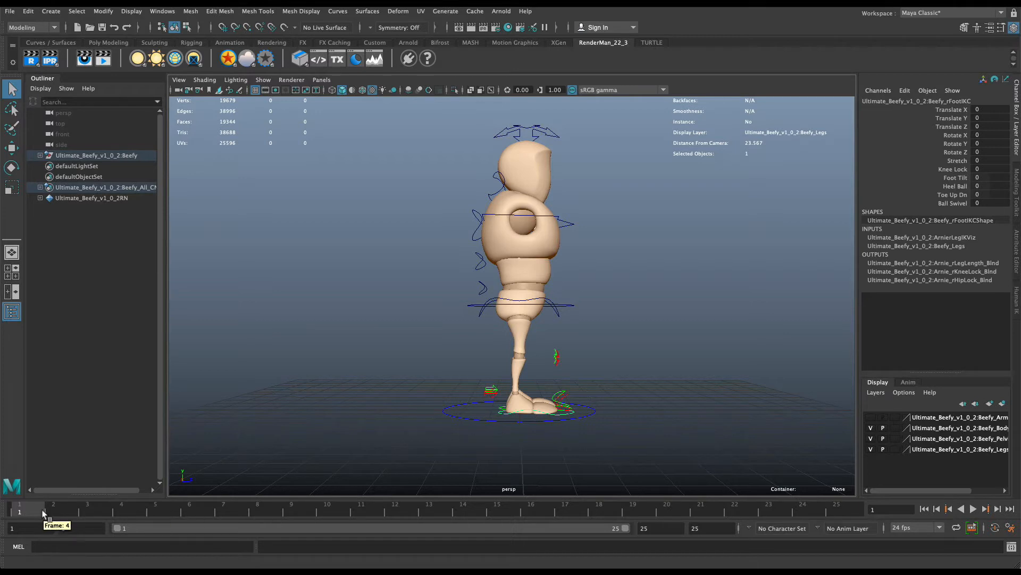
{"action": "left_click_drag", "start_coordinate": [643, 454], "coordinate": [392, 125]}
{"action": "left_click_drag", "start_coordinate": [630, 130], "coordinate": [384, 441]}
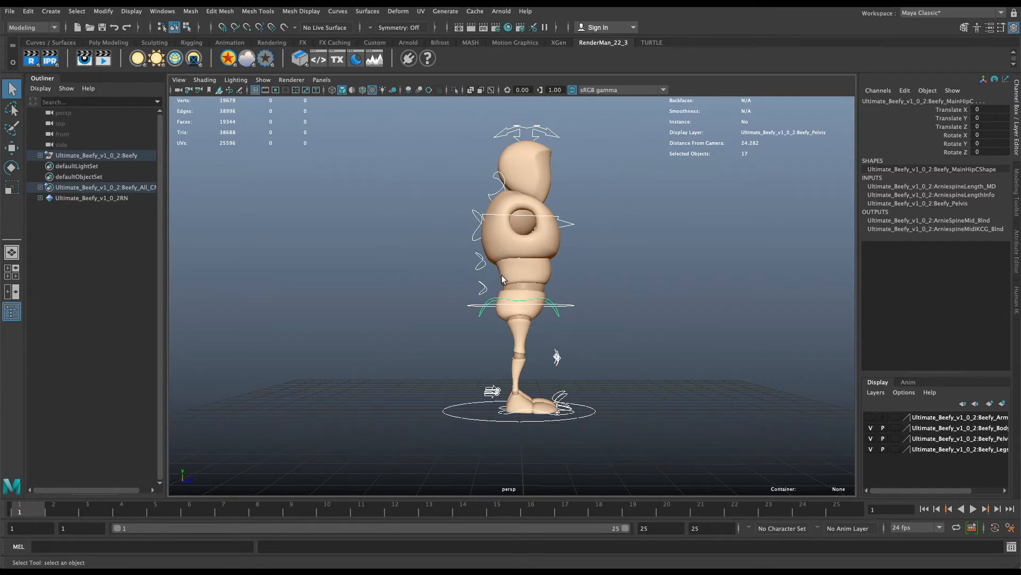
{"action": "key", "text": "s"}
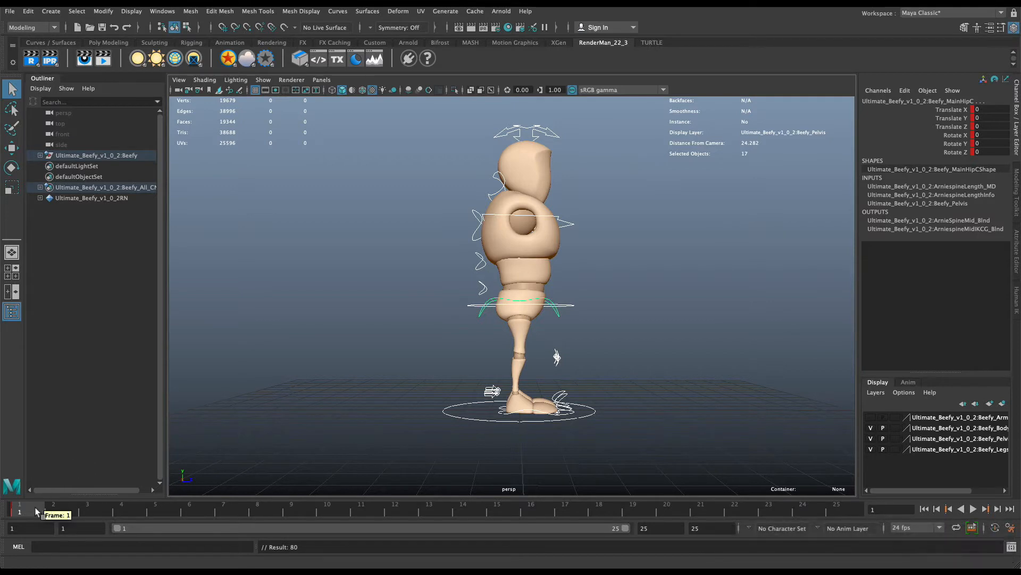
{"action": "key", "text": "alt+v"}
{"action": "left_click_drag", "start_coordinate": [95, 511], "coordinate": [29, 509]}
{"action": "left_click", "coordinate": [572, 452]}
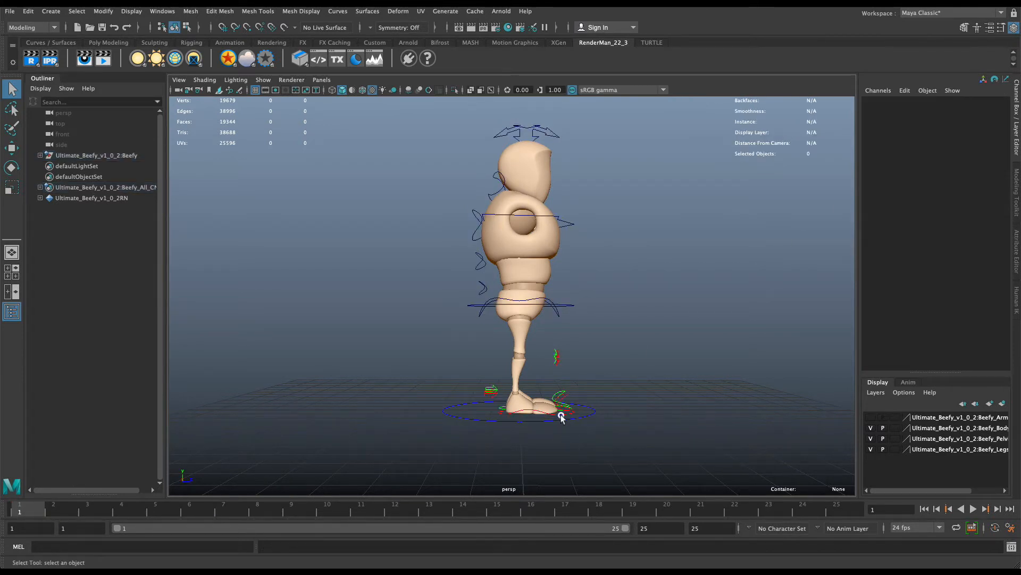
- Move the right foot IK control forward to a Translate Z of about -2.521, undoing the extra adjustments
{"action": "left_click", "coordinate": [561, 418]}
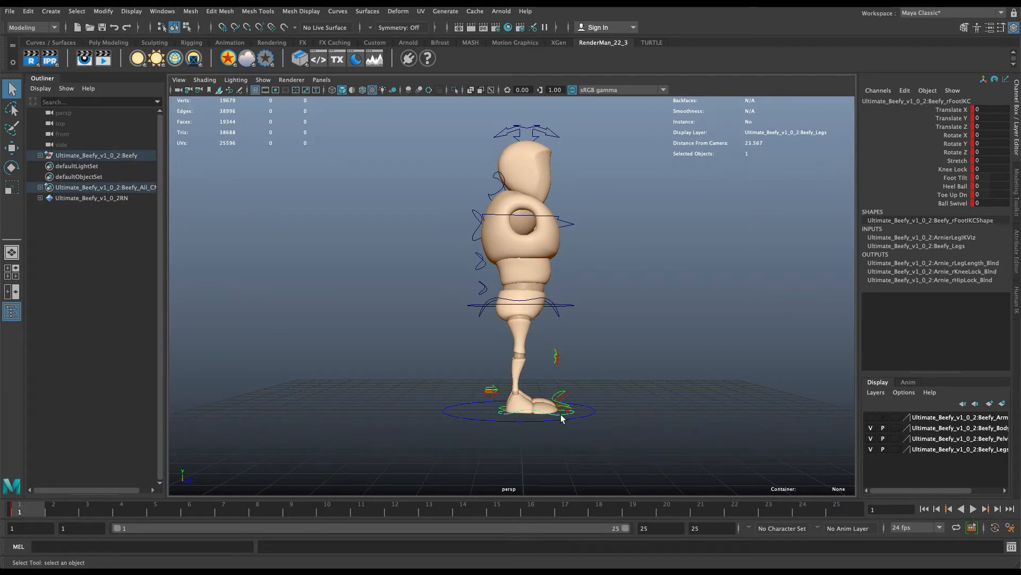
{"action": "key", "text": "w"}
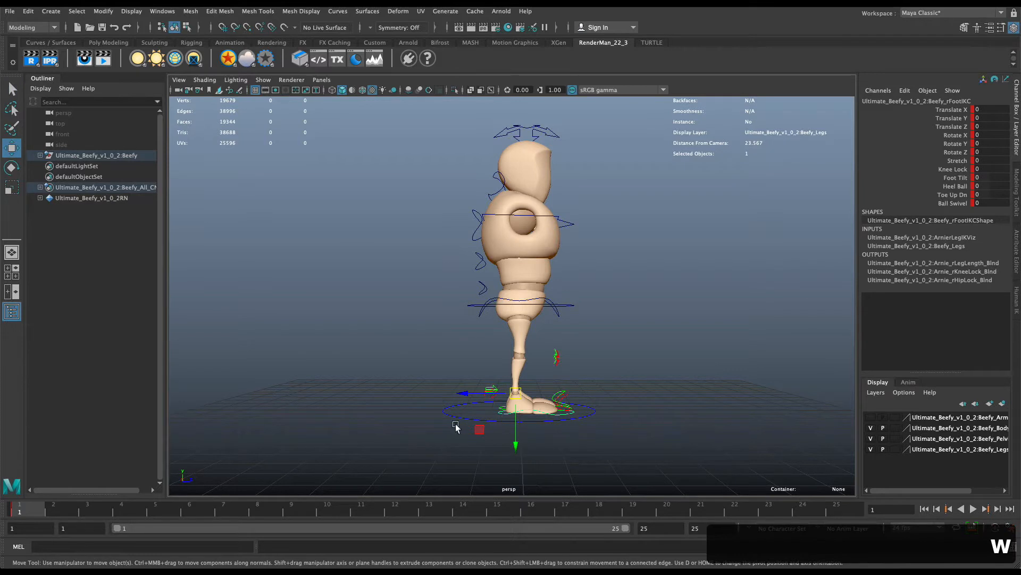
{"action": "left_click_drag", "start_coordinate": [525, 418], "coordinate": [563, 403]}
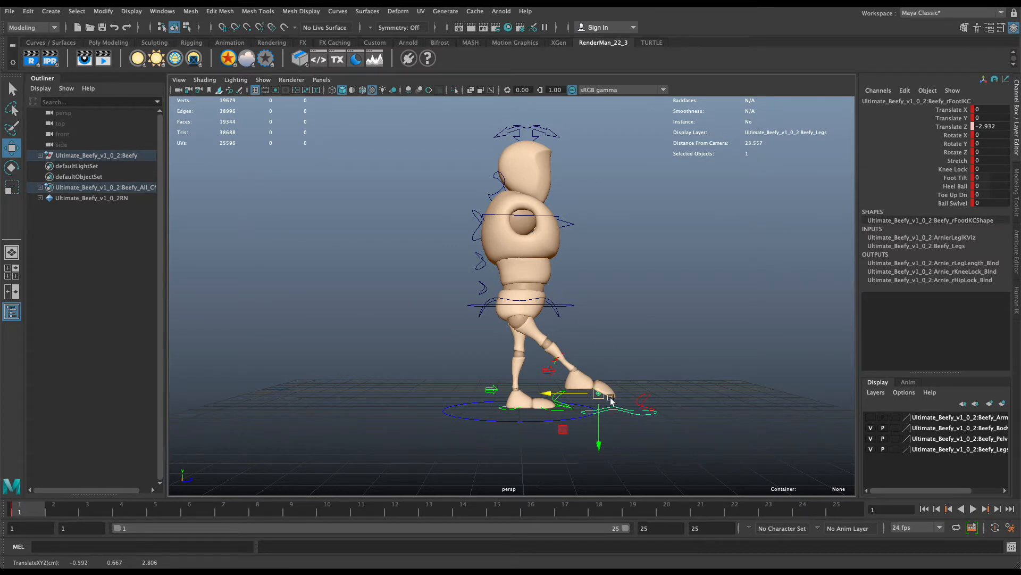
{"action": "left_click_drag", "start_coordinate": [600, 412], "coordinate": [588, 415]}
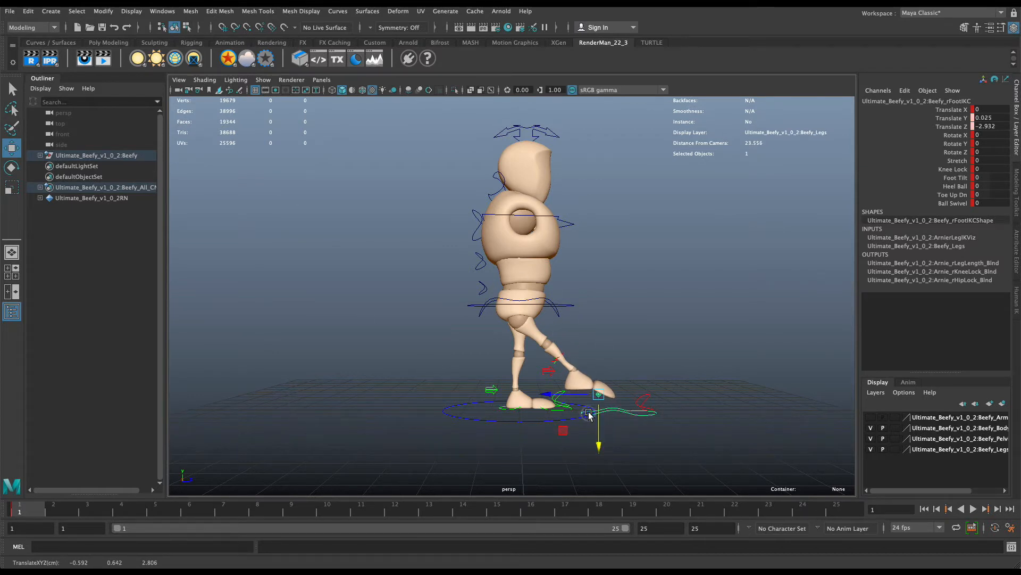
{"action": "key", "text": "ctrl+z"}
{"action": "key", "text": "ctrl+z"}
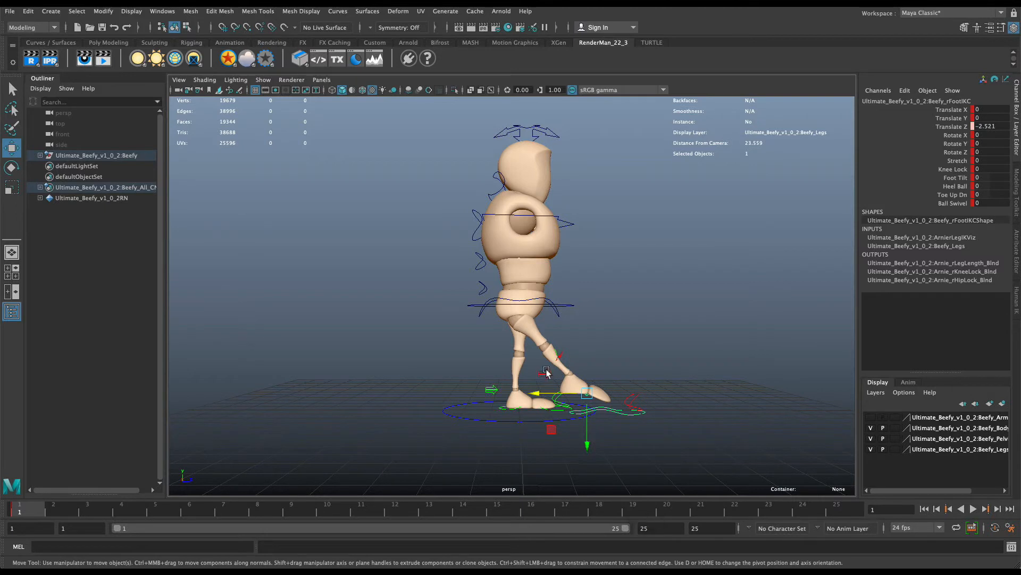
- Lower the body's root control at frame 1 to a Translate Y of about -0.466
{"action": "left_click", "coordinate": [567, 309]}
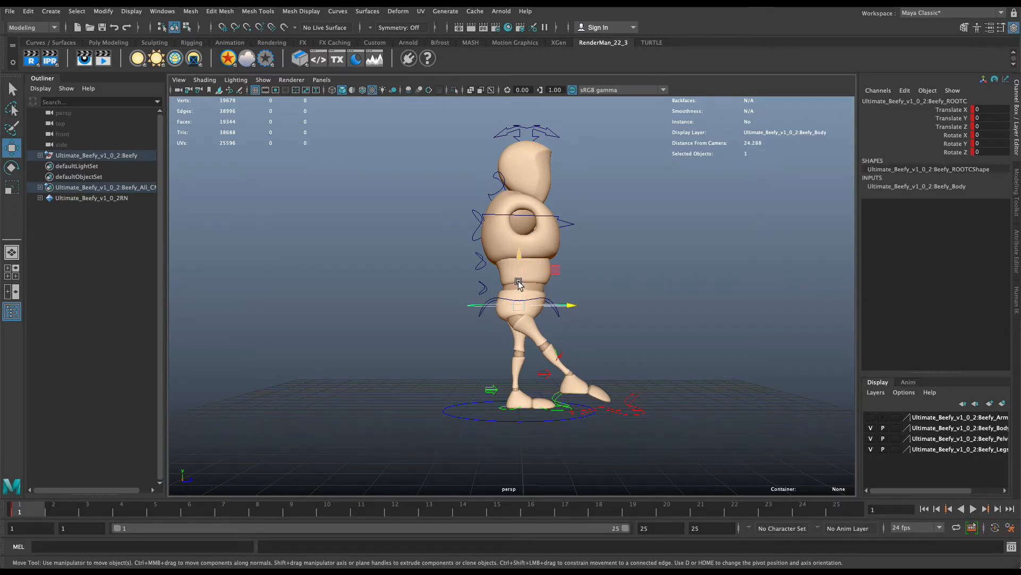
{"action": "left_click_drag", "start_coordinate": [520, 286], "coordinate": [519, 295]}
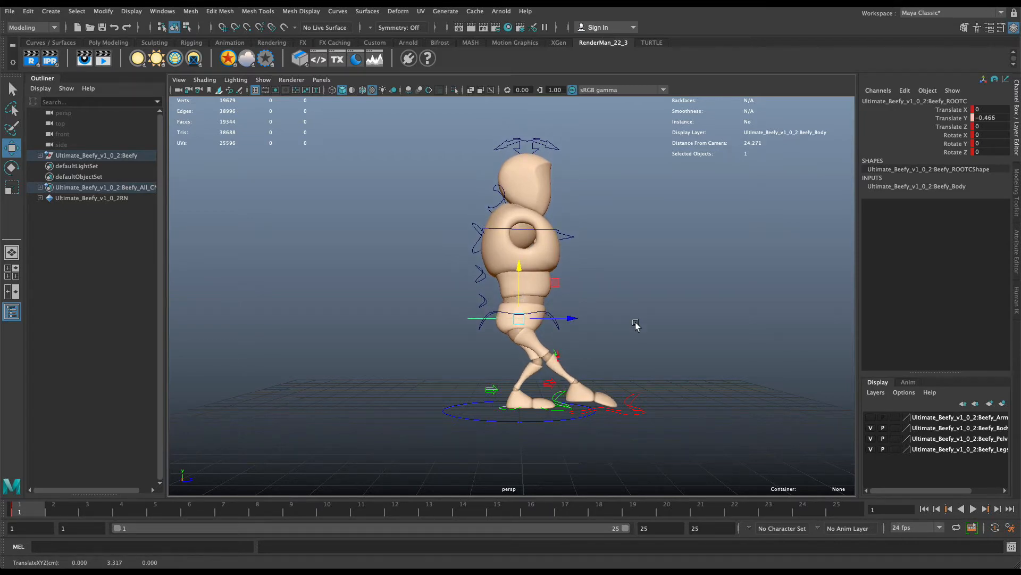
- Check the frame 1 contact pose in the walk cycle chart and rotate the right foot IK control to a Rotate X of about -68.155
{"action": "key", "text": "super+Tab"}
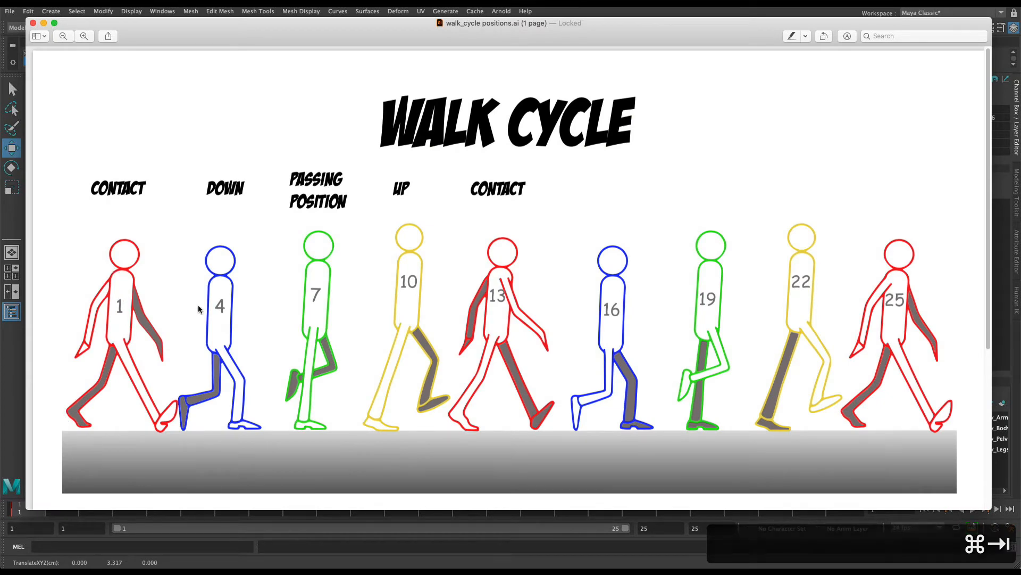
{"action": "key", "text": "super+Tab"}
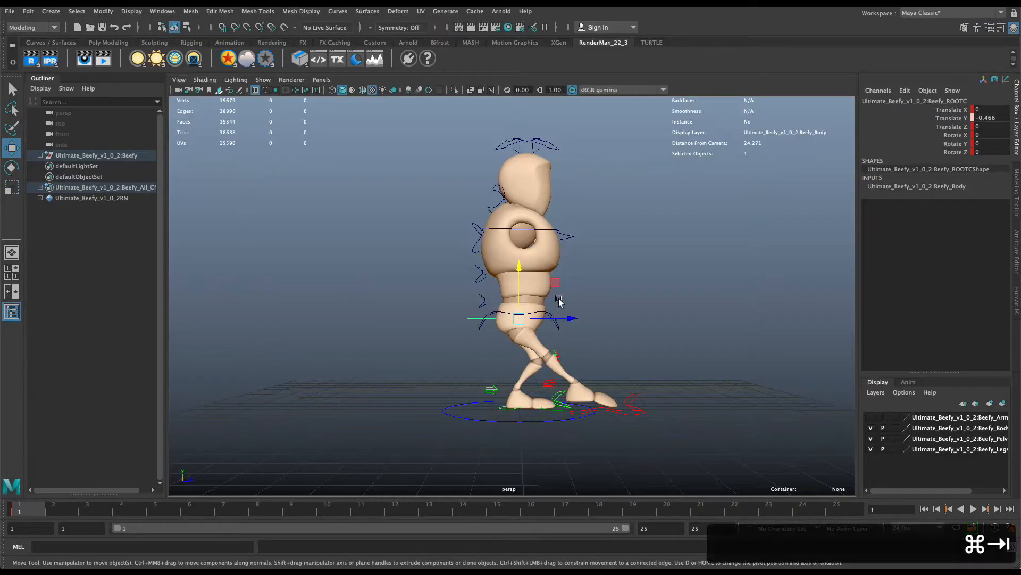
{"action": "key", "text": "super+Tab"}
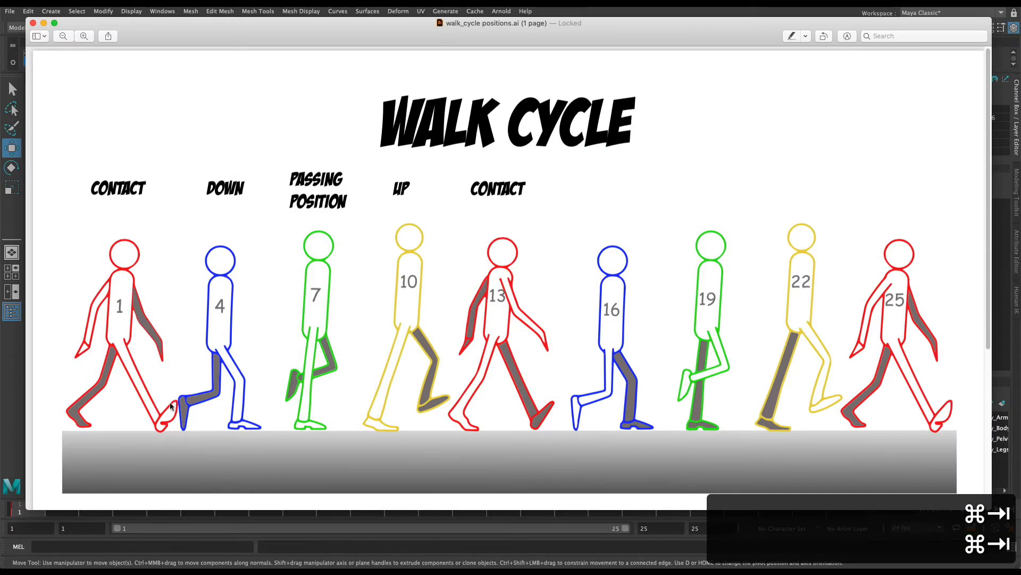
{"action": "key", "text": "super+Tab"}
{"action": "left_click", "coordinate": [626, 417]}
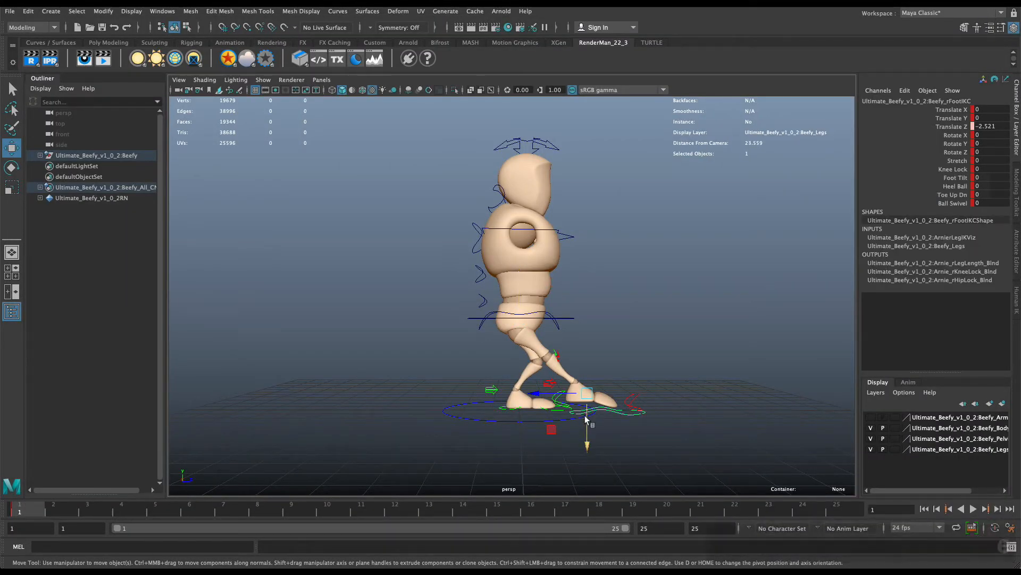
{"action": "key", "text": "e"}
{"action": "left_click_drag", "start_coordinate": [553, 364], "coordinate": [534, 414]}
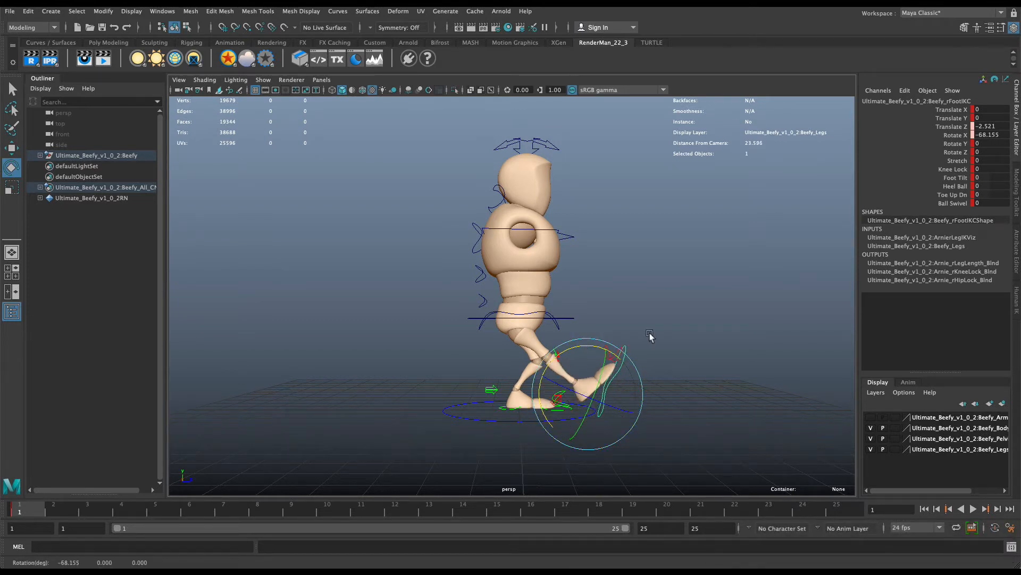
- Move the right foot IK control to about Translate Y 0.134 and Translate Z -1.524, and set a keyframe on the root control at frame 1
{"action": "key", "text": "w"}
{"action": "left_click_drag", "start_coordinate": [626, 413], "coordinate": [610, 416]}
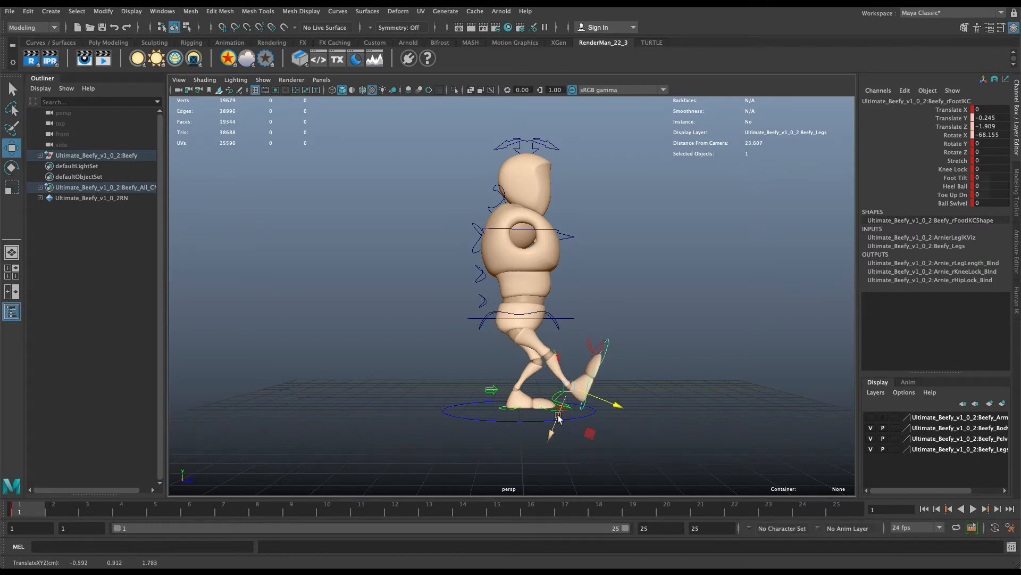
{"action": "left_click_drag", "start_coordinate": [558, 419], "coordinate": [551, 431]}
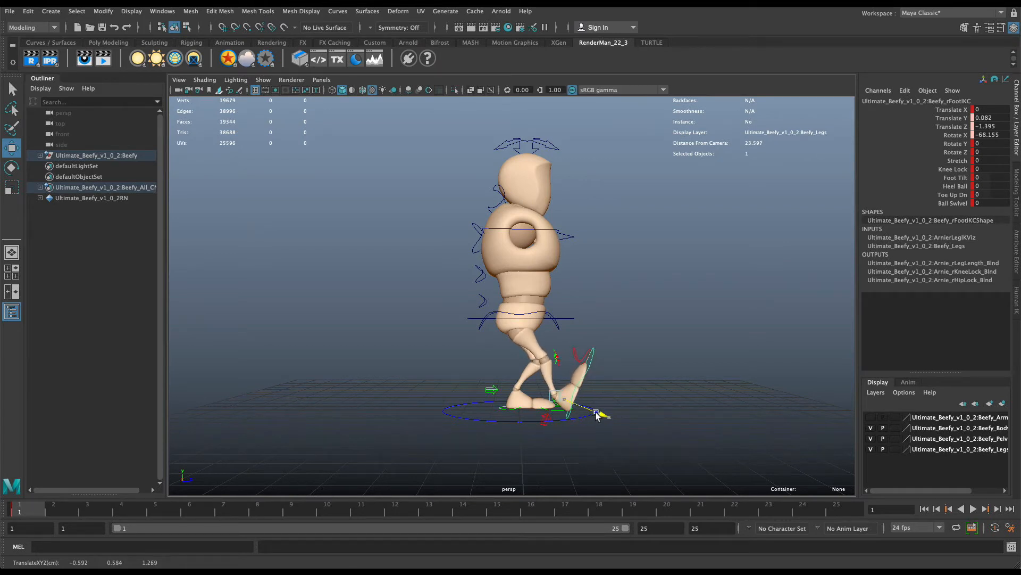
{"action": "left_click_drag", "start_coordinate": [598, 415], "coordinate": [600, 411]}
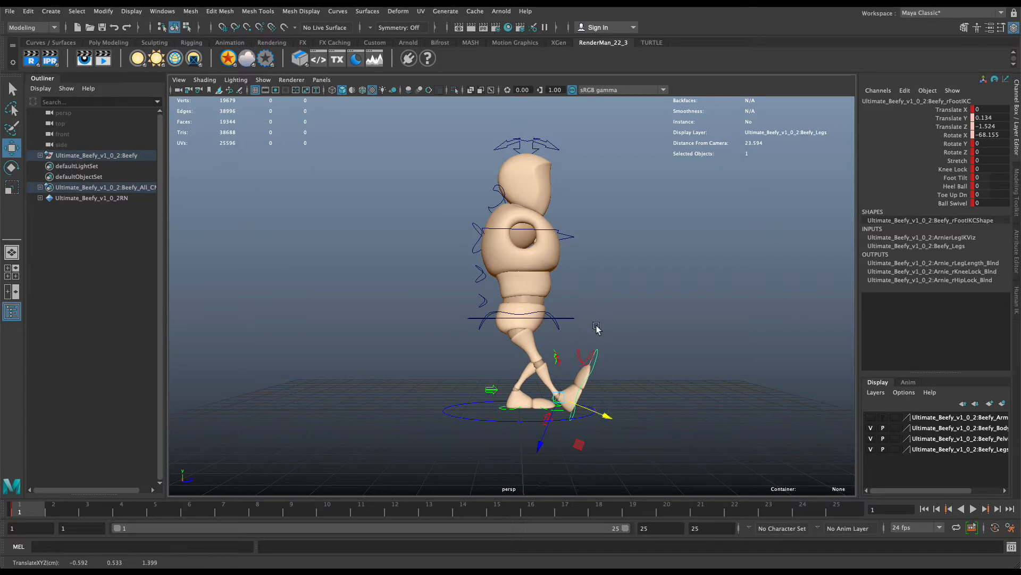
{"action": "left_click", "coordinate": [569, 317]}
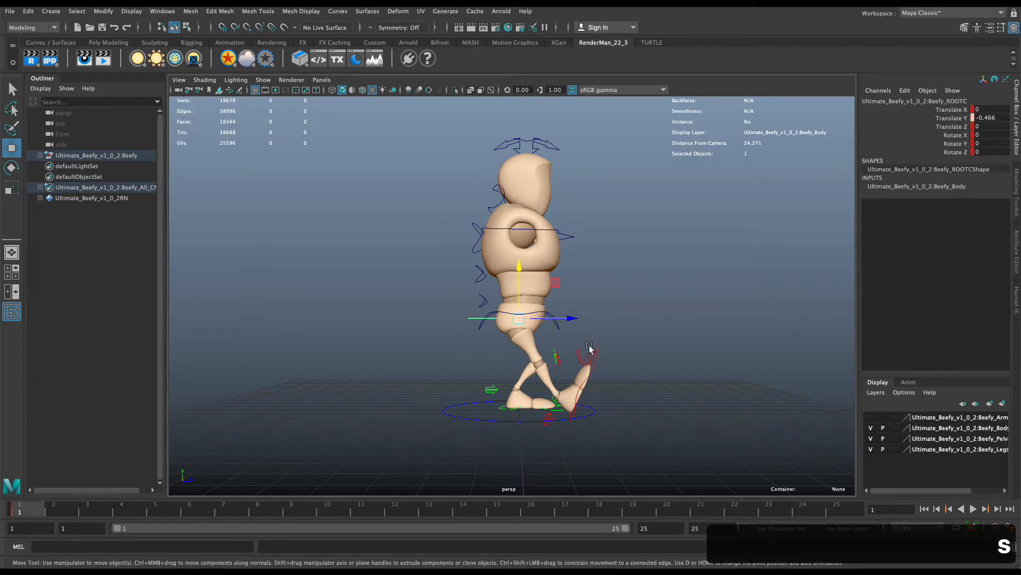
{"action": "key", "text": "s"}
- Move the left foot IK control backward to a Translate Z of about -1.305 and keyframe it at frame 1
{"action": "left_click", "coordinate": [510, 408]}
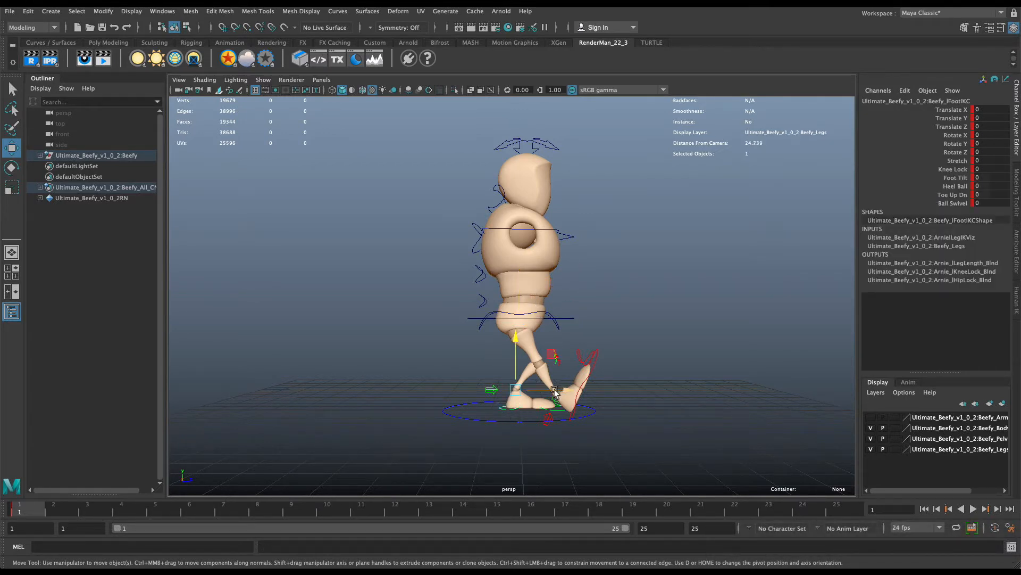
{"action": "left_click_drag", "start_coordinate": [555, 391], "coordinate": [519, 409]}
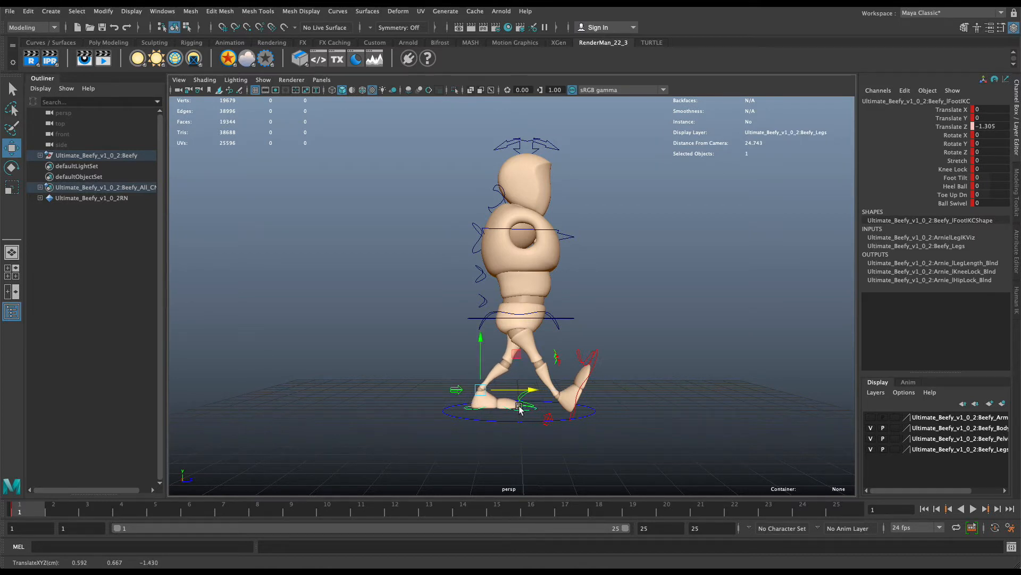
{"action": "key", "text": "s"}
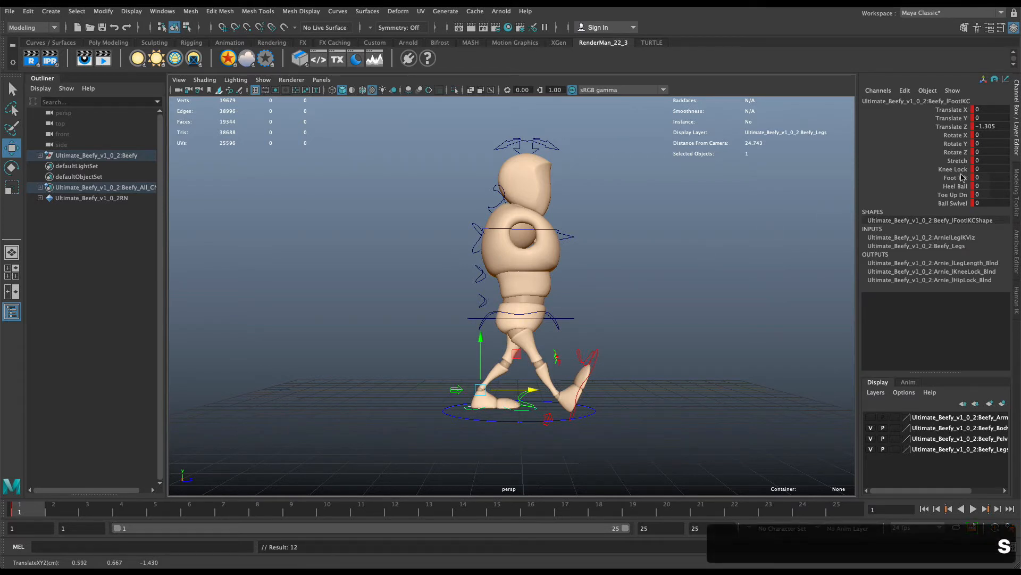
- Set the left foot IK control's Heel Ball attribute to 3 and key that attribute at frame 1
{"action": "middle_click_drag", "start_coordinate": [967, 187], "coordinate": [996, 186]}
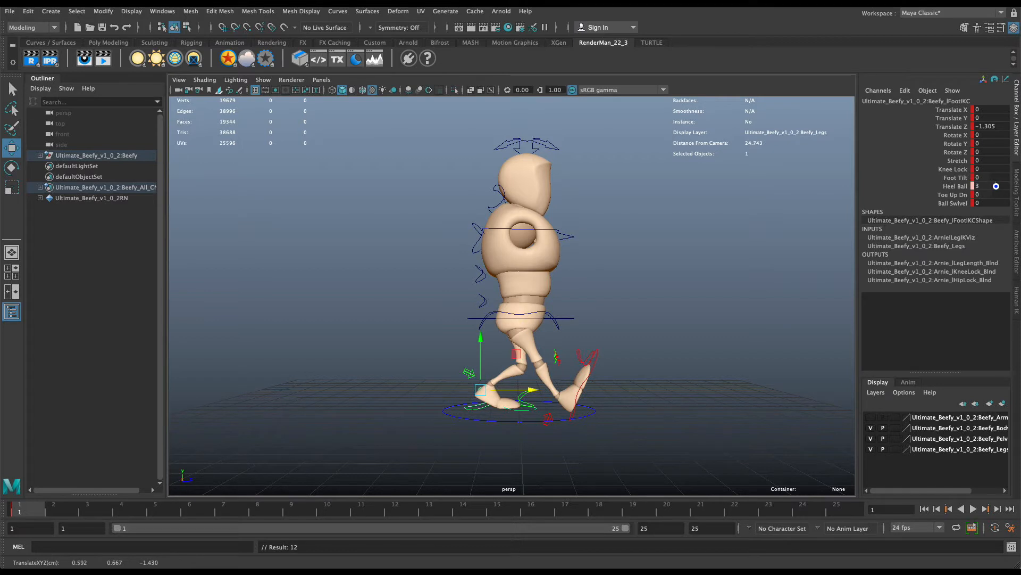
{"action": "right_click", "coordinate": [954, 186]}
{"action": "left_click", "coordinate": [978, 207]}
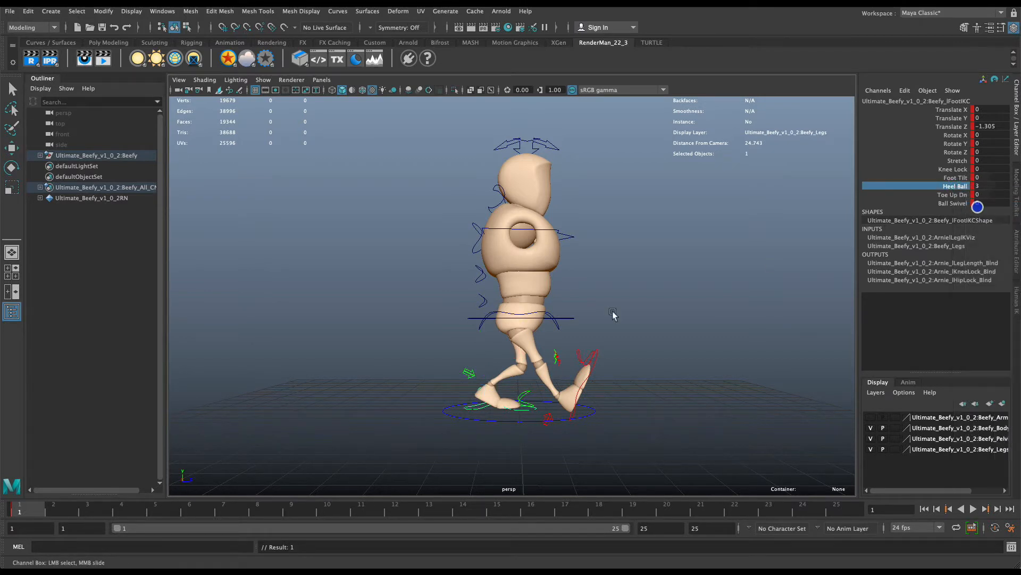
- Move the left foot IK control further back to a Translate Z of about -1.819 and keyframe it
{"action": "left_click", "coordinate": [531, 412]}
{"action": "key", "text": "w"}
{"action": "left_click", "coordinate": [526, 406]}
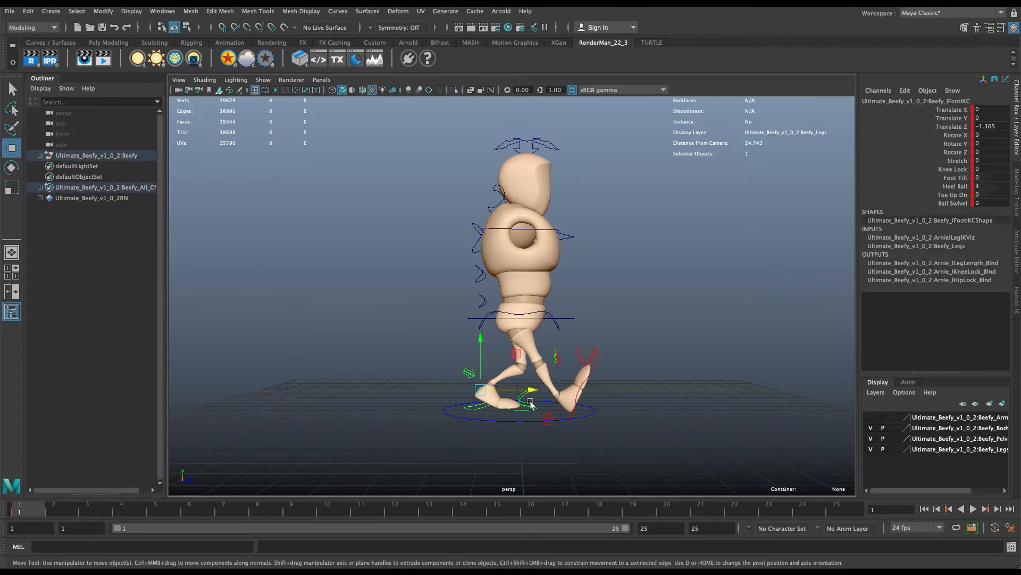
{"action": "left_click_drag", "start_coordinate": [529, 392], "coordinate": [515, 394]}
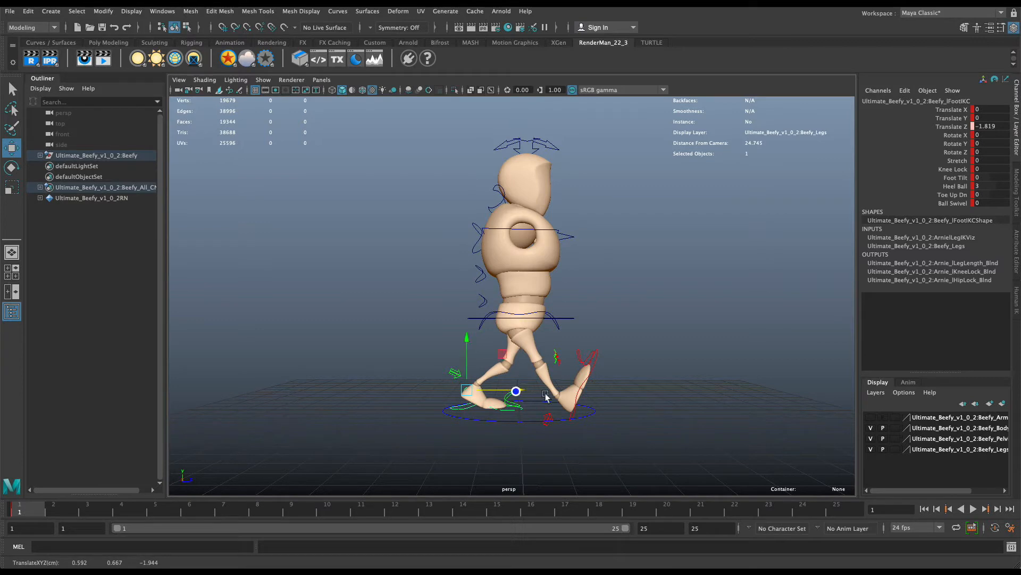
- Compare the rig's leg and foot positions with the frame 1 contact pose in the walk cycle chart and check the next pose's frame number
{"action": "key", "text": "super+Tab"}
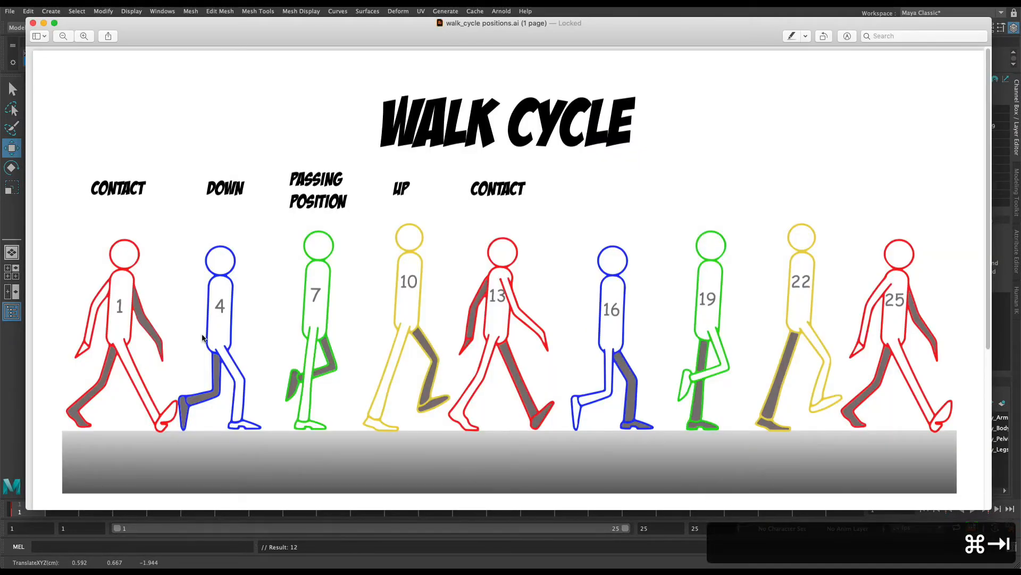
{"action": "key", "text": "super+Tab"}
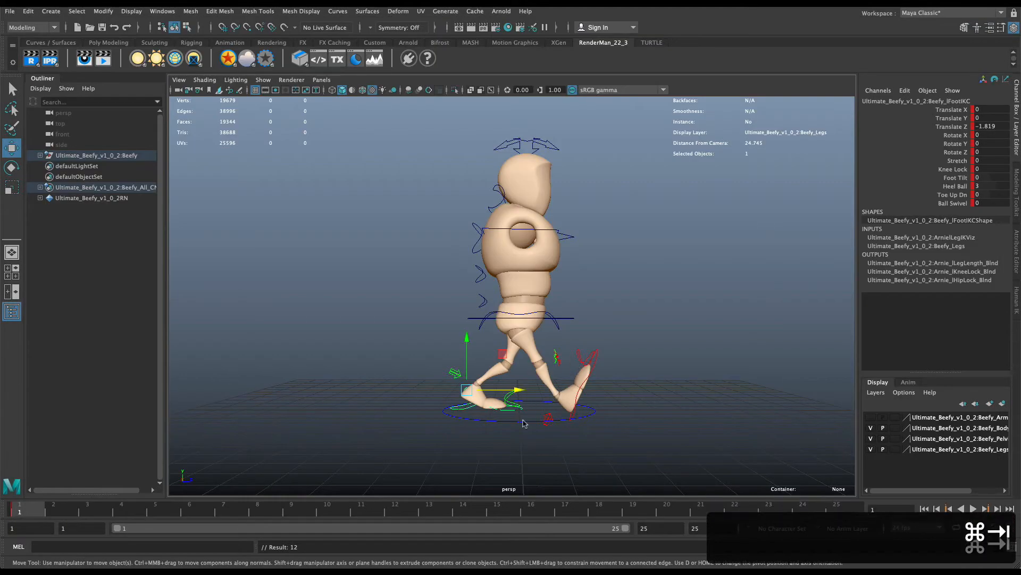
{"action": "key", "text": "super+Tab"}
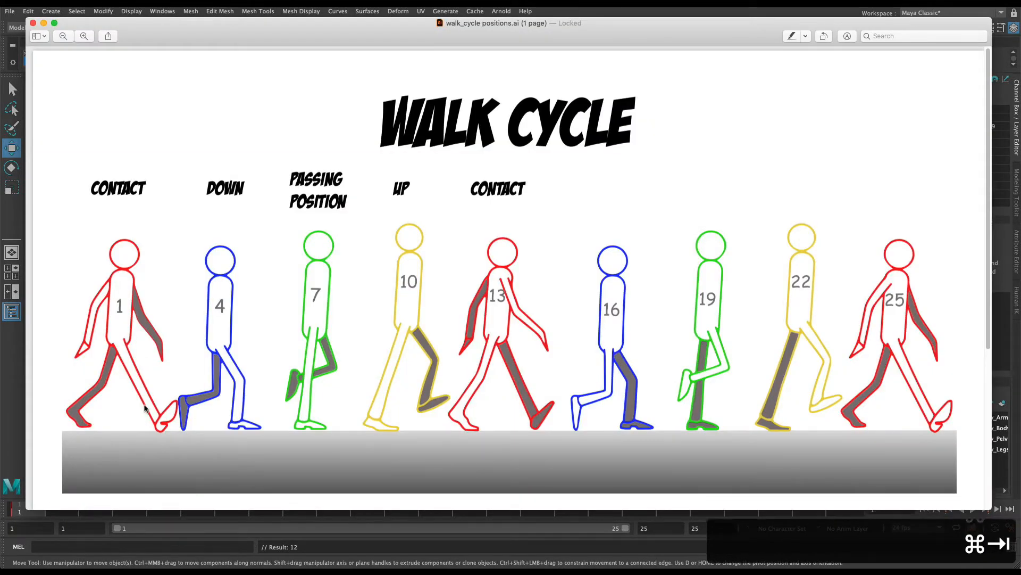
{"action": "key", "text": "super+Tab"}
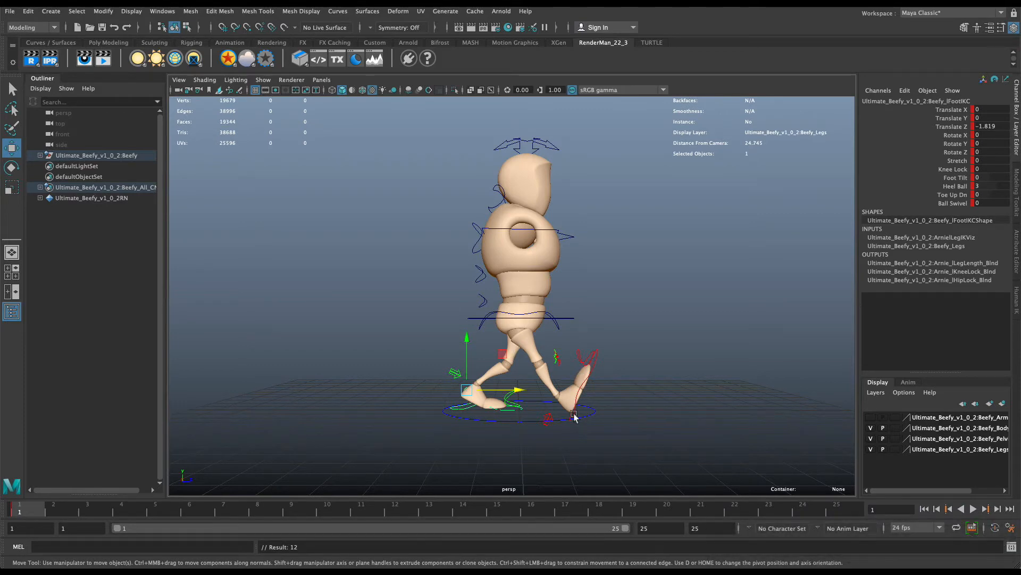
{"action": "key", "text": "super+Tab"}
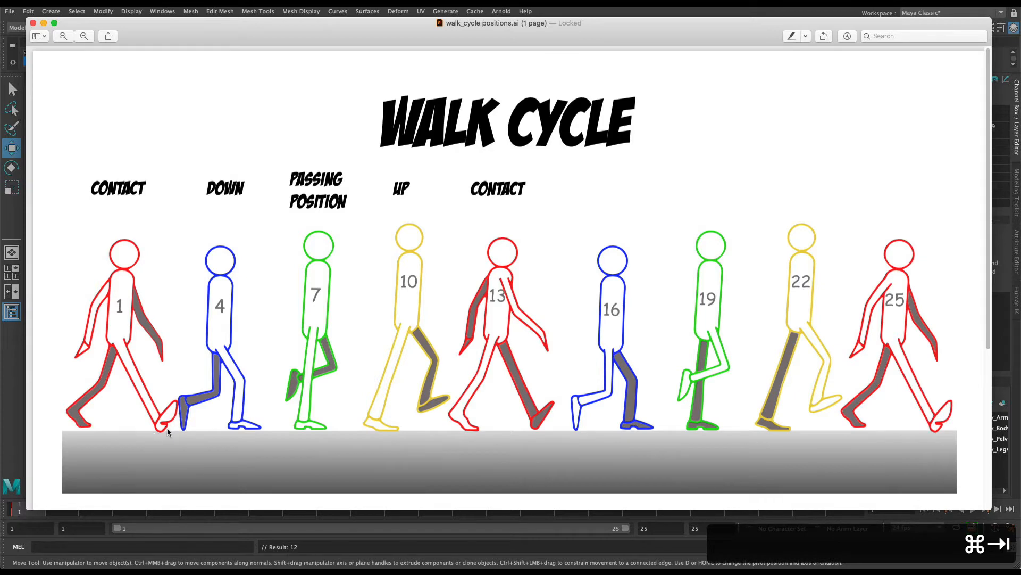
{"action": "key", "text": "super+Tab"}
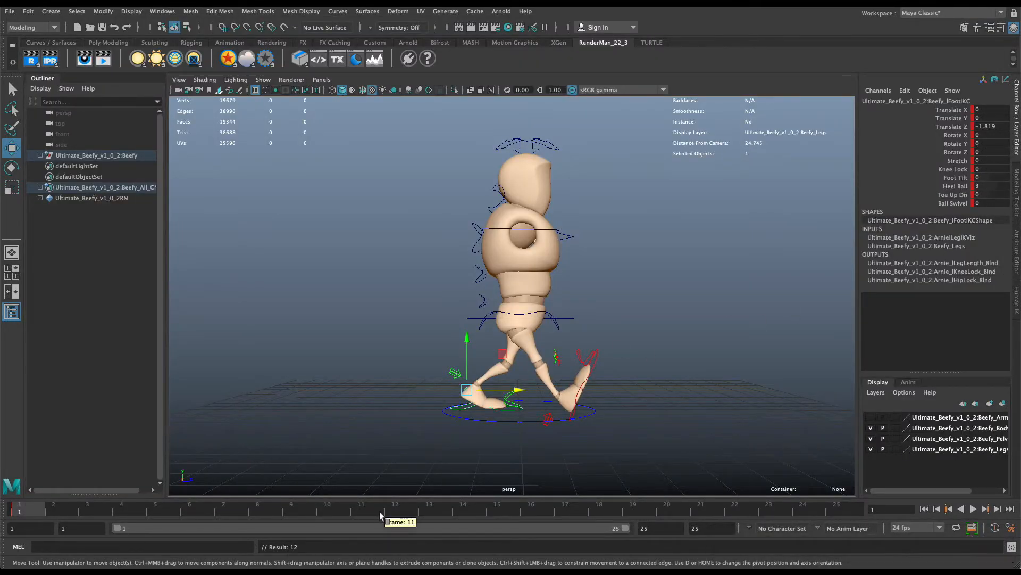
{"action": "key", "text": "super+Tab"}
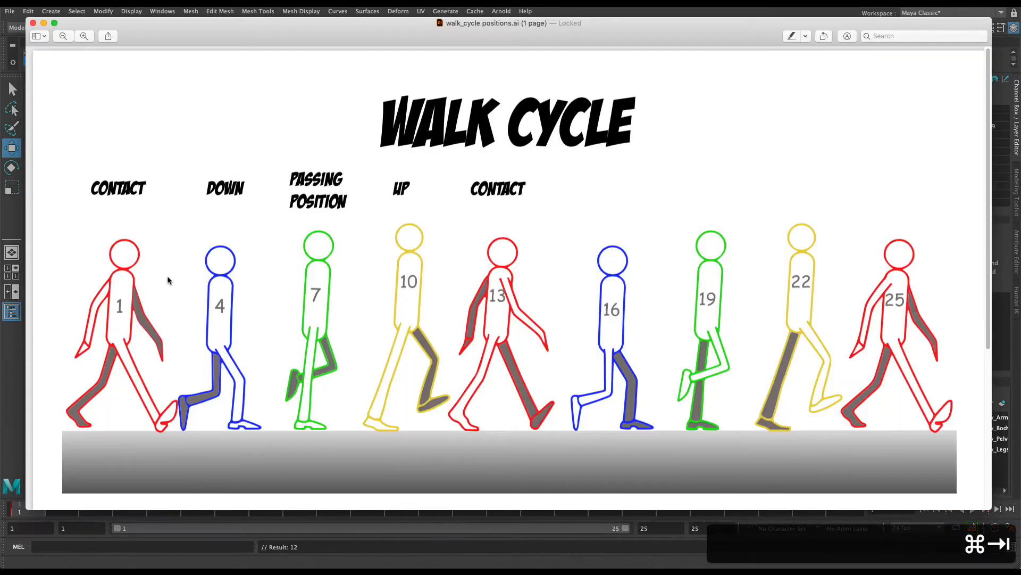
{"action": "key", "text": "super+Tab"}
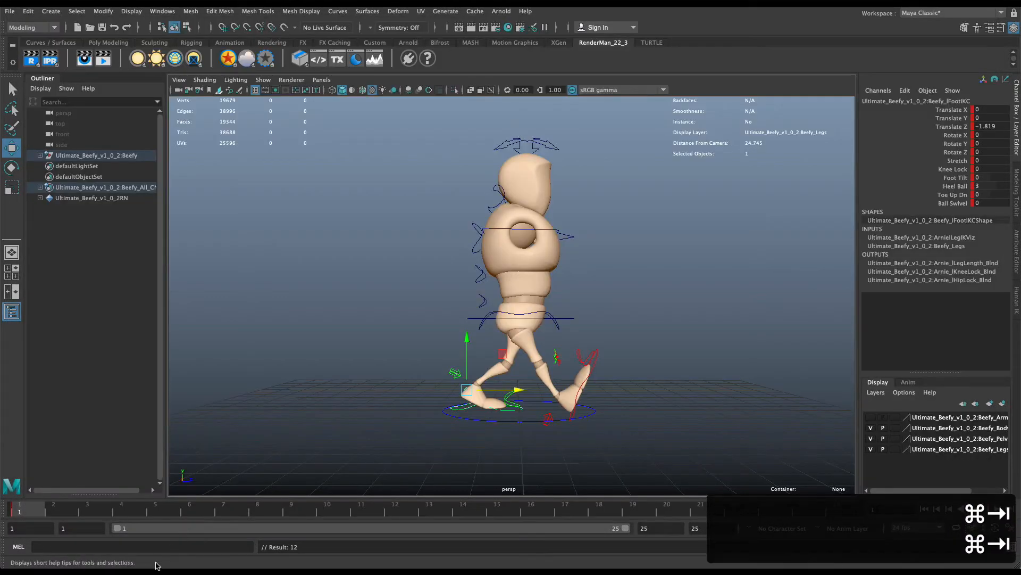
- Go to frame 4, check the down pose in the chart, and set the right foot IK control's Rotate X to 0
{"action": "left_click", "coordinate": [123, 509]}
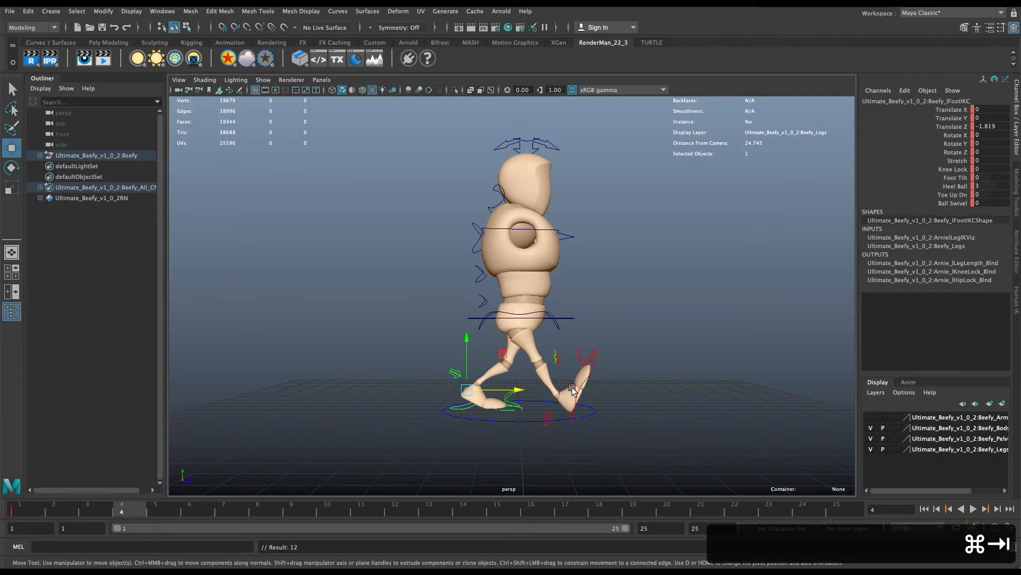
{"action": "key", "text": "super+Tab"}
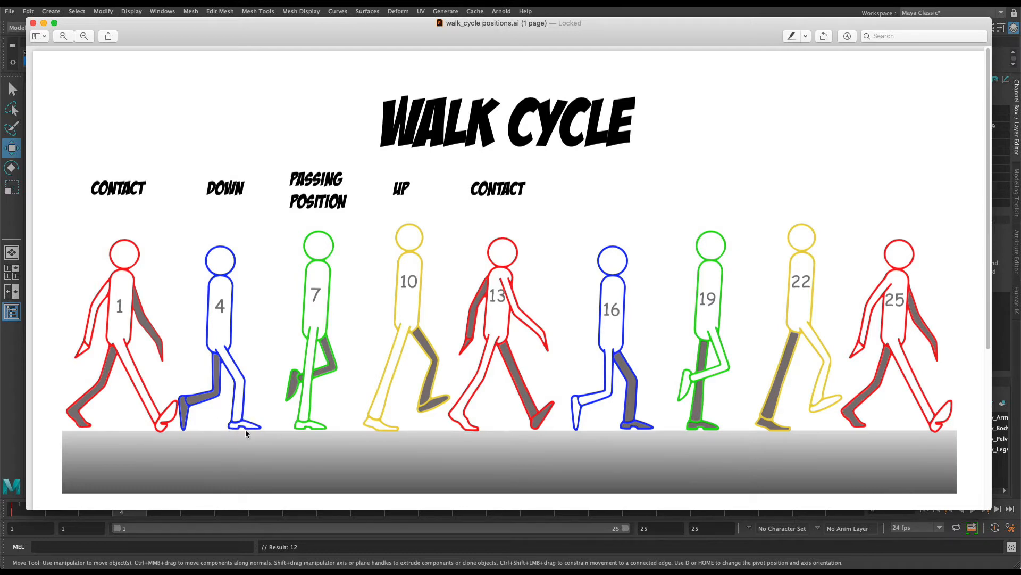
{"action": "key", "text": "super+Tab"}
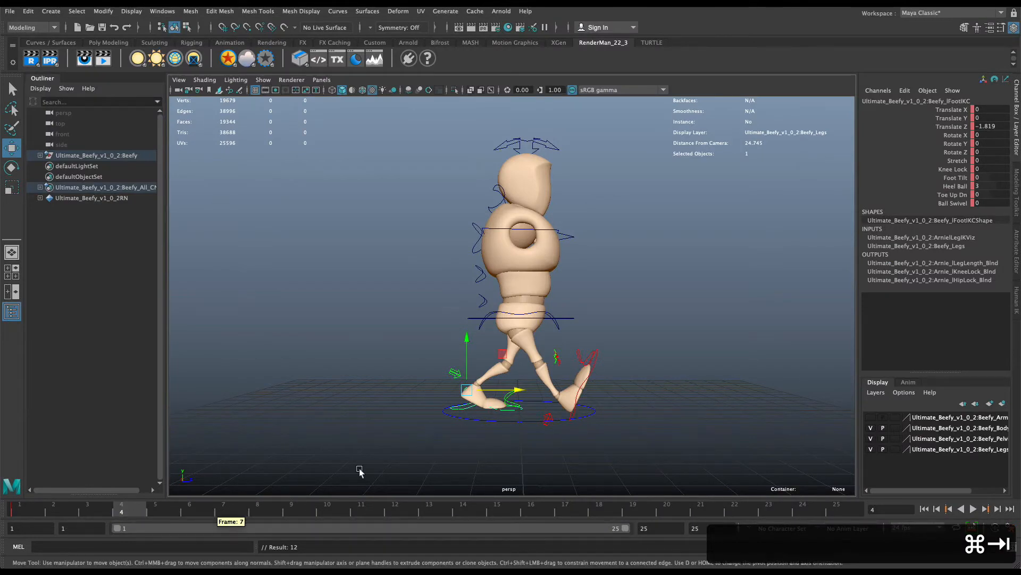
{"action": "left_click", "coordinate": [575, 416]}
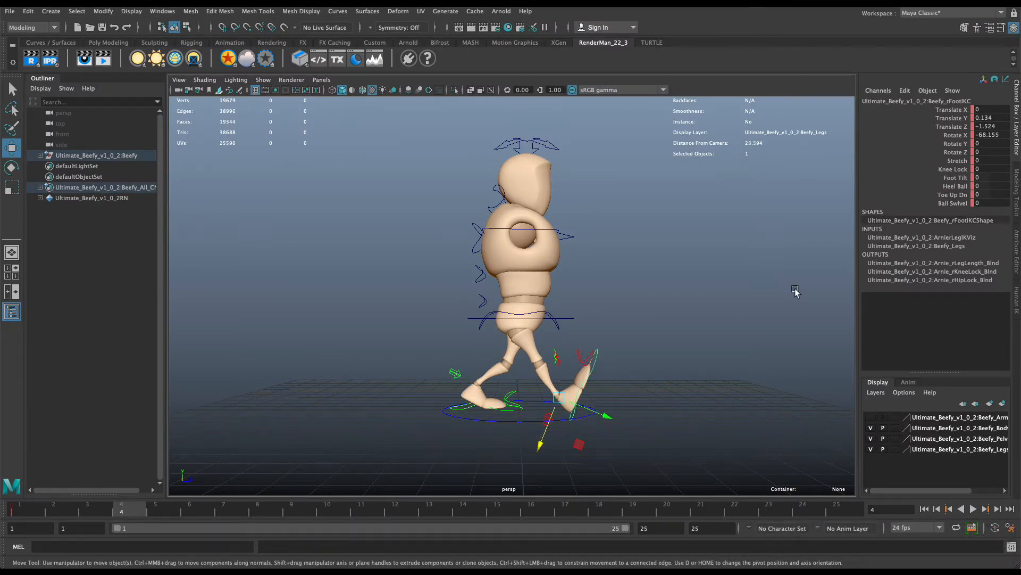
{"action": "double_click", "coordinate": [990, 136]}
{"action": "type", "text": "0"}
{"action": "key", "text": "Return"}
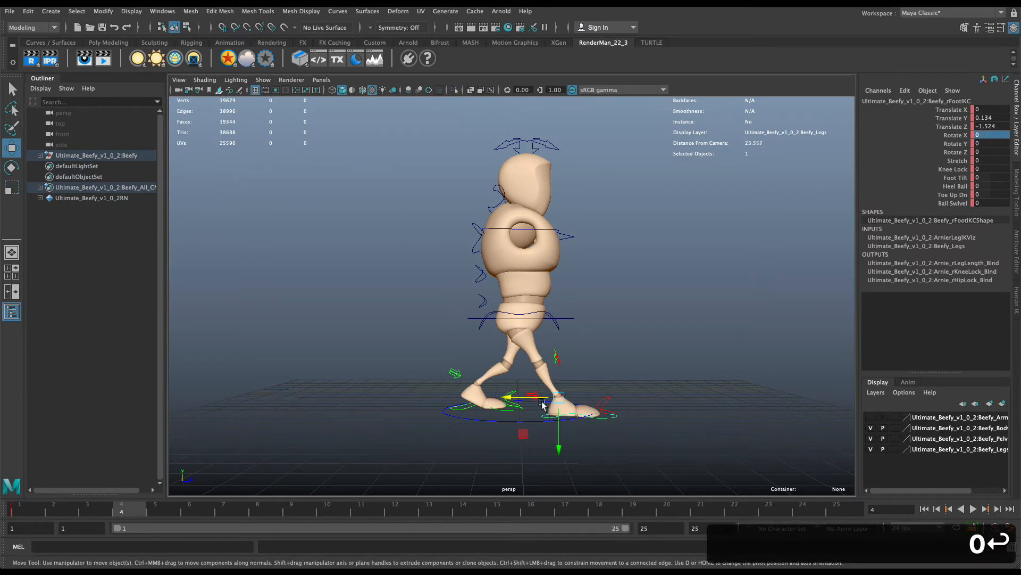
- Move the right foot IK control back to a Translate Z of about -0.678, check it against the chart, and keyframe it at frame 4
{"action": "left_click_drag", "start_coordinate": [543, 405], "coordinate": [520, 400]}
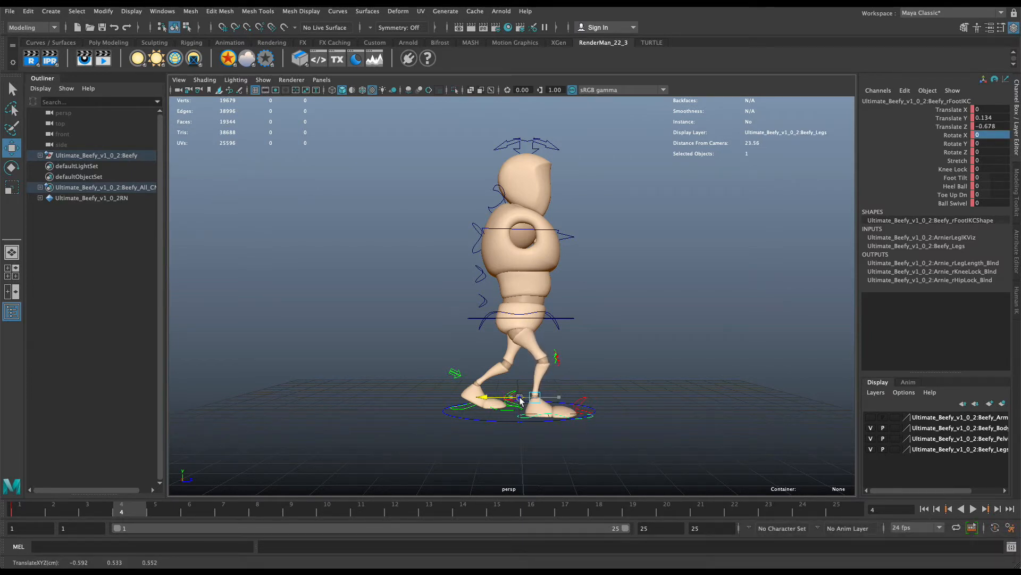
{"action": "key", "text": "super+Tab"}
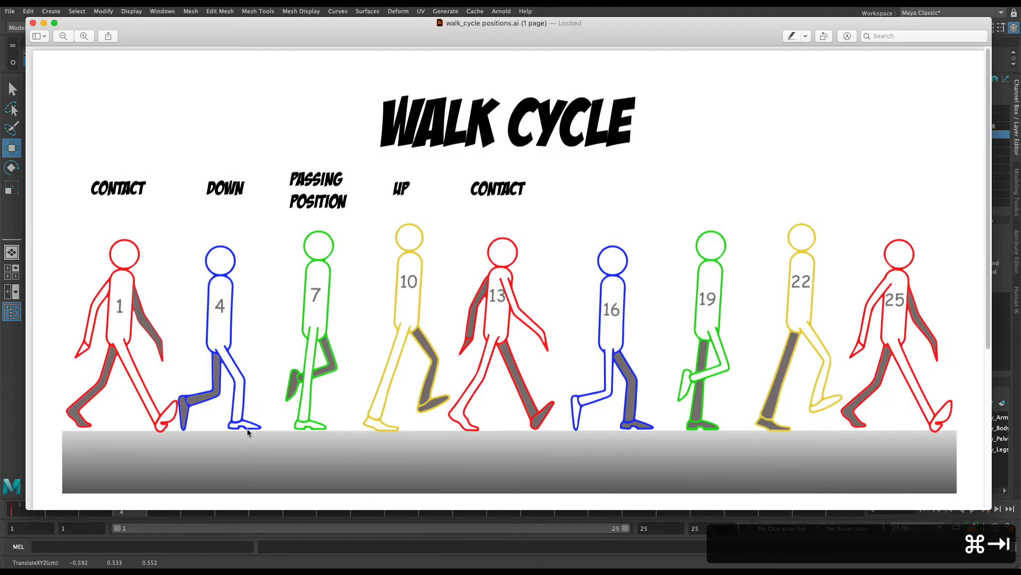
{"action": "key", "text": "super+Tab"}
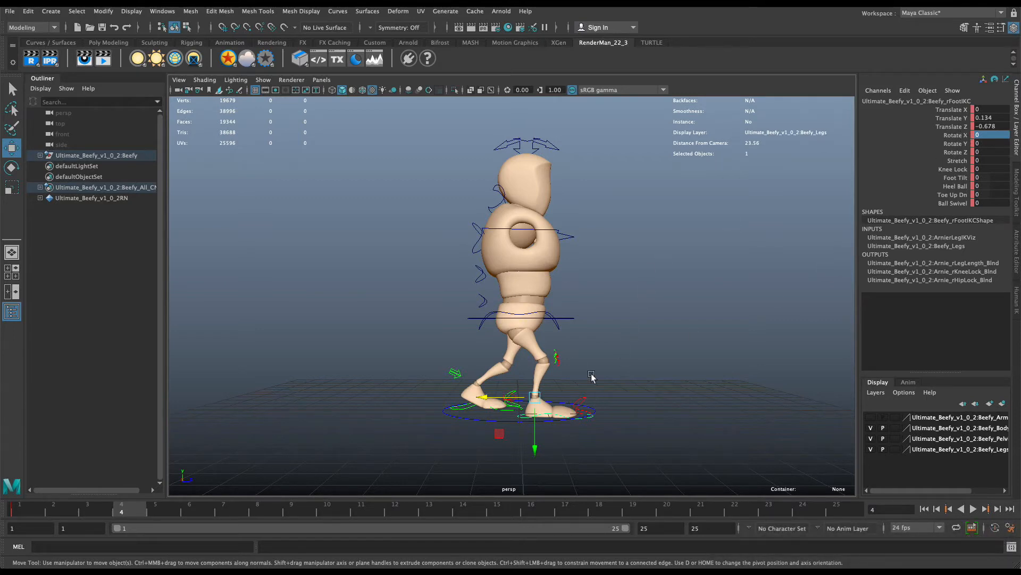
- Check the down pose in the walk cycle chart, then raise the left foot IK control to about 0.178 Translate Y and set Heel Ball to 0
{"action": "key", "text": "super+Tab"}
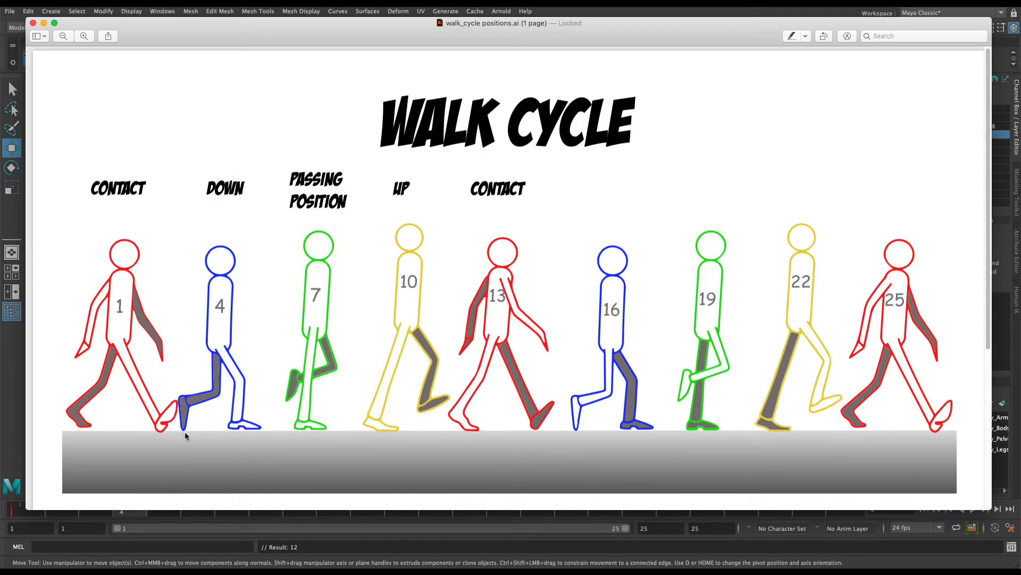
{"action": "key", "text": "super+Tab"}
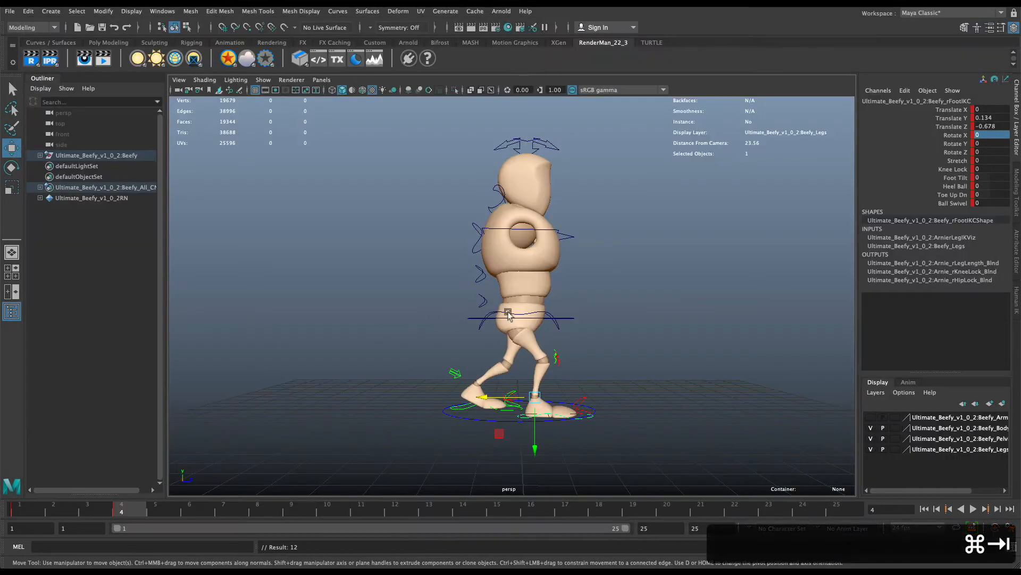
{"action": "left_click", "coordinate": [464, 414]}
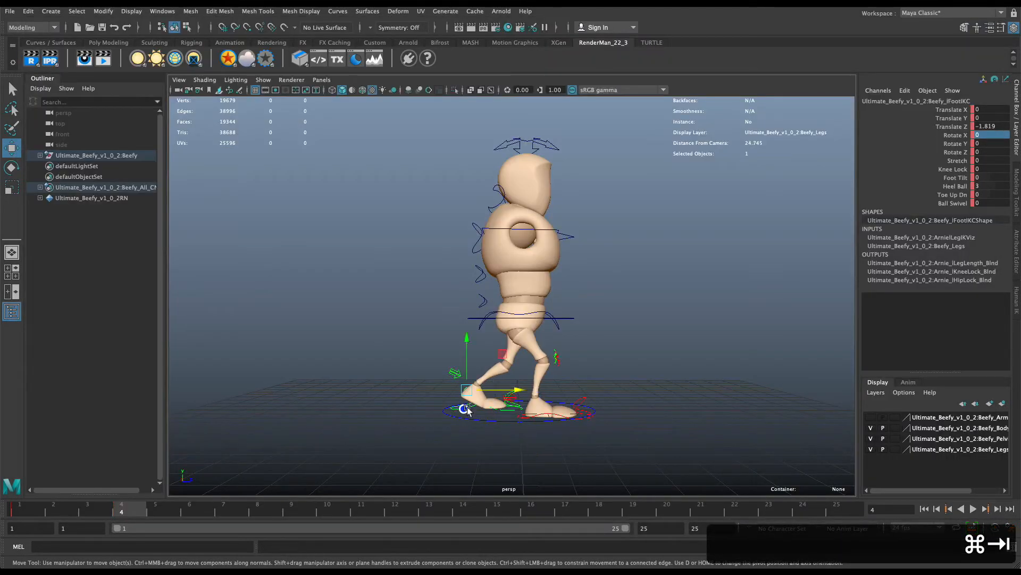
{"action": "left_click_drag", "start_coordinate": [465, 390], "coordinate": [464, 370]}
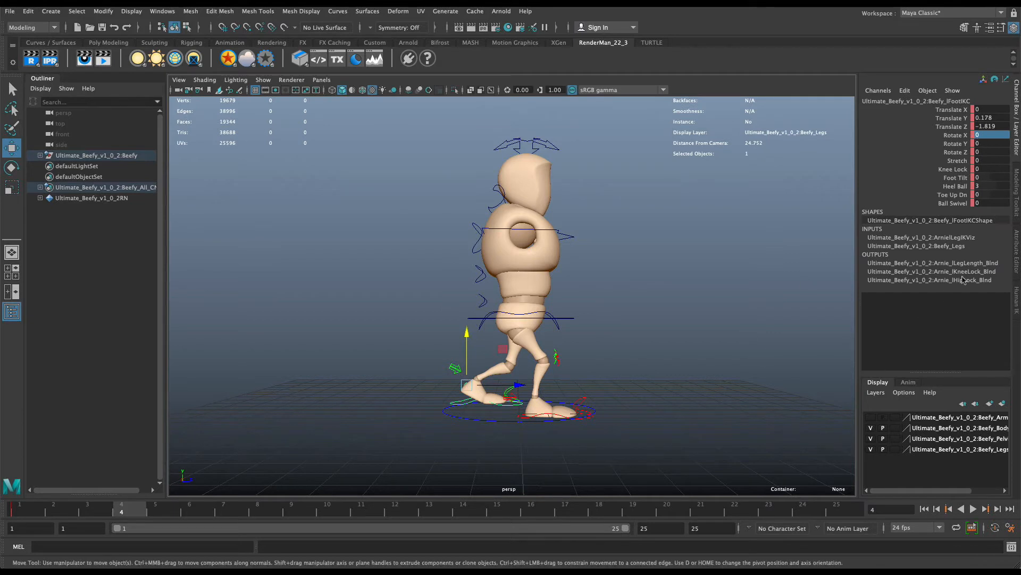
{"action": "double_click", "coordinate": [982, 186]}
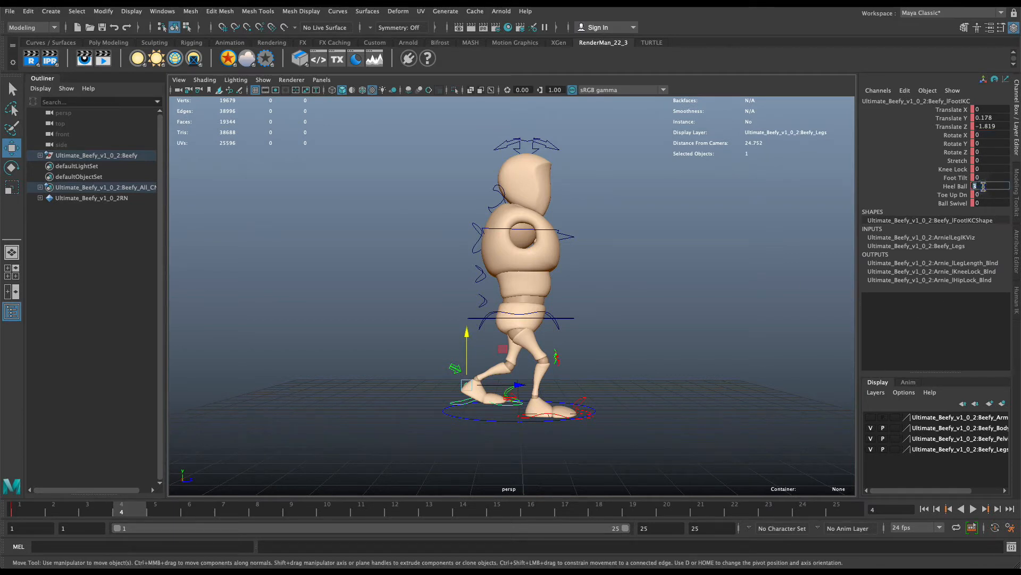
{"action": "type", "text": "0"}
{"action": "key", "text": "Return"}
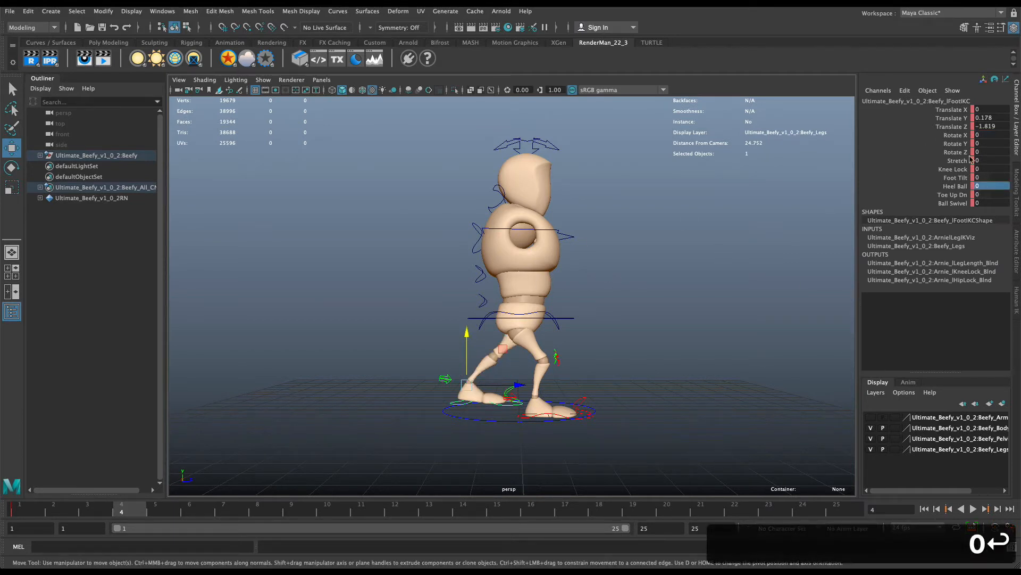
- Rotate the left foot IK control toe-down to about 57.053 Rotate X and move it to about 0.905 Translate Y and -1.289 Translate Z
{"action": "key", "text": "e"}
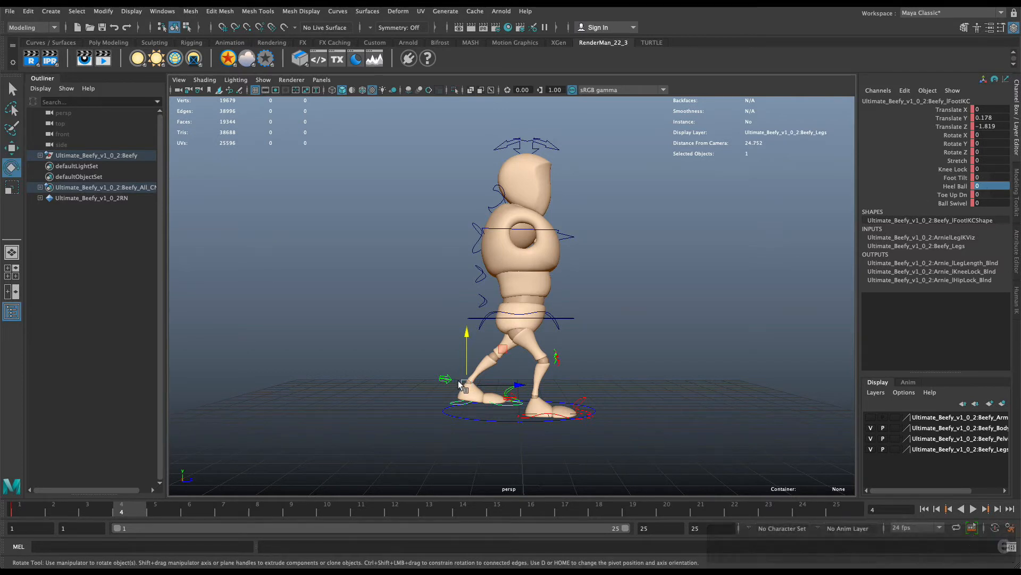
{"action": "left_click_drag", "start_coordinate": [445, 347], "coordinate": [496, 393]}
{"action": "key", "text": "w"}
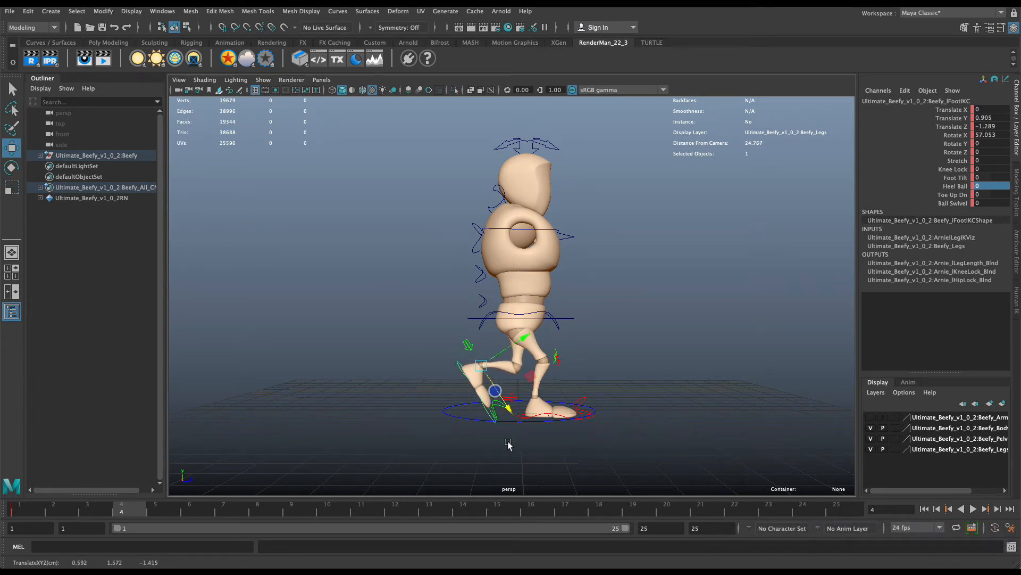
{"action": "mouse_move", "coordinate": [529, 453]}
{"action": "left_mouse_down", "text": "alt"}
{"action": "mouse_move", "coordinate": [520, 420]}
{"action": "mouse_move", "coordinate": [530, 453]}
{"action": "left_mouse_up", "text": "alt"}
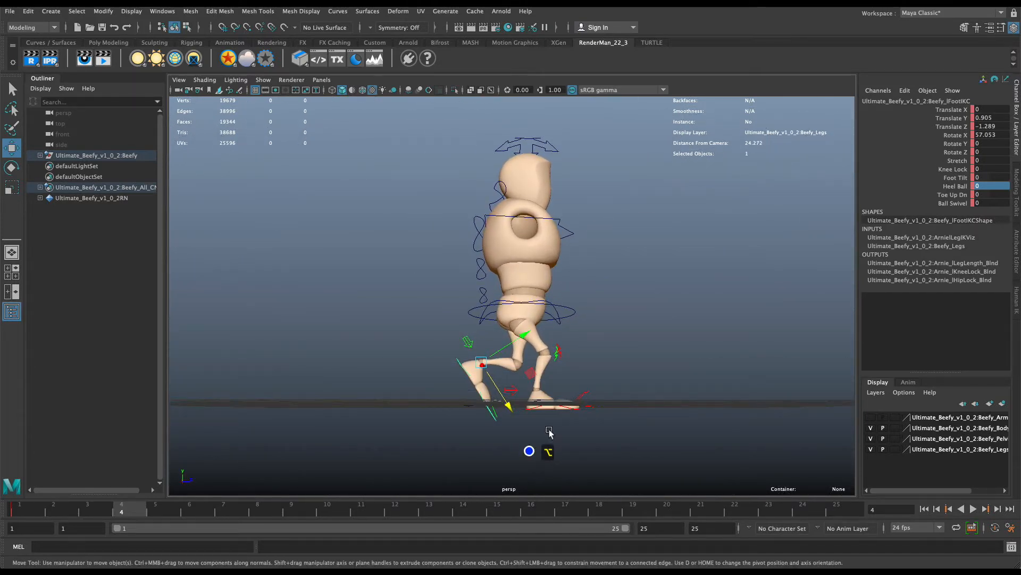
- Try lowering the right foot IK control toward the ground to a Translate Y of about -0.063
{"action": "left_click", "coordinate": [584, 413]}
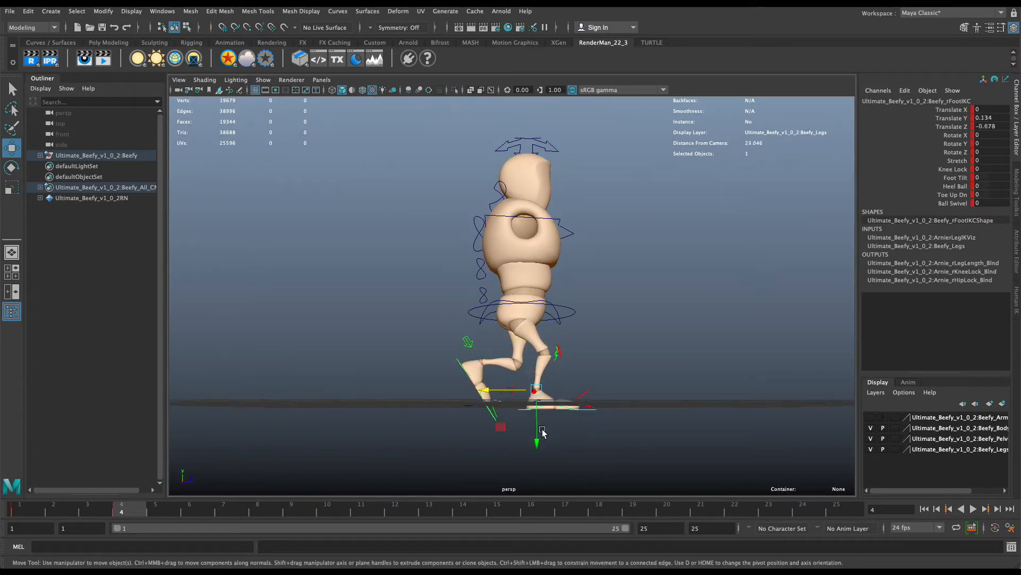
{"action": "left_click_drag", "start_coordinate": [538, 425], "coordinate": [537, 430]}
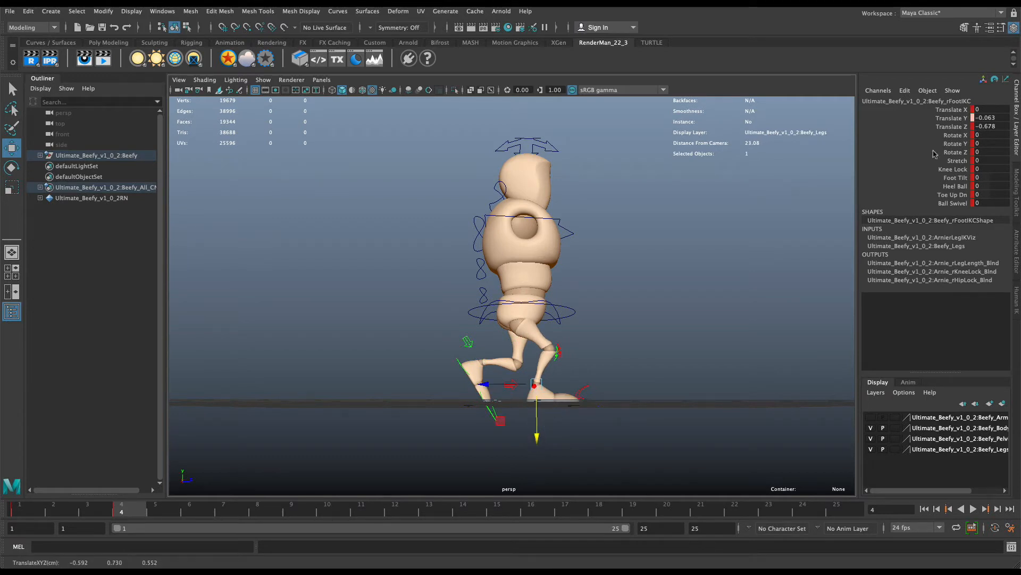
{"action": "left_click_drag", "start_coordinate": [952, 178], "coordinate": [952, 203]}
{"action": "left_click", "coordinate": [563, 472]}
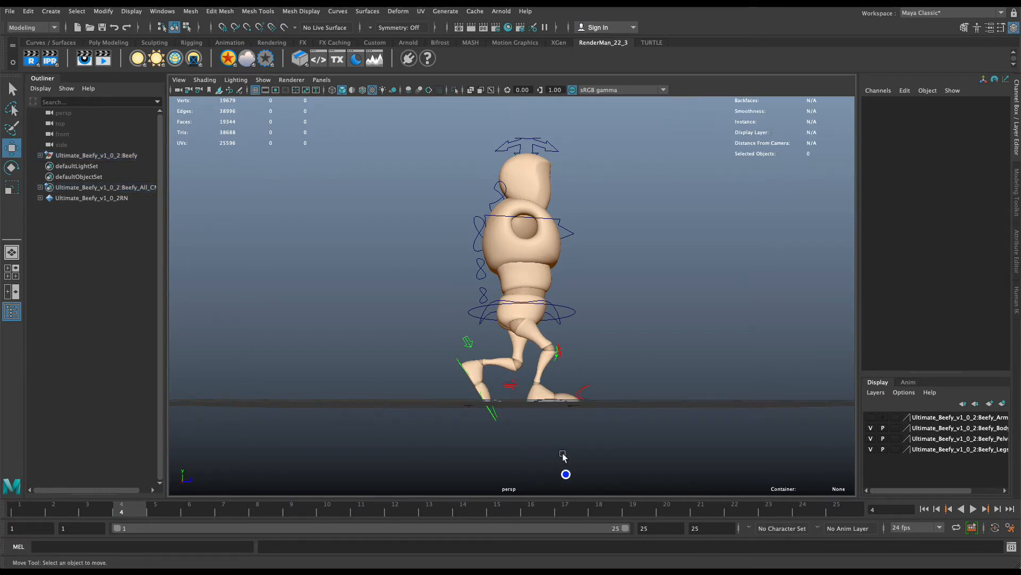
{"action": "left_click", "coordinate": [570, 408]}
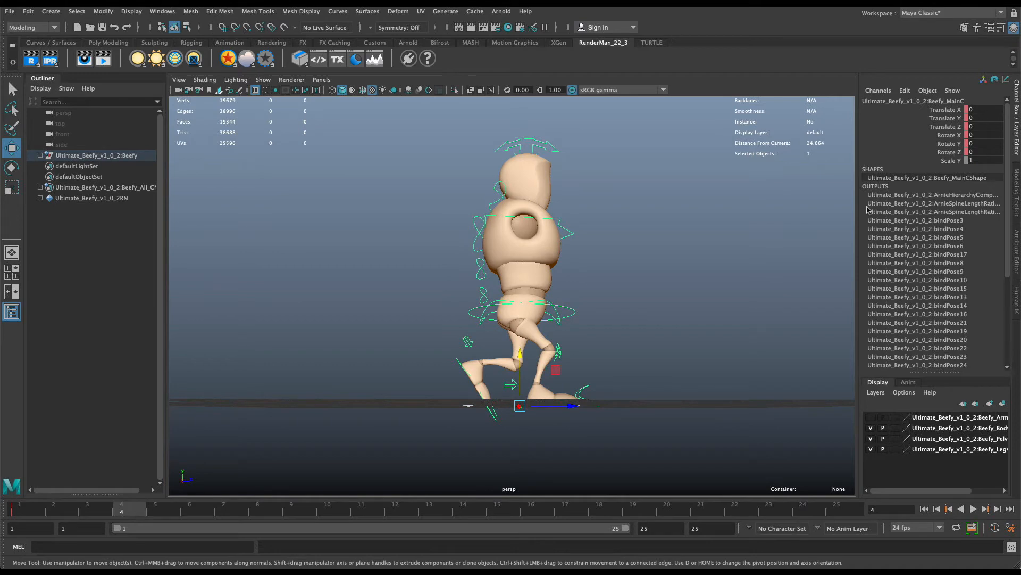
{"action": "left_click", "coordinate": [567, 438]}
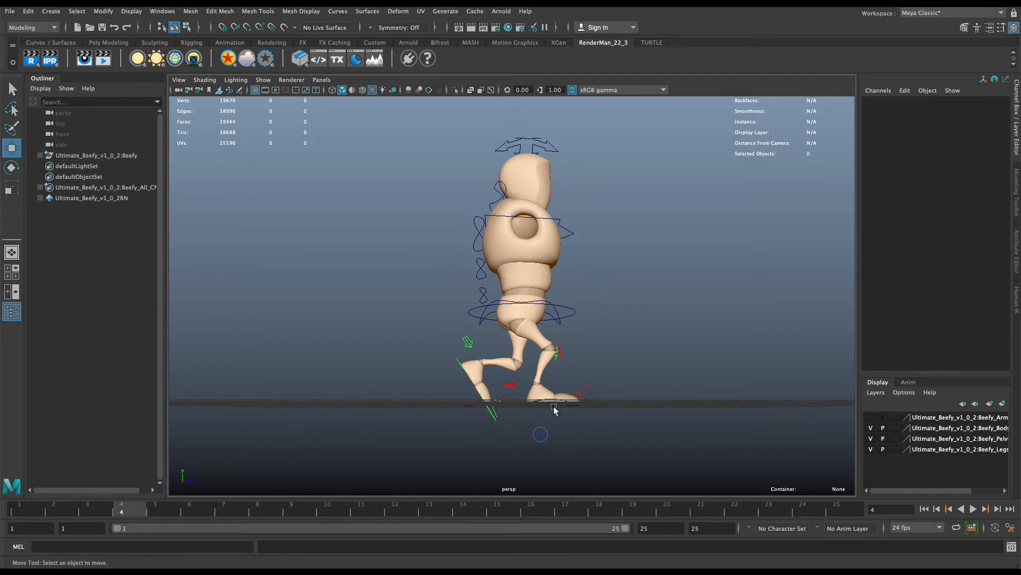
{"action": "left_click_drag", "start_coordinate": [556, 392], "coordinate": [556, 407], "text": "alt"}
- Set the right foot IK control's Translate Y to 0 and keyframe it at frame 4
{"action": "left_click", "coordinate": [527, 418]}
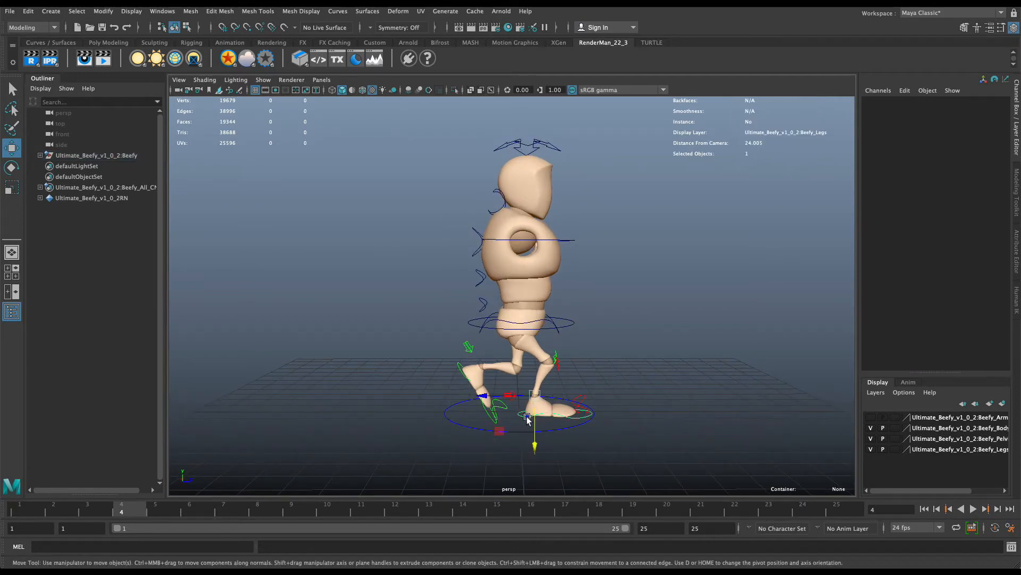
{"action": "left_click", "coordinate": [996, 118]}
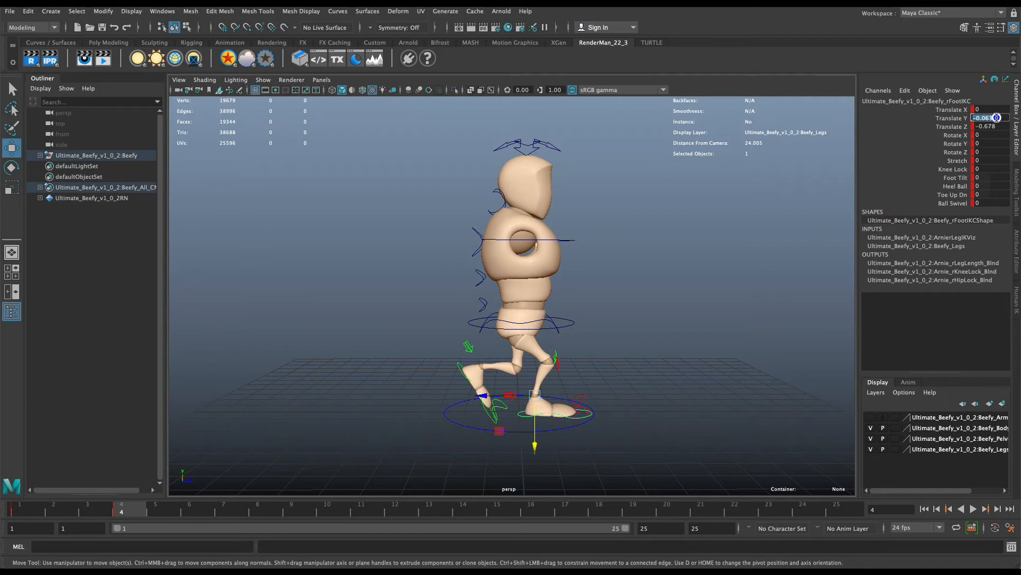
{"action": "type", "text": "0"}
{"action": "key", "text": "Return"}
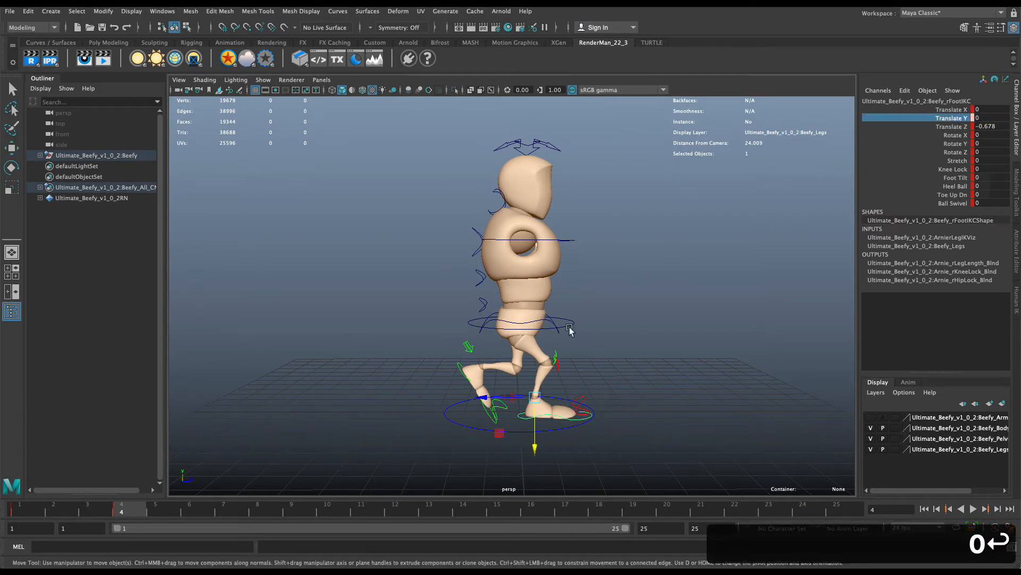
{"action": "left_click", "coordinate": [668, 426]}
{"action": "left_click", "coordinate": [579, 422]}
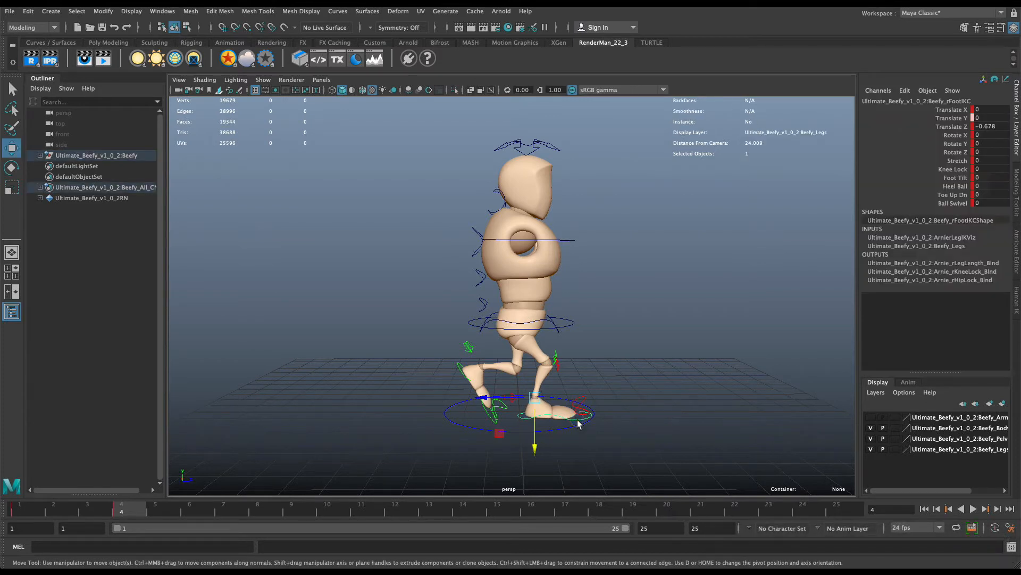
{"action": "key", "text": "s"}
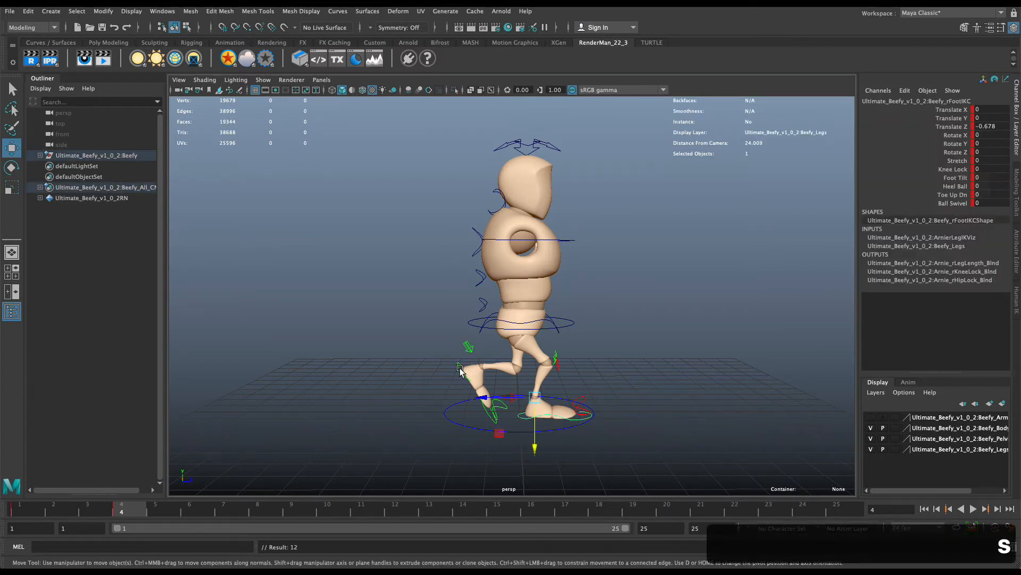
- Adjust the left foot IK control to about 0.943 Translate Y and -1.314 Translate Z, and keyframe it at frame 4
{"action": "left_click", "coordinate": [548, 428]}
{"action": "mouse_move", "coordinate": [532, 405]}
{"action": "left_mouse_down", "text": "alt"}
{"action": "mouse_move", "coordinate": [543, 387]}
{"action": "mouse_move", "coordinate": [543, 405]}
{"action": "left_mouse_up", "text": "alt"}
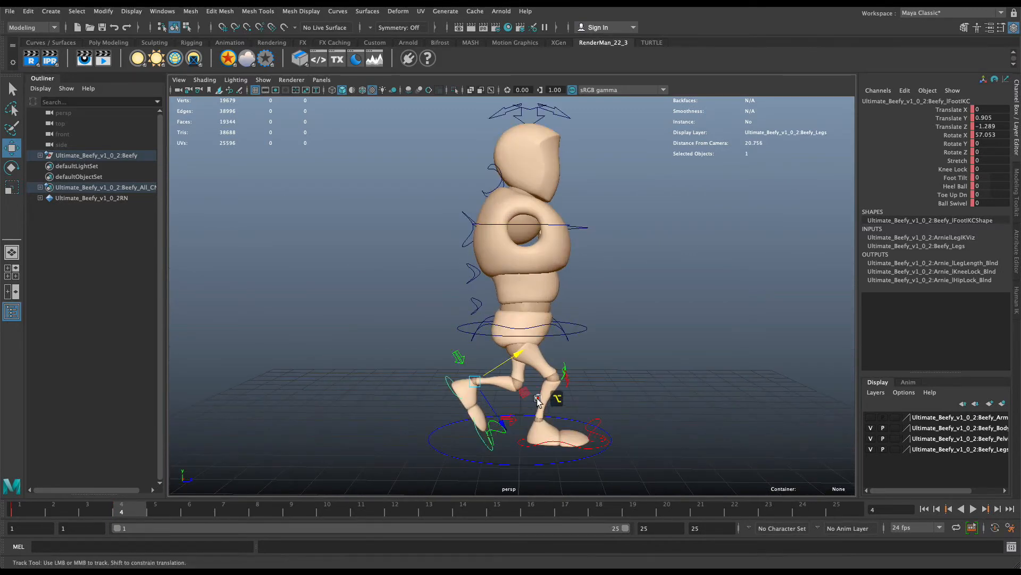
{"action": "scroll", "coordinate": [530, 407], "scroll_direction": "up", "scroll_amount": 2}
{"action": "scroll", "coordinate": [538, 371], "scroll_direction": "up", "scroll_amount": 2}
{"action": "left_click_drag", "start_coordinate": [537, 371], "coordinate": [512, 335], "text": "alt"}
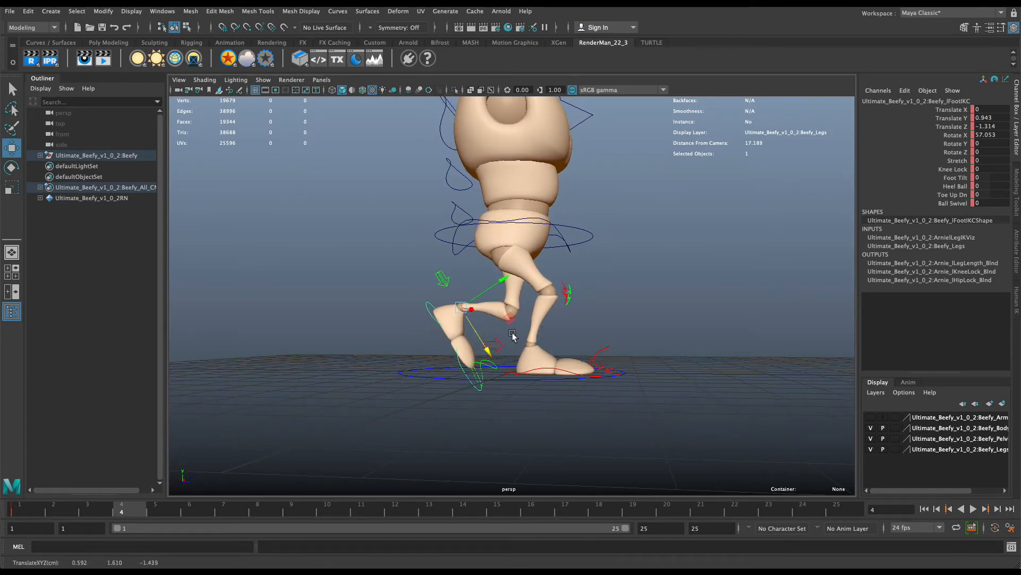
{"action": "key", "text": "s"}
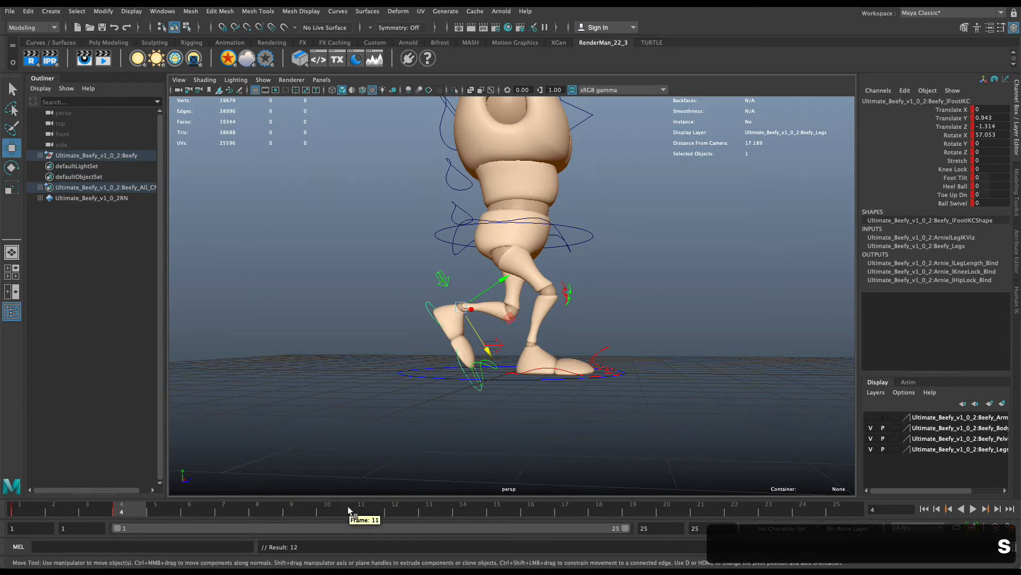
- Review the leg motion between the frame 1 and frame 4 poses and compare the down pose with the walk cycle chart
{"action": "left_click", "coordinate": [21, 510]}
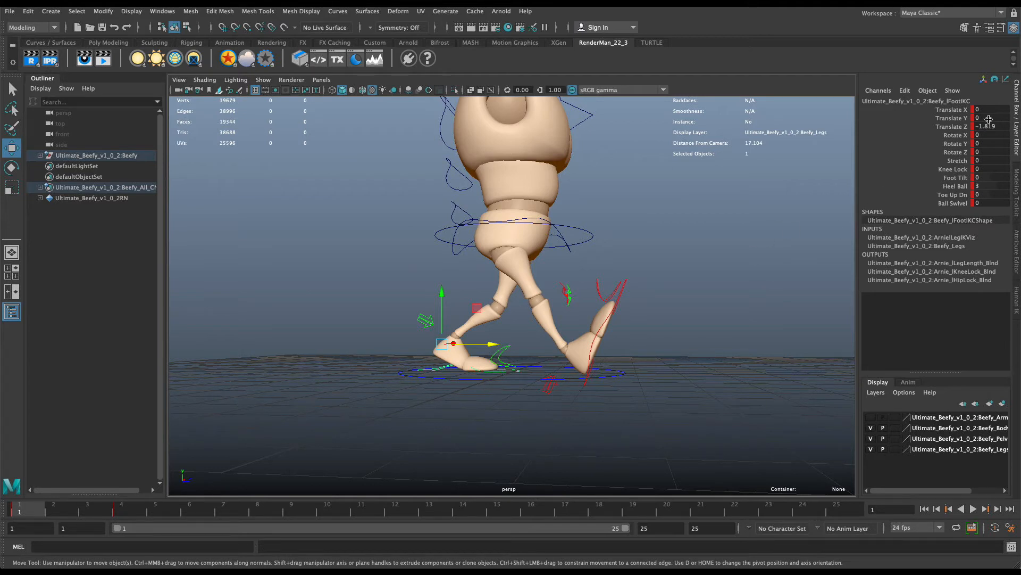
{"action": "left_click", "coordinate": [620, 297]}
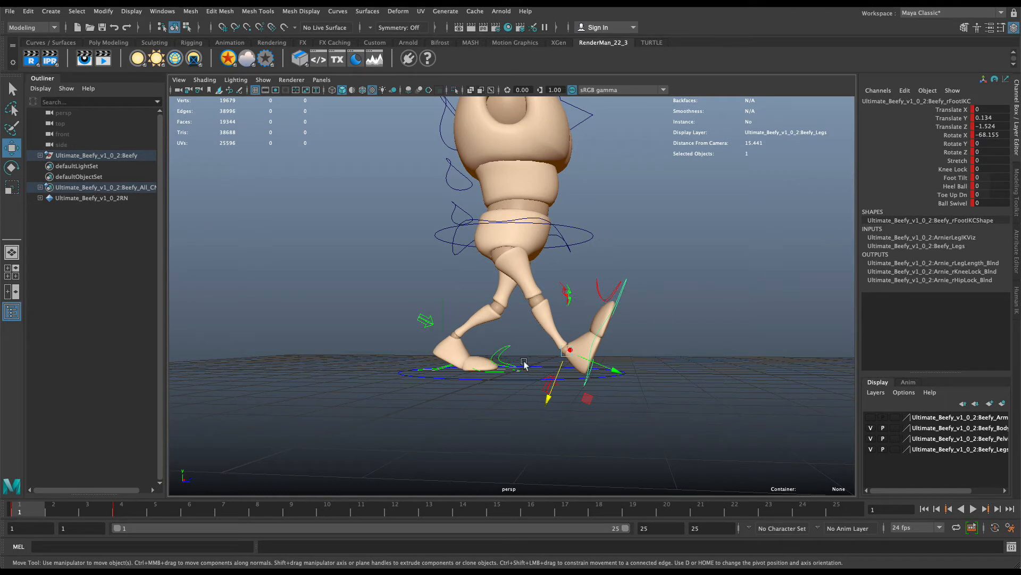
{"action": "key", "text": "alt+v"}
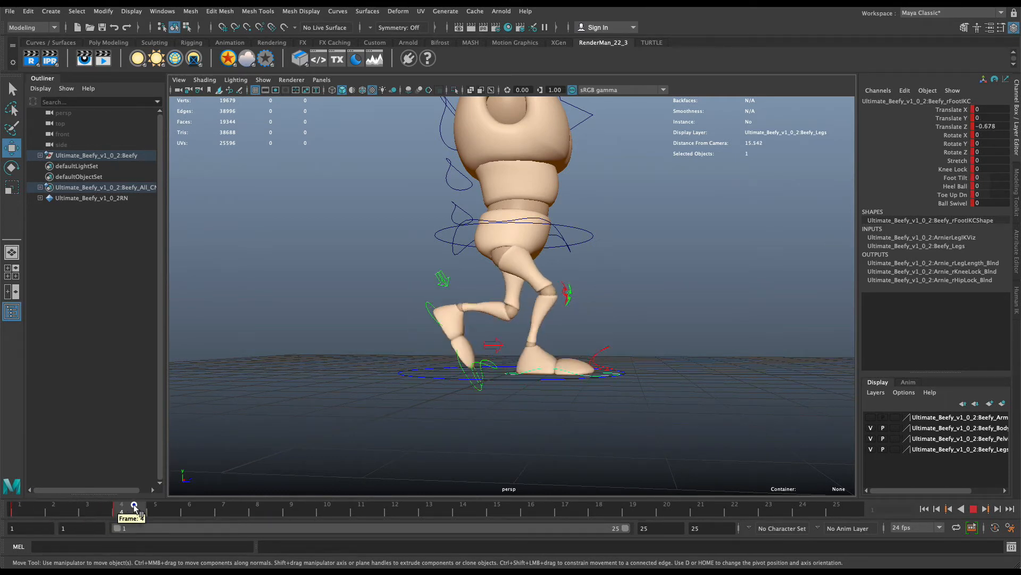
{"action": "key", "text": "super+Tab"}
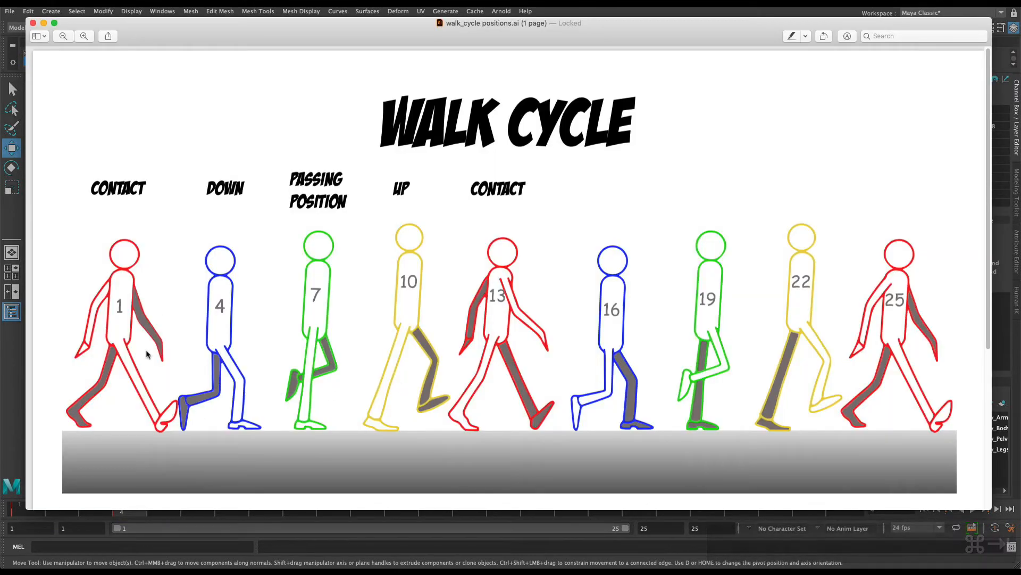
{"action": "key", "text": "super+Tab"}
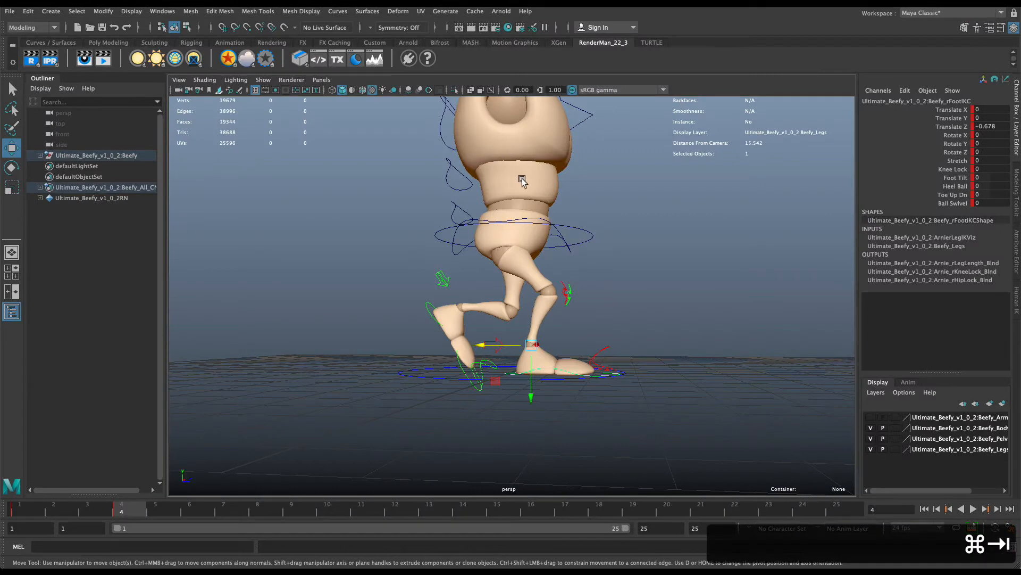
- Lower the root control to a Translate Y of about -0.733, keyframe it at frame 4, and scrub frames 1 to 4 to check it
{"action": "left_click", "coordinate": [576, 230]}
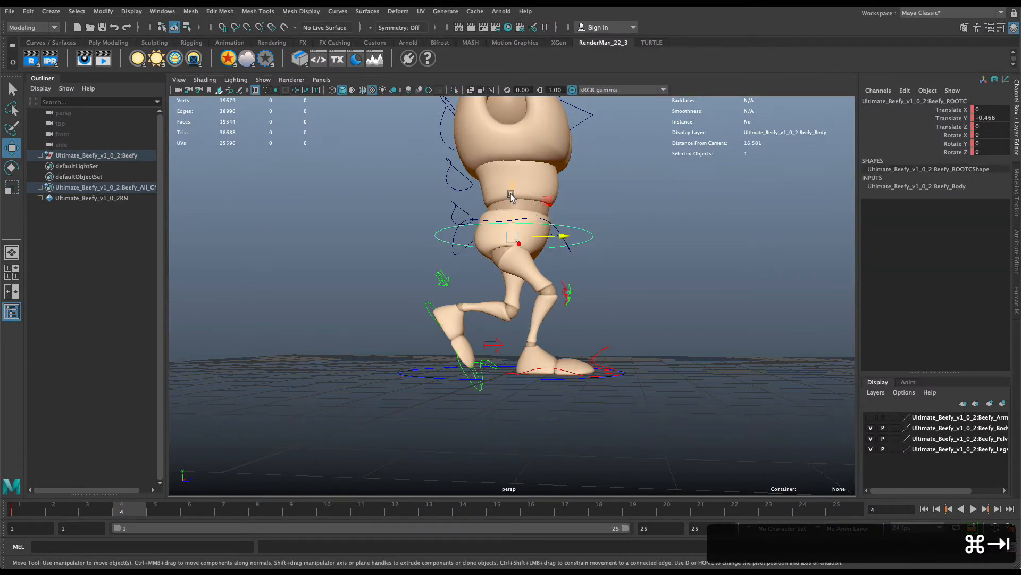
{"action": "left_click_drag", "start_coordinate": [511, 193], "coordinate": [509, 203]}
{"action": "key", "text": "s"}
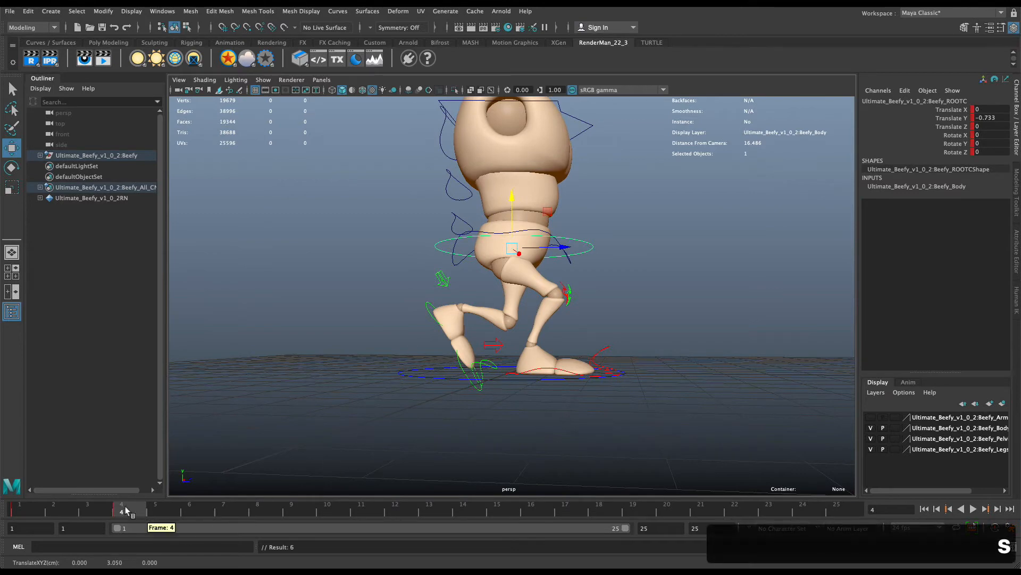
{"action": "left_click", "coordinate": [47, 515]}
{"action": "left_click_drag", "start_coordinate": [47, 515], "coordinate": [122, 513]}
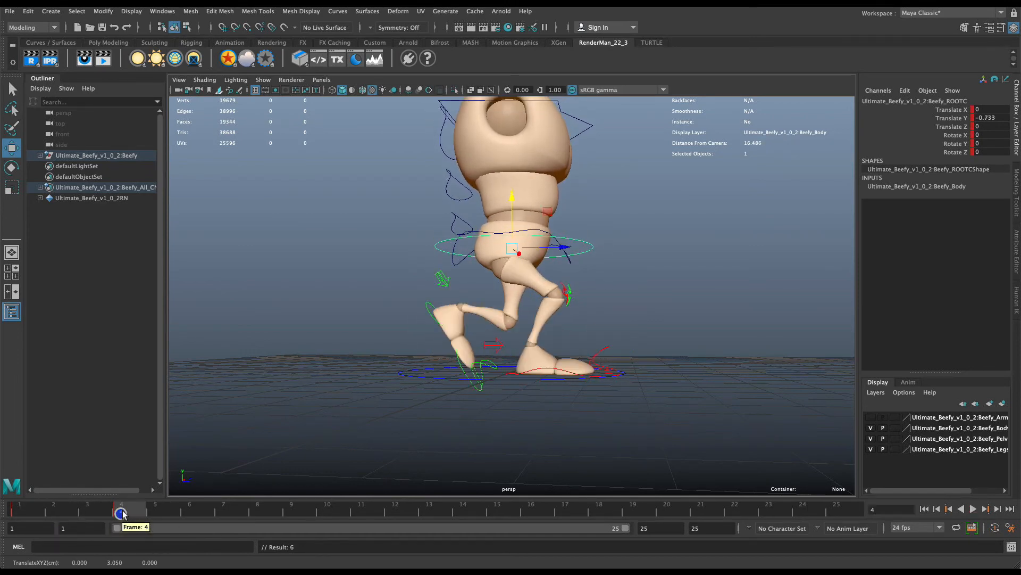
- Check the passing position on the walk cycle chart, raise the root control to a Translate Y of about -0.376, and keyframe it at frame 7
{"action": "key", "text": "super+Tab"}
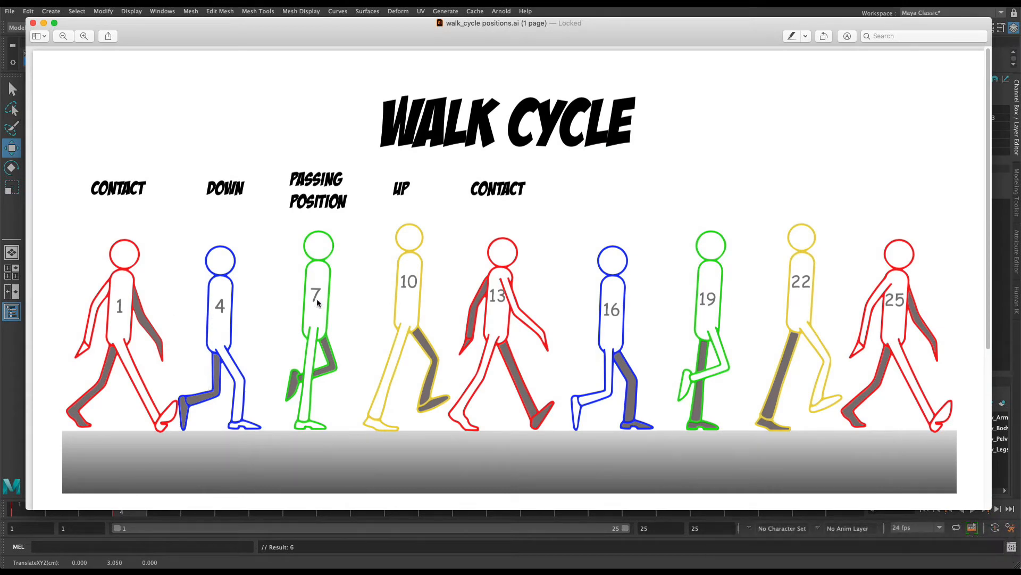
{"action": "key", "text": "super+Tab"}
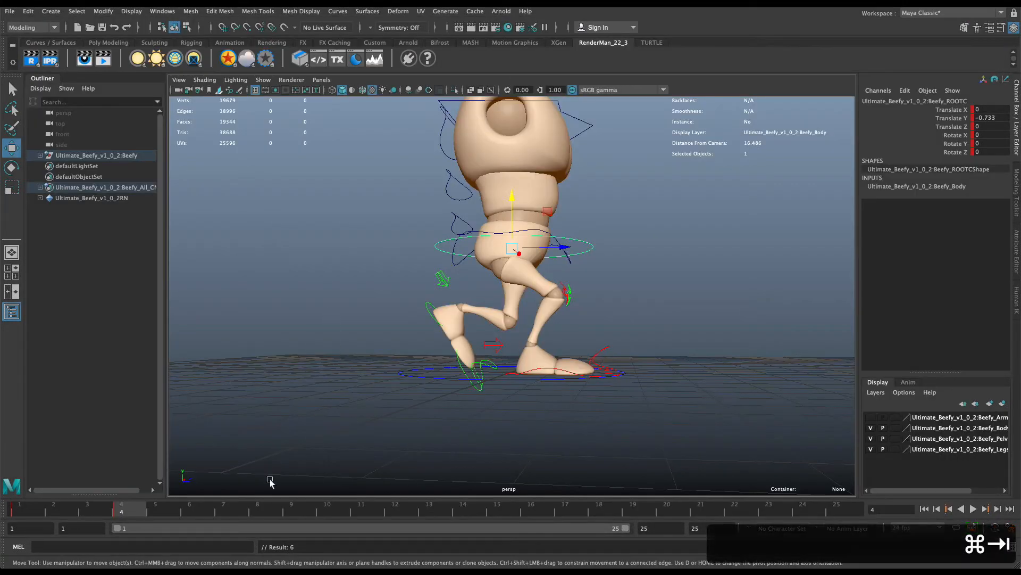
{"action": "left_click_drag", "start_coordinate": [190, 514], "coordinate": [233, 512]}
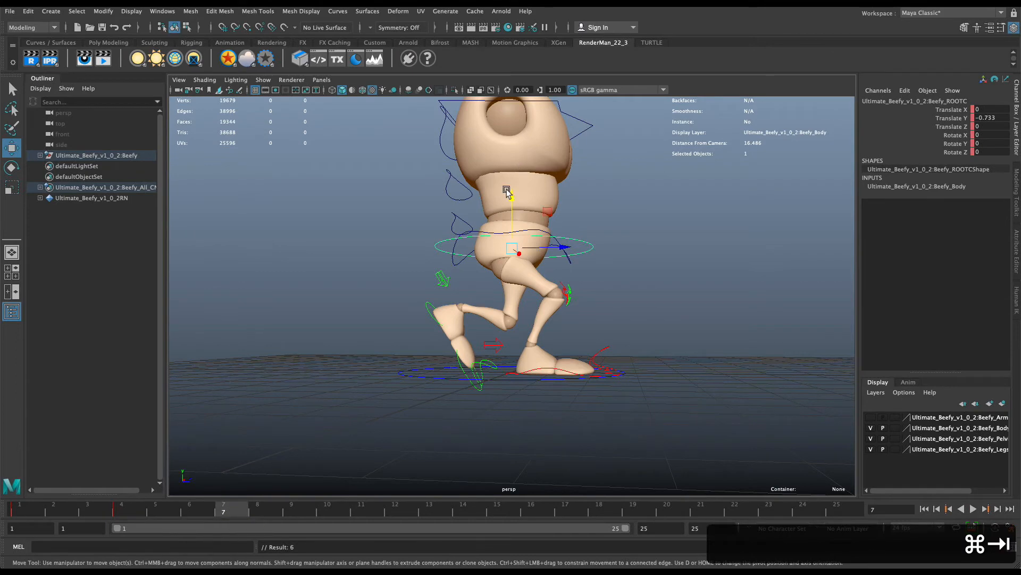
{"action": "left_click_drag", "start_coordinate": [454, 275], "coordinate": [515, 299], "text": "alt"}
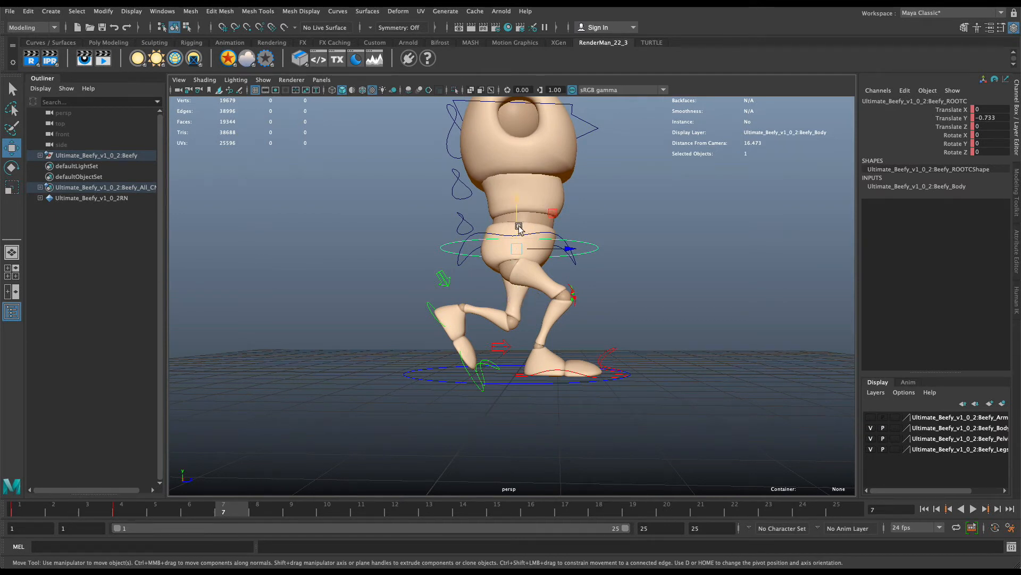
{"action": "left_click_drag", "start_coordinate": [519, 227], "coordinate": [520, 212]}
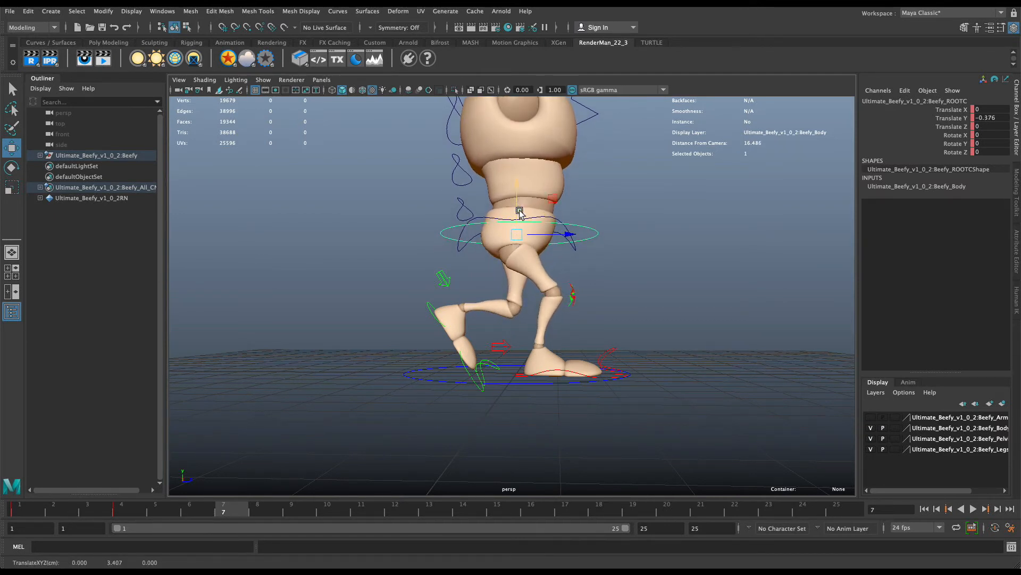
{"action": "key", "text": "s"}
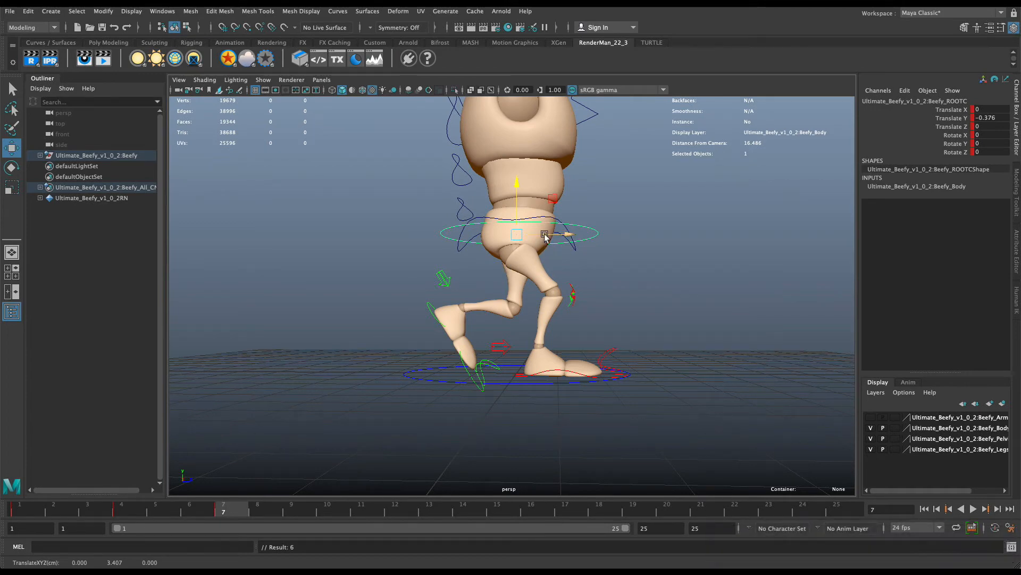
- Move the left foot IK control forward at frame 7 to about 1.264 Translate Y and 0.003 Translate Z, comparing it with the chart
{"action": "key", "text": "super+Tab"}
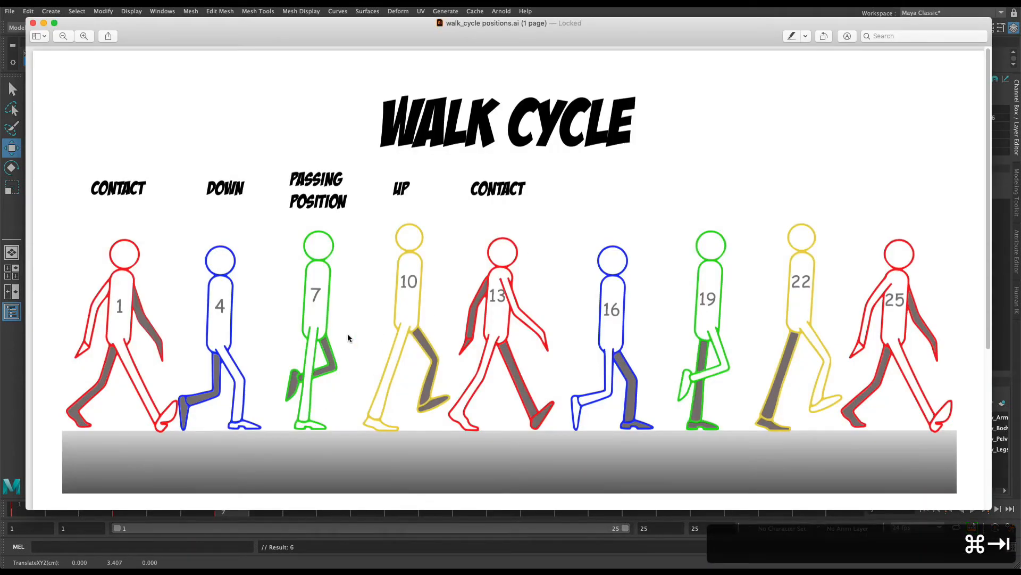
{"action": "key", "text": "super+Tab"}
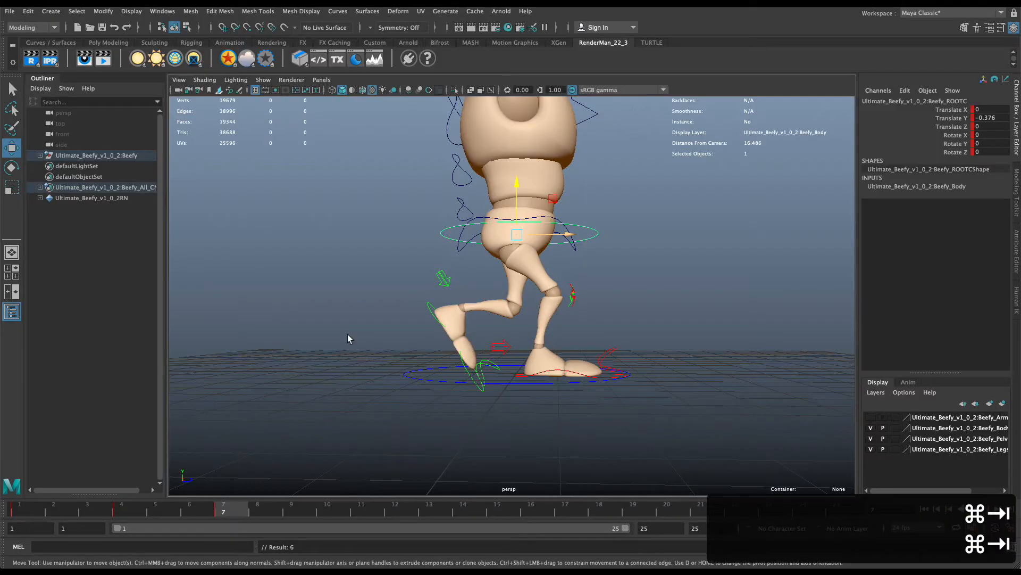
{"action": "left_click", "coordinate": [483, 367]}
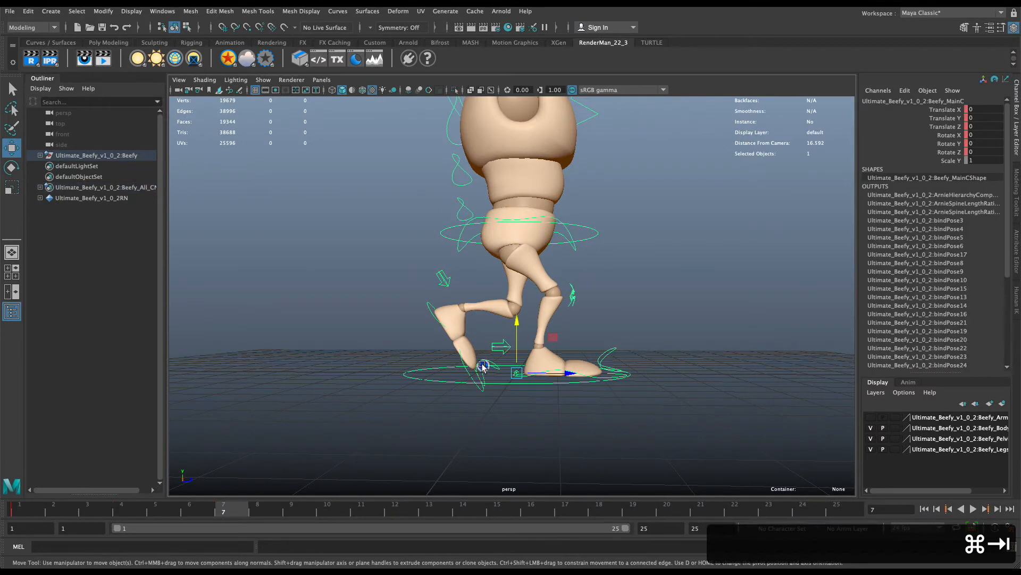
{"action": "left_click", "coordinate": [429, 312]}
{"action": "left_click_drag", "start_coordinate": [473, 294], "coordinate": [526, 290]}
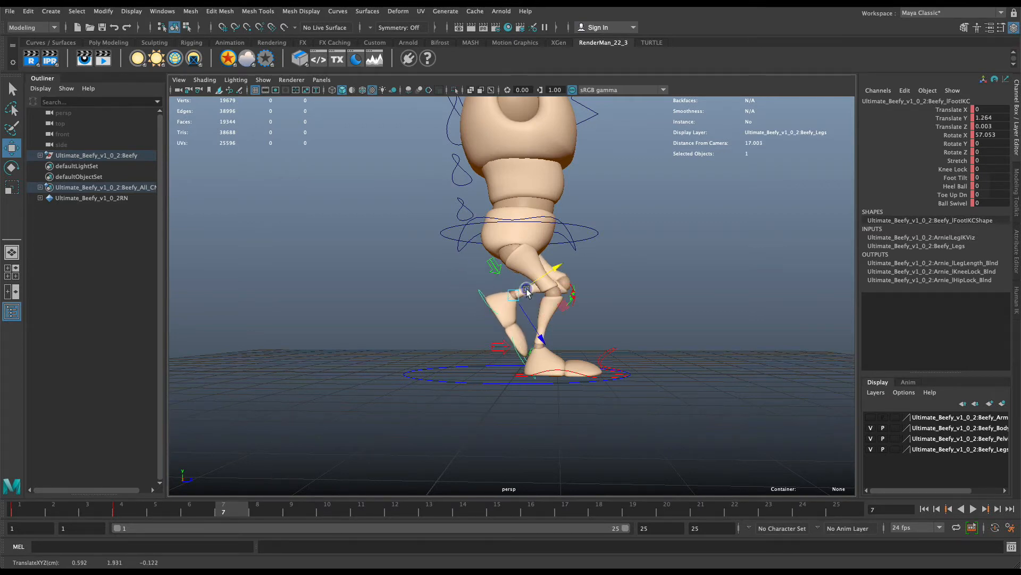
{"action": "key", "text": "super+Tab"}
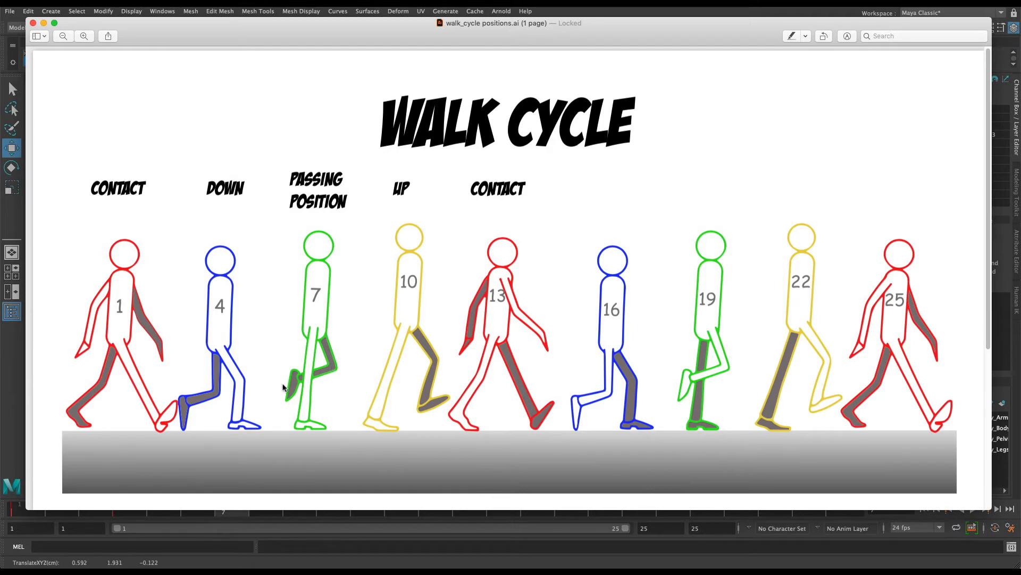
{"action": "key", "text": "super+Tab"}
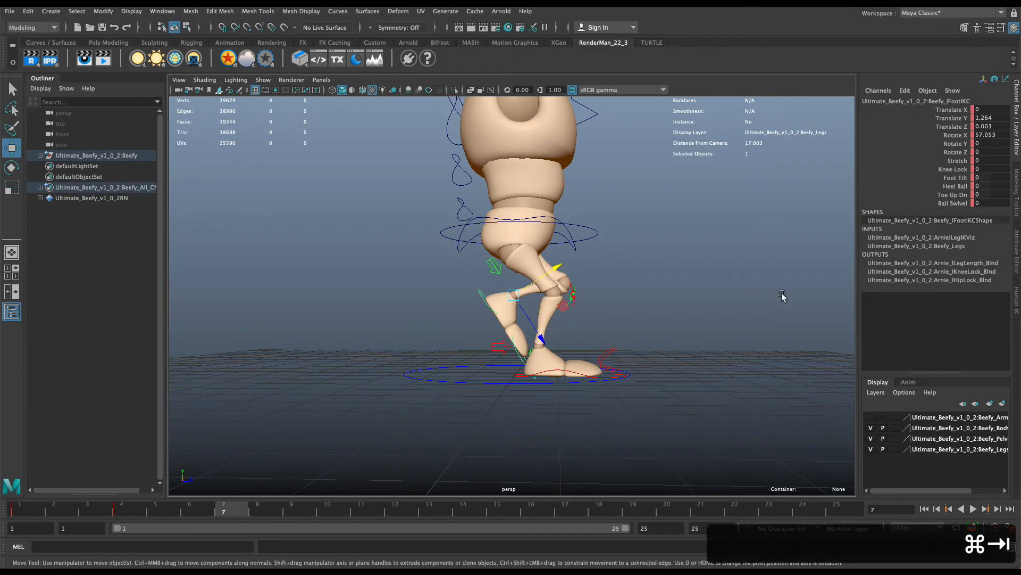
- Slide the right foot IK control to about 0.841 Translate Z, raise the root control to about -0.19 Translate Y, and keyframe both at frame 7
{"action": "left_click", "coordinate": [598, 376]}
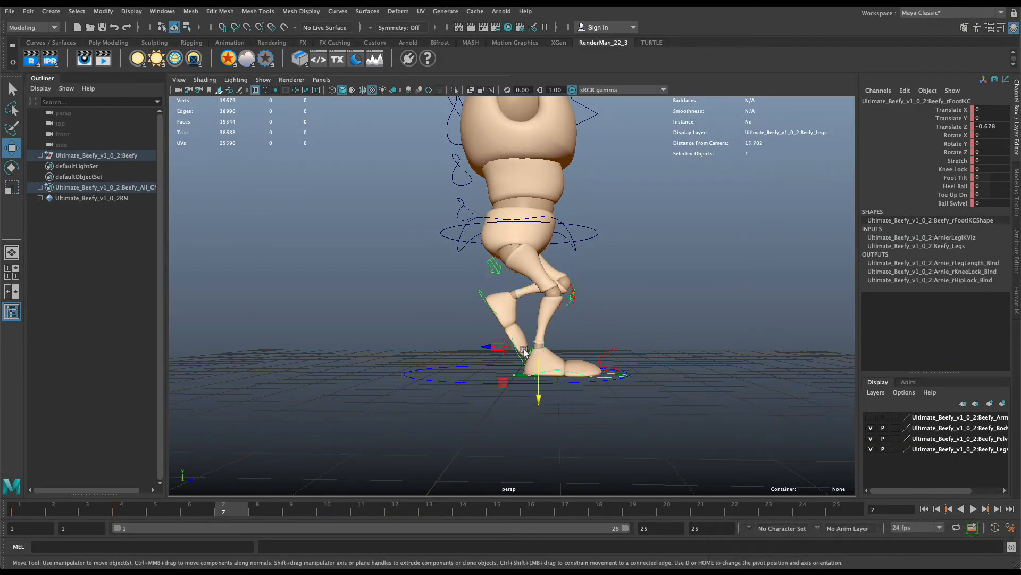
{"action": "left_click_drag", "start_coordinate": [515, 350], "coordinate": [461, 364]}
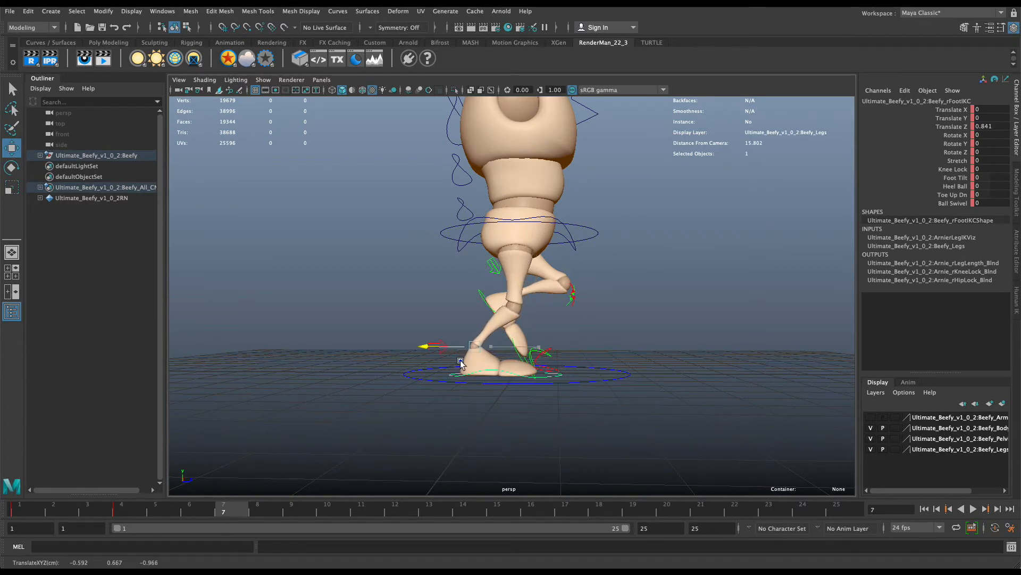
{"action": "key", "text": "s"}
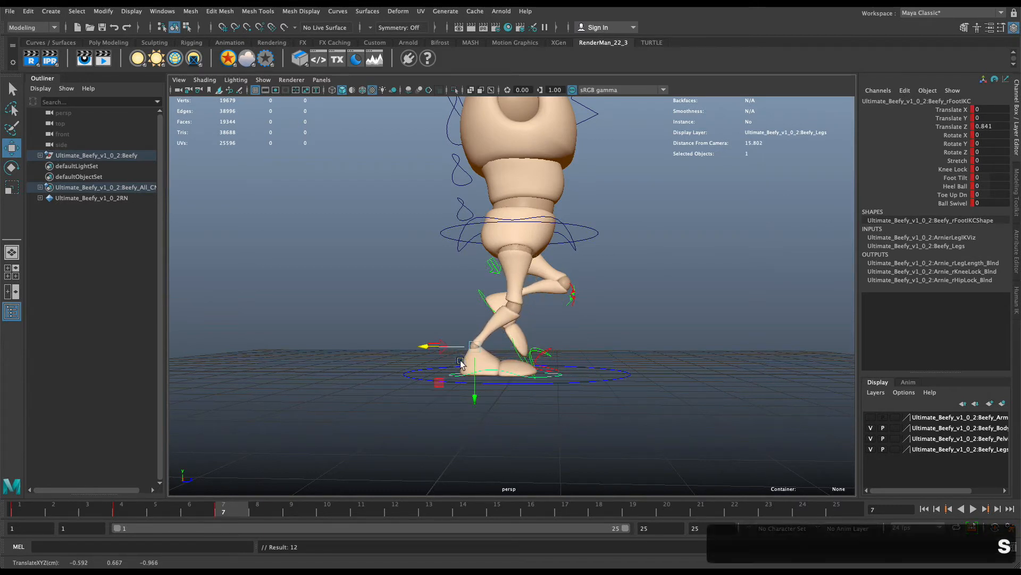
{"action": "left_click", "coordinate": [594, 232]}
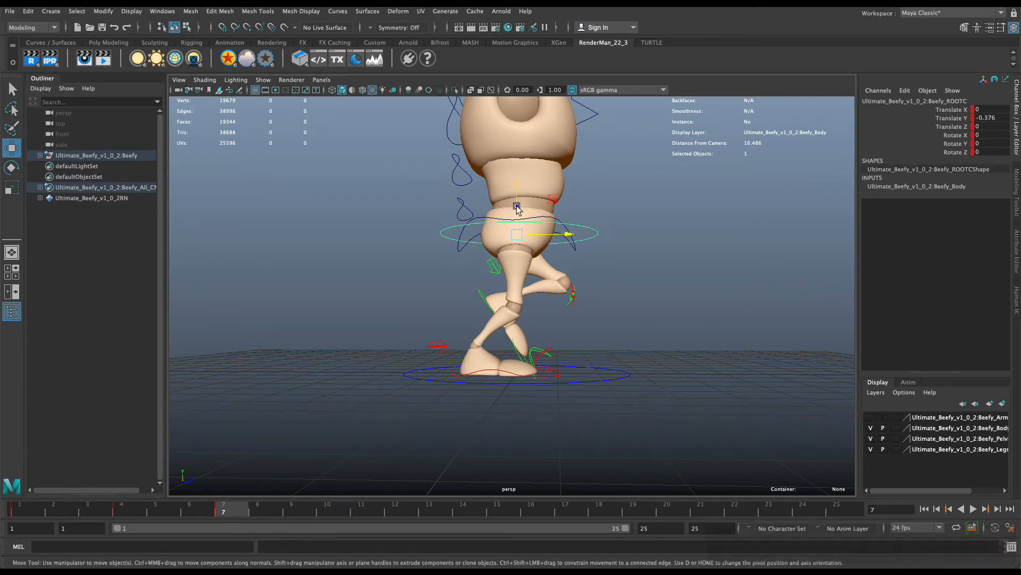
{"action": "left_click_drag", "start_coordinate": [518, 209], "coordinate": [518, 197]}
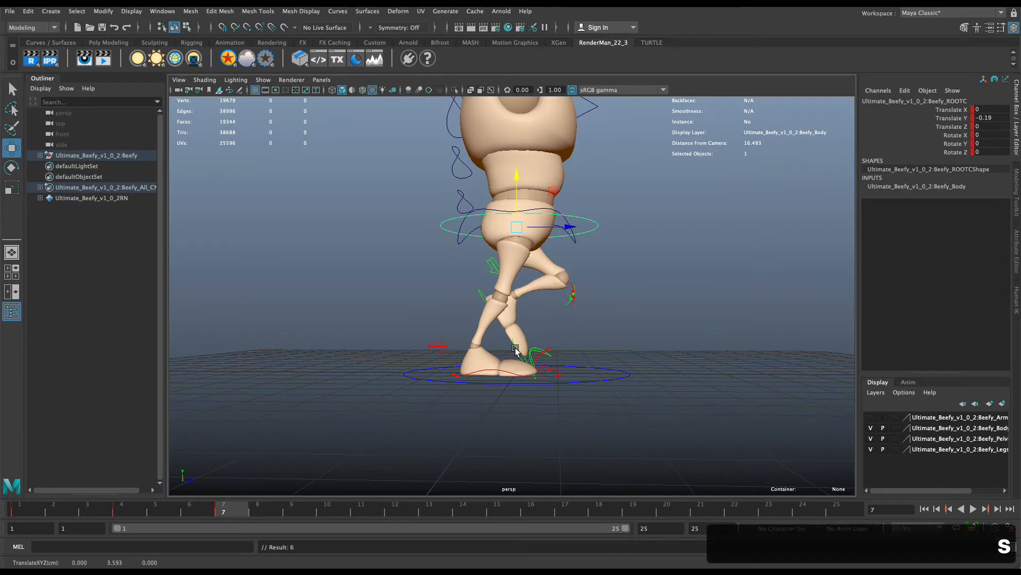
- Adjust the left foot IK control to about 1.481 Translate Y, -0.58 Translate Z and 108.899 Rotate X, and keyframe it at frame 7
{"action": "mouse_move", "coordinate": [502, 355]}
{"action": "left_mouse_down", "text": "alt"}
{"action": "mouse_move", "coordinate": [497, 388]}
{"action": "mouse_move", "coordinate": [492, 362]}
{"action": "mouse_move", "coordinate": [508, 356]}
{"action": "left_mouse_up", "text": "alt"}
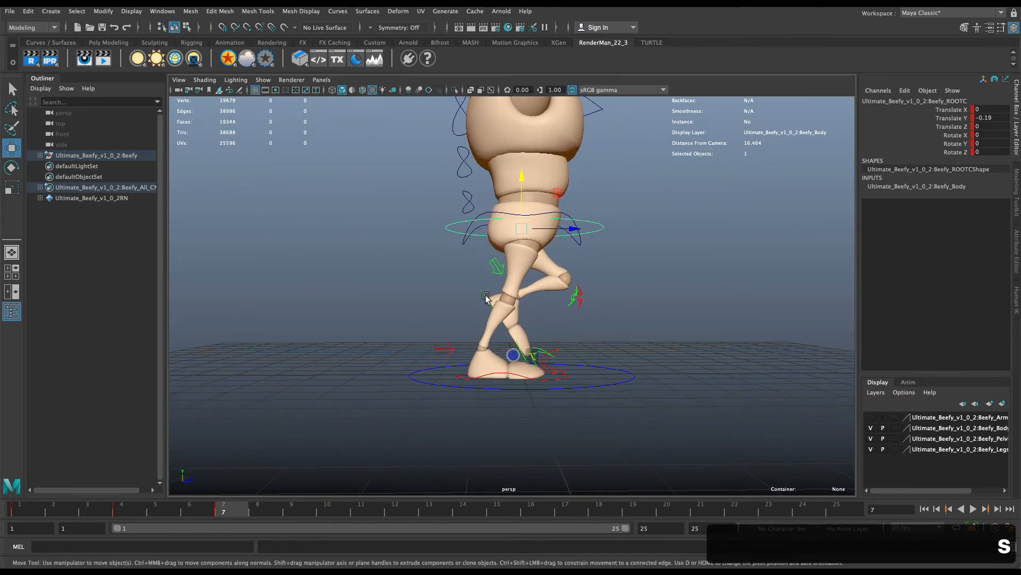
{"action": "left_click", "coordinate": [485, 298]}
{"action": "left_click_drag", "start_coordinate": [536, 317], "coordinate": [508, 311]}
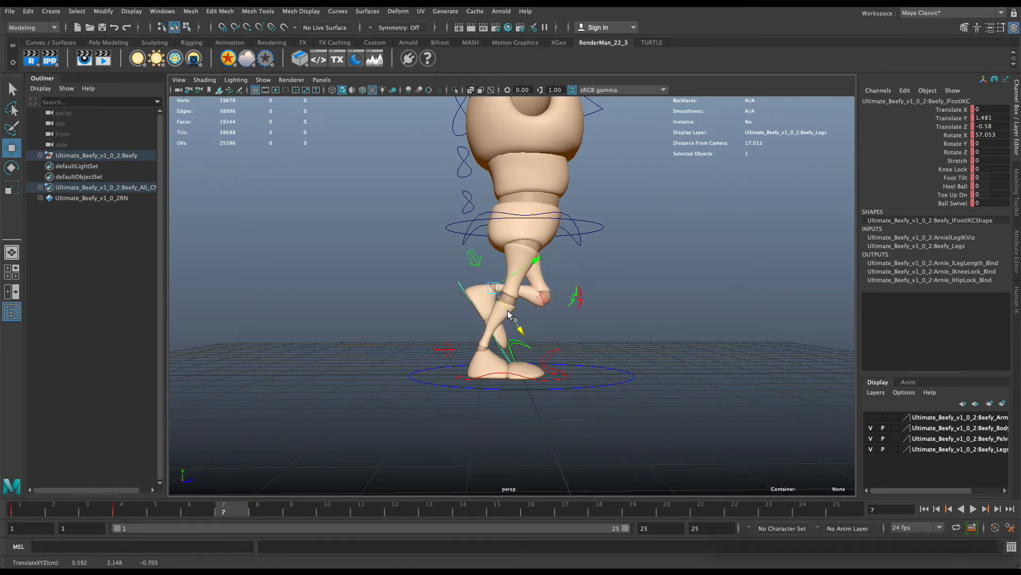
{"action": "key", "text": "e"}
{"action": "key", "text": "super+Tab"}
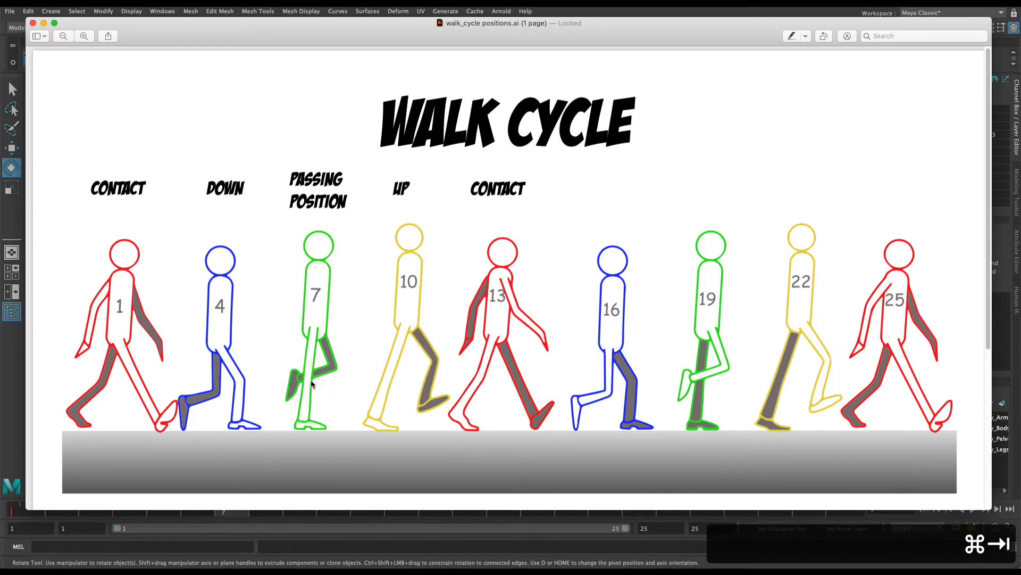
{"action": "key", "text": "super+Tab"}
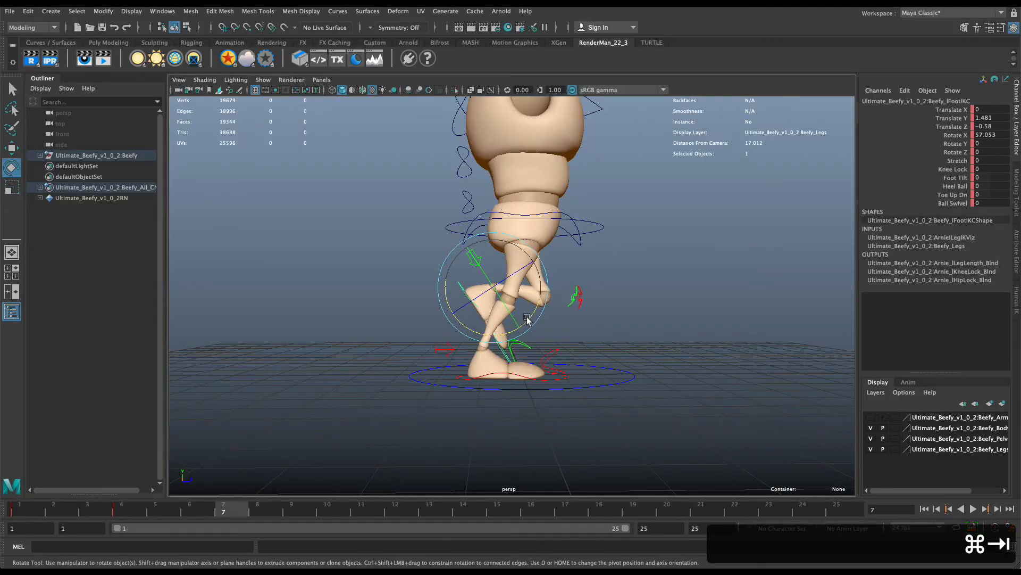
{"action": "left_click_drag", "start_coordinate": [534, 316], "coordinate": [496, 325]}
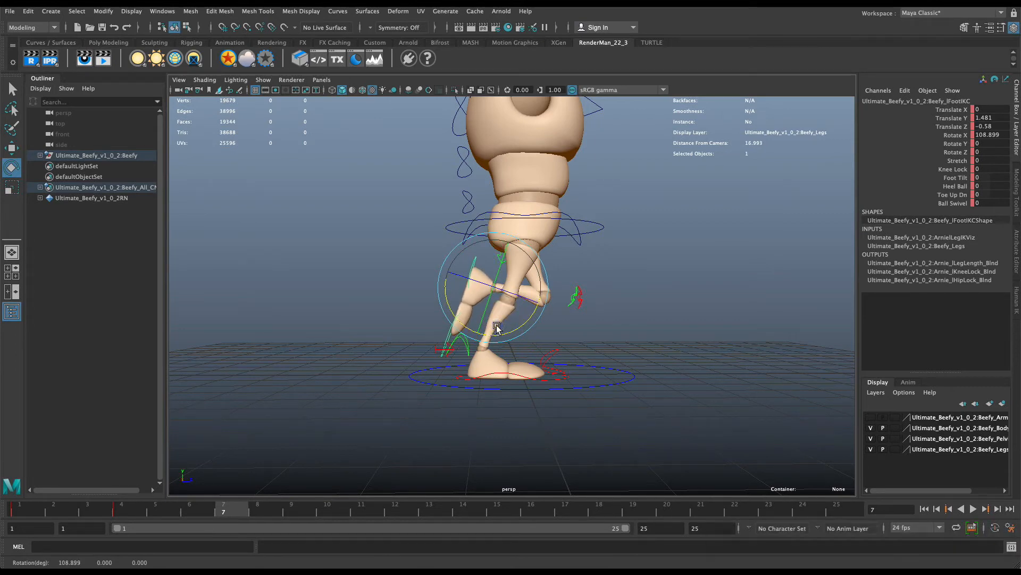
{"action": "key", "text": "s"}
- Set the root control to about -0.269 Translate Y, 0.105 Translate Z and 7.694 Rotate X, keyframe it at frame 7, and scrub the motion
{"action": "left_click_drag", "start_coordinate": [575, 360], "coordinate": [569, 361], "text": "alt"}
{"action": "left_click", "coordinate": [586, 226]}
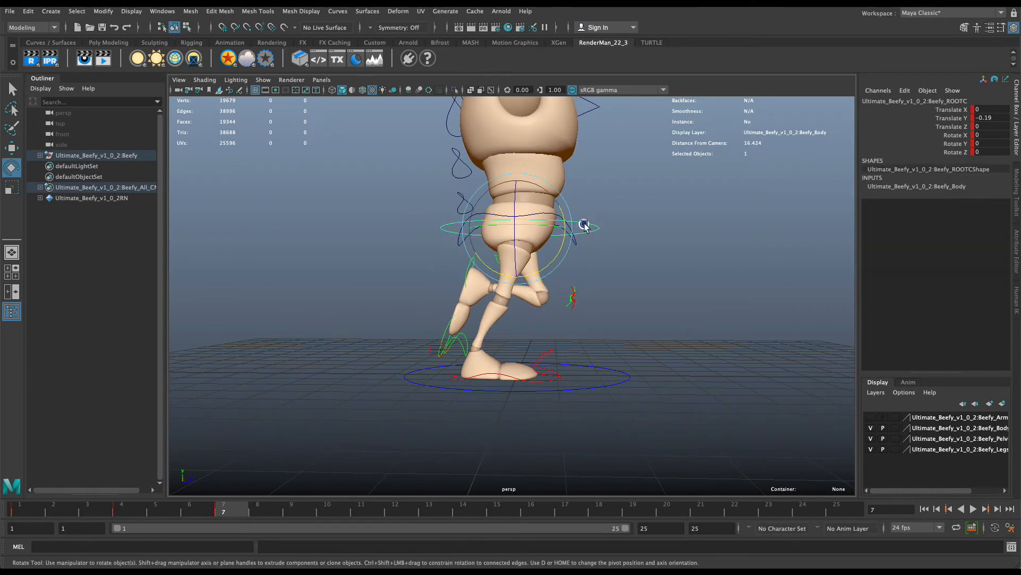
{"action": "key", "text": "w"}
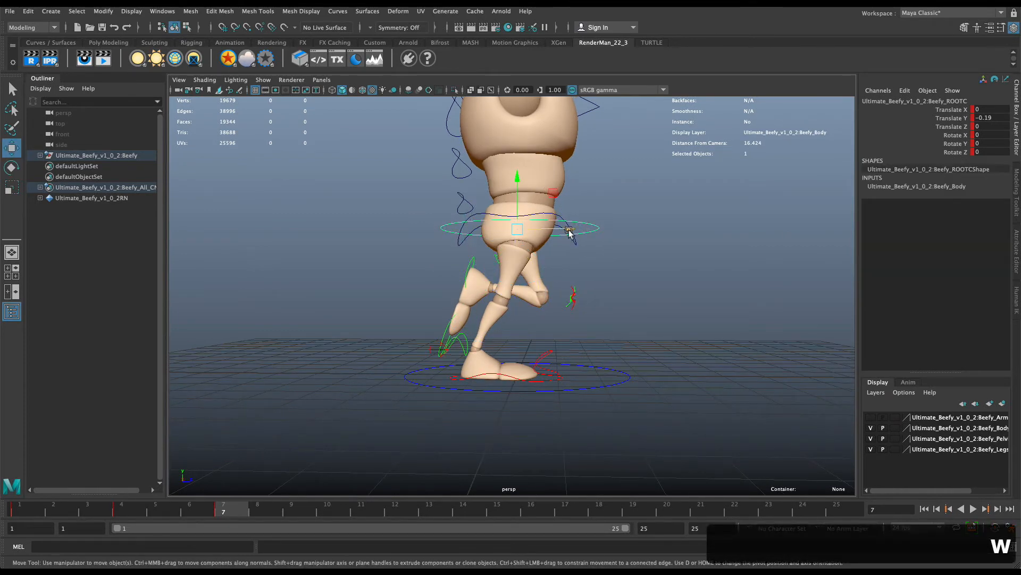
{"action": "left_click_drag", "start_coordinate": [566, 231], "coordinate": [563, 228]}
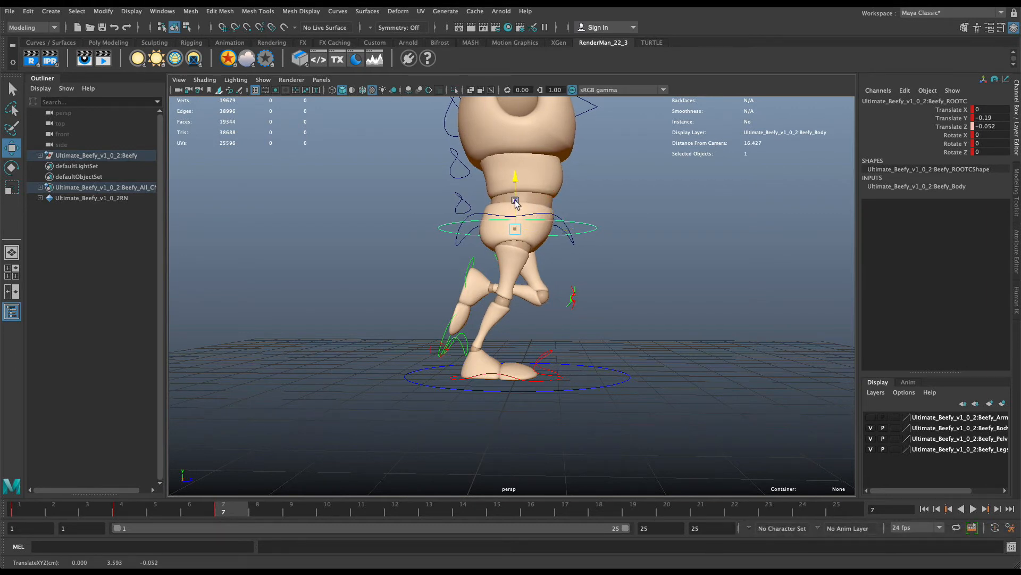
{"action": "left_click_drag", "start_coordinate": [516, 202], "coordinate": [556, 234]}
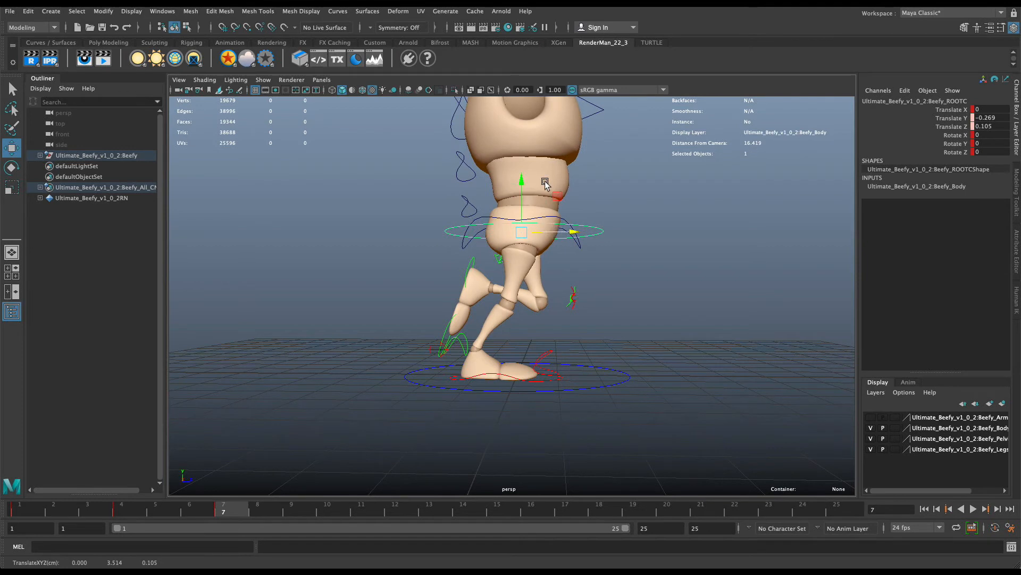
{"action": "key", "text": "e"}
{"action": "left_click_drag", "start_coordinate": [568, 214], "coordinate": [571, 235]}
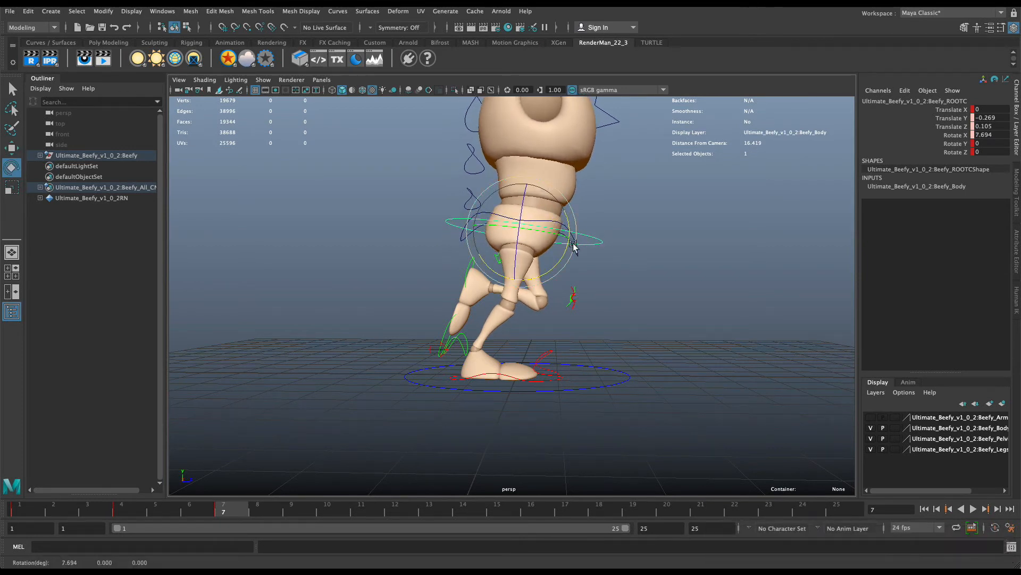
{"action": "key", "text": "s"}
{"action": "left_click_drag", "start_coordinate": [227, 514], "coordinate": [162, 511]}
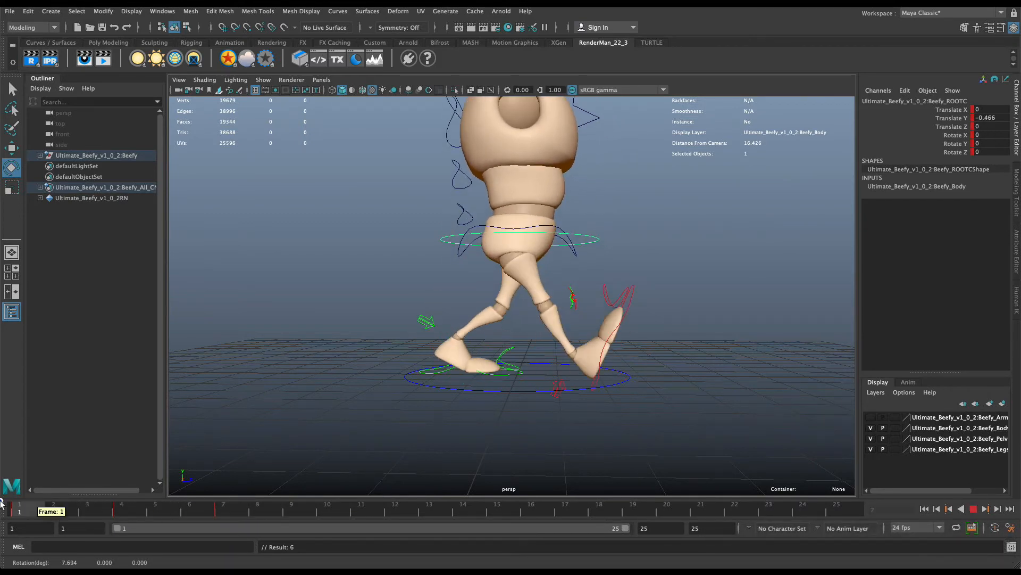
{"action": "left_click_drag", "start_coordinate": [2, 502], "coordinate": [291, 505]}
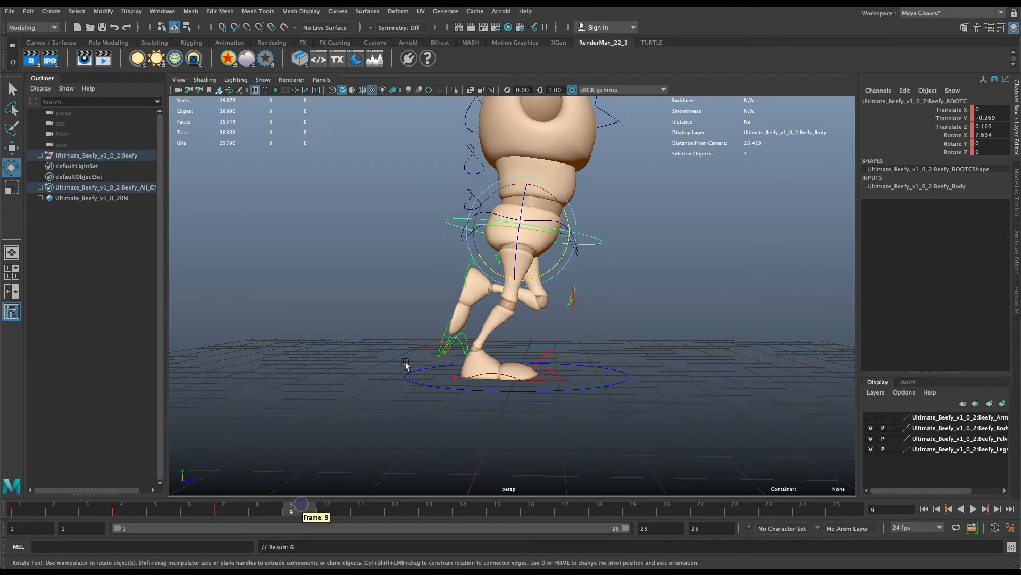
- Go to frame 10 and check the up pose against the walk cycle chart
{"action": "left_click_drag", "start_coordinate": [239, 510], "coordinate": [320, 507]}
{"action": "key", "text": "super+Tab"}
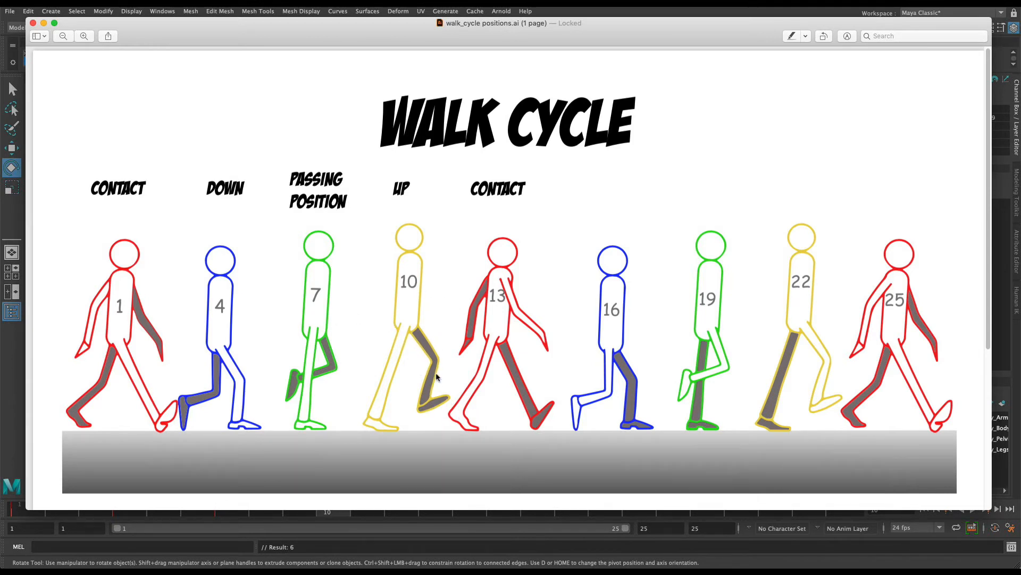
{"action": "key", "text": "super+Tab"}
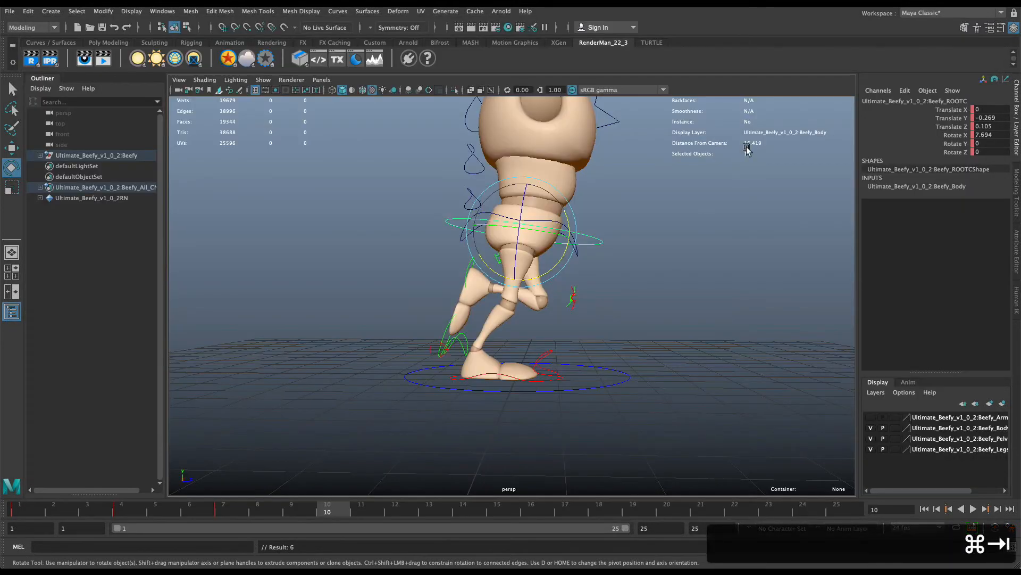
{"action": "key", "text": "super+Tab"}
{"action": "key", "text": "super+Tab"}
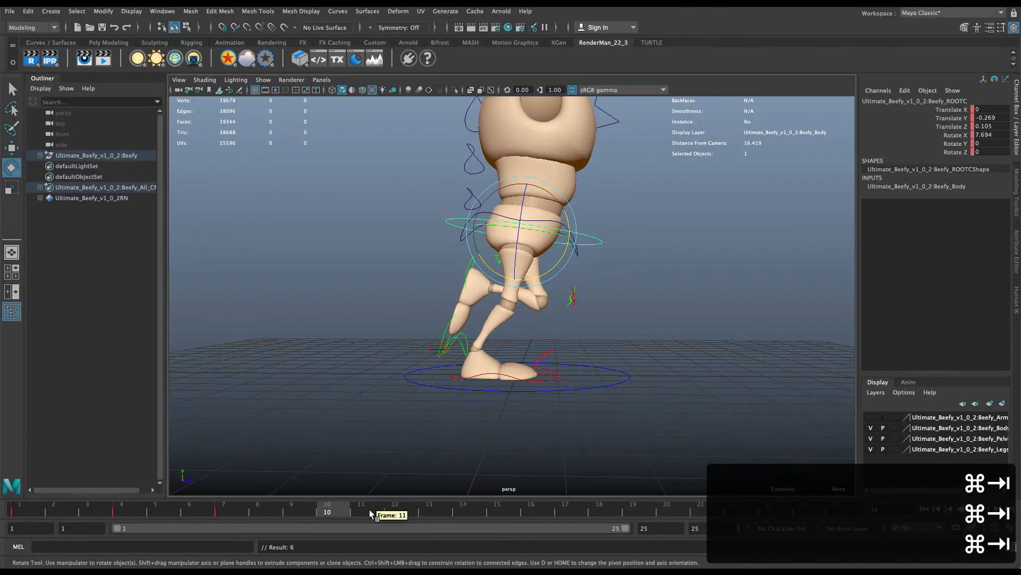
- Pose the left foot IK control at about 0.483 Translate Y, 1.143 Translate Z and -31.274 Rotate X, and keyframe it at frame 10
{"action": "left_click", "coordinate": [444, 335]}
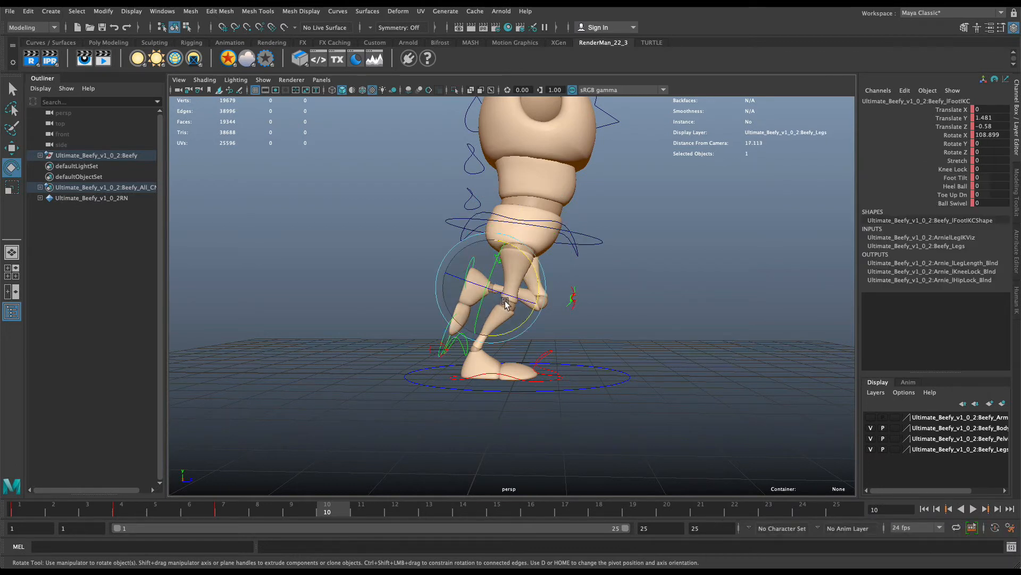
{"action": "key", "text": "w"}
{"action": "left_click_drag", "start_coordinate": [524, 314], "coordinate": [526, 323]}
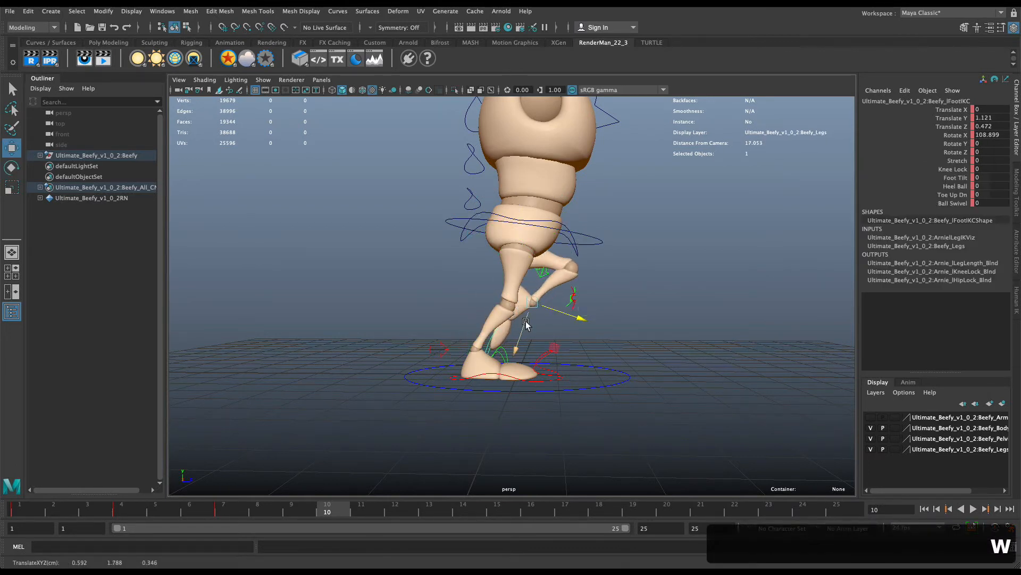
{"action": "key", "text": "e"}
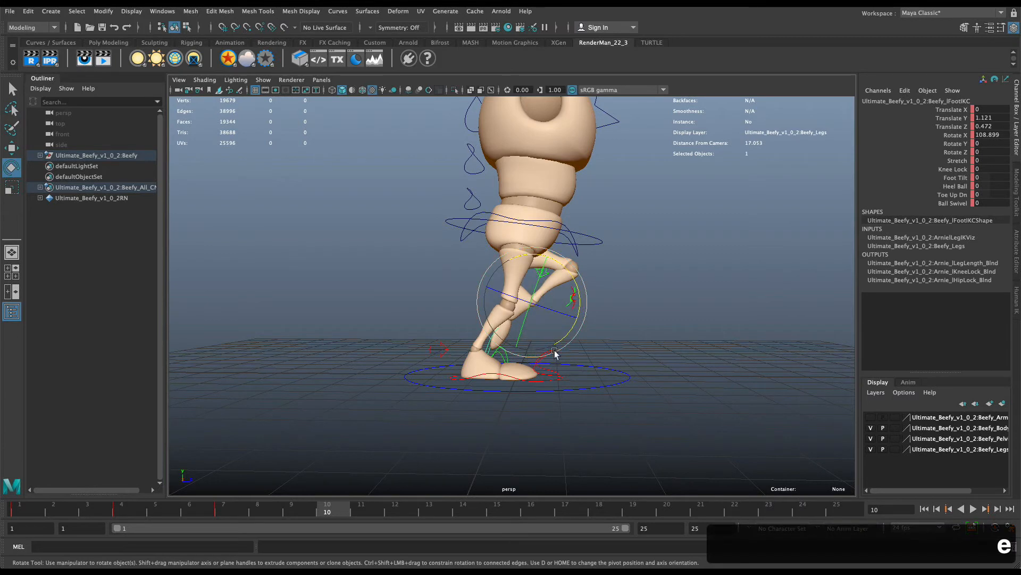
{"action": "left_click_drag", "start_coordinate": [555, 354], "coordinate": [580, 226]}
{"action": "key", "text": "w"}
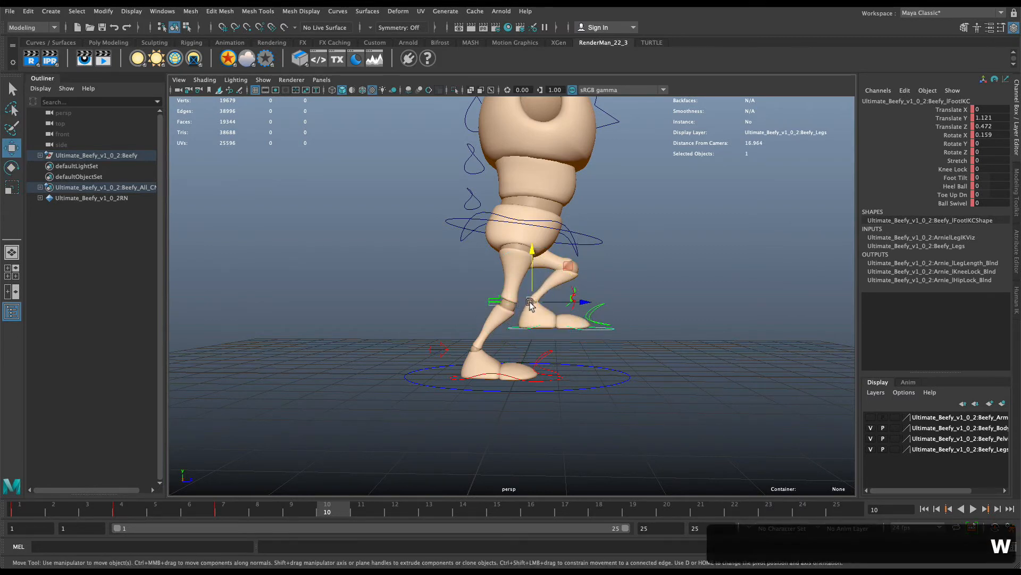
{"action": "left_click_drag", "start_coordinate": [560, 301], "coordinate": [589, 300]}
{"action": "left_click_drag", "start_coordinate": [558, 268], "coordinate": [577, 286]}
{"action": "key", "text": "e"}
- Compare with the chart, raise the root control to about -0.093 Translate Y and 0.128 Translate Z, and keyframe it at frame 10
{"action": "key", "text": "super+Tab"}
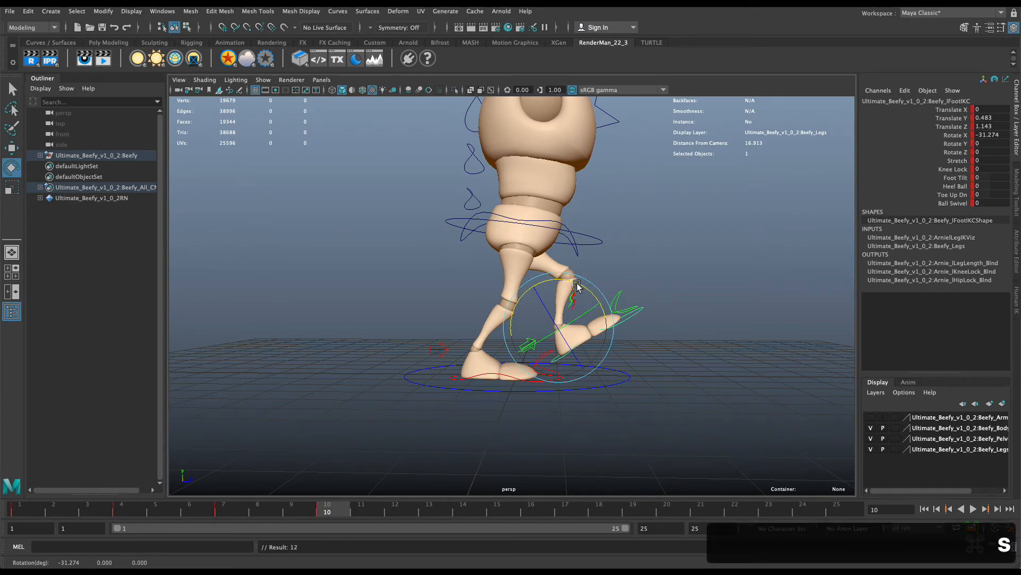
{"action": "key", "text": "super+Tab"}
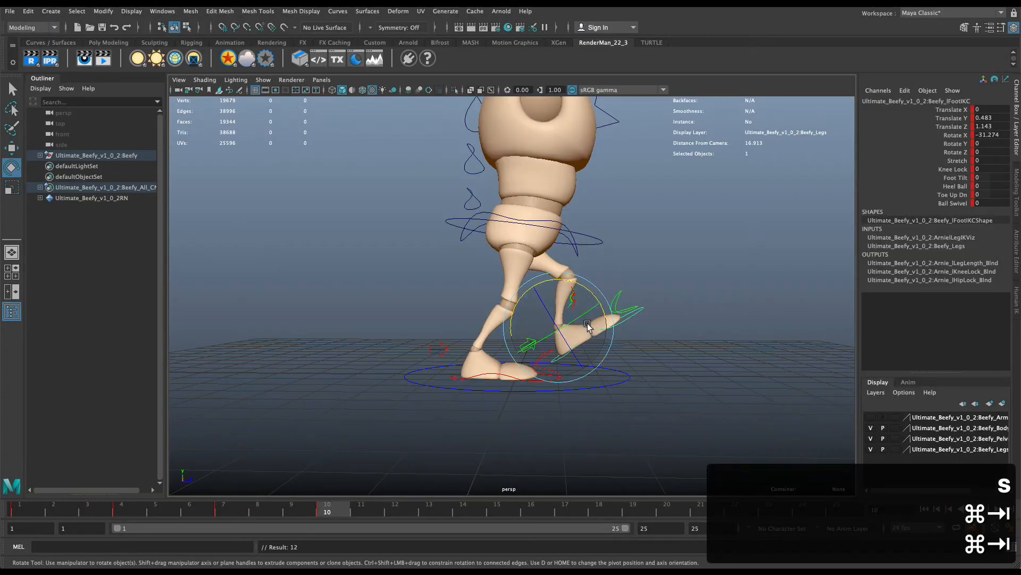
{"action": "key", "text": "super+Tab"}
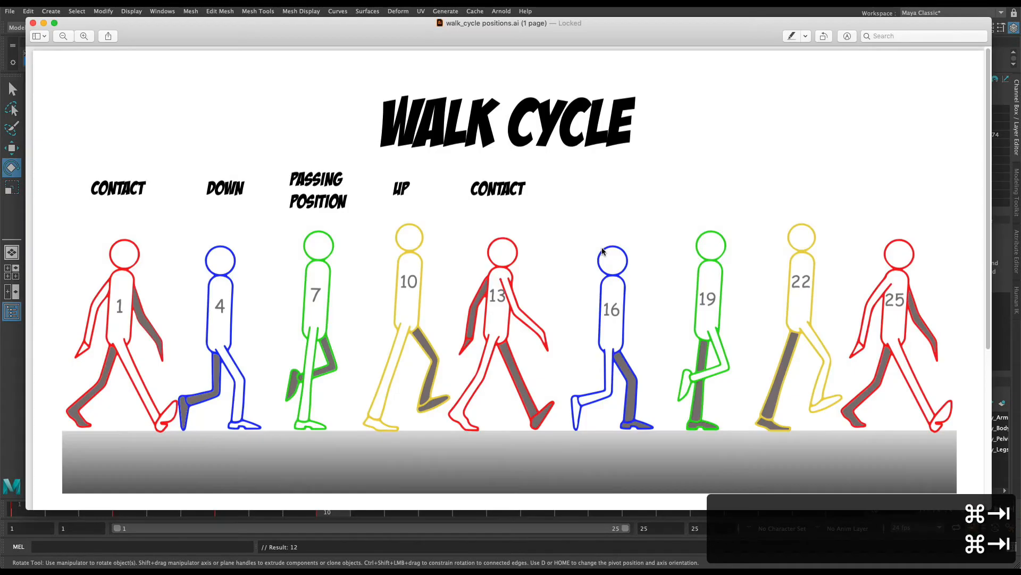
{"action": "key", "text": "super+Tab"}
{"action": "left_click", "coordinate": [587, 231]}
{"action": "left_click", "coordinate": [584, 236]}
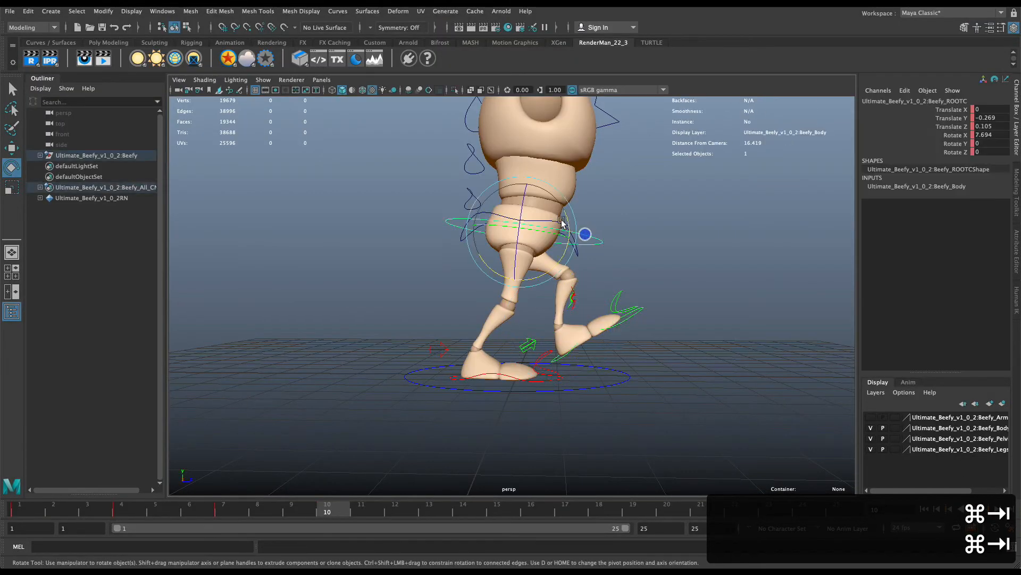
{"action": "key", "text": "w"}
{"action": "left_click_drag", "start_coordinate": [523, 224], "coordinate": [525, 202]}
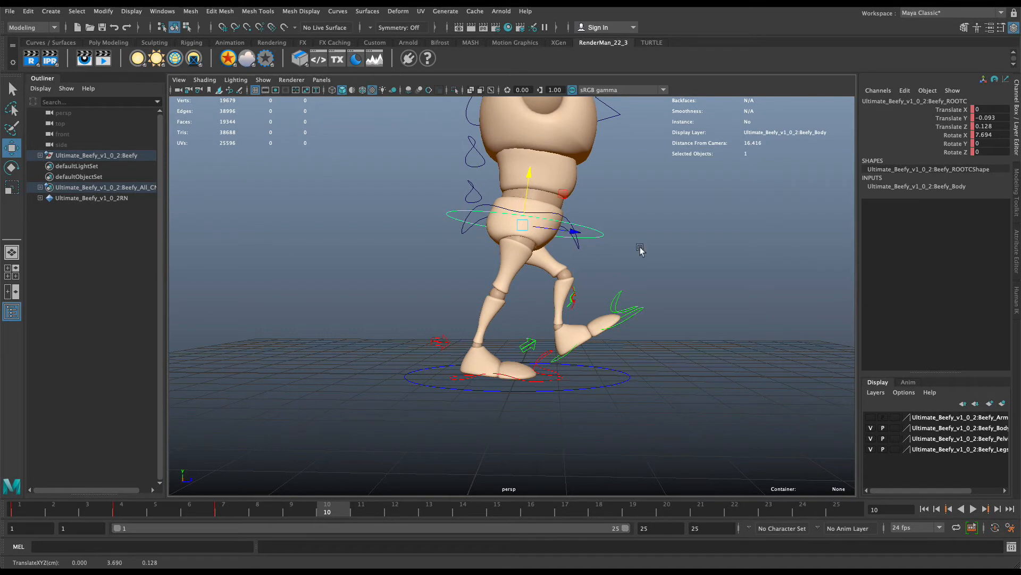
{"action": "key", "text": "s"}
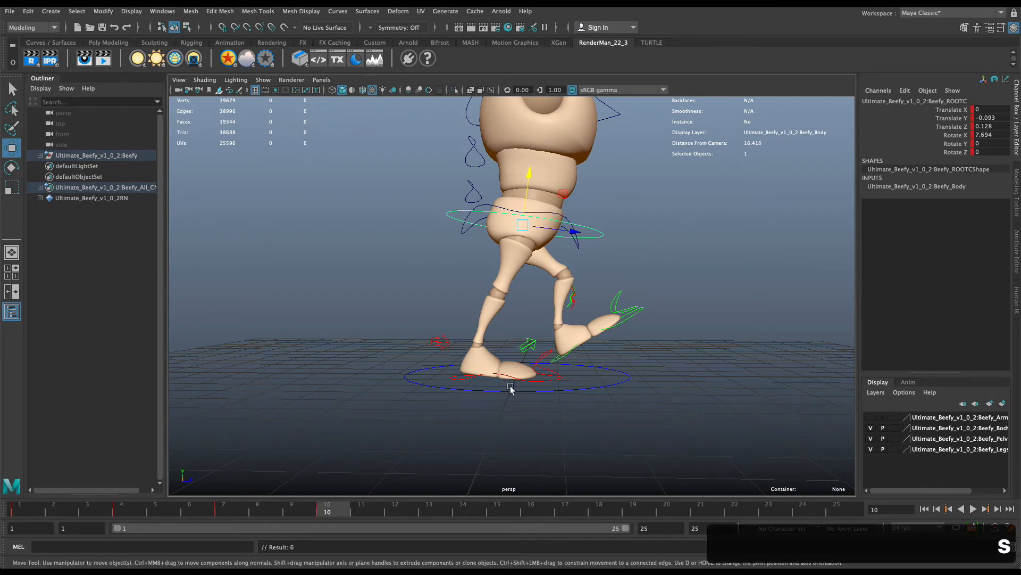
- Set the right foot IK control's Heel Ball to 3, slide it to about 1.366 Translate Z, and keyframe it at frame 10
{"action": "left_click", "coordinate": [534, 383]}
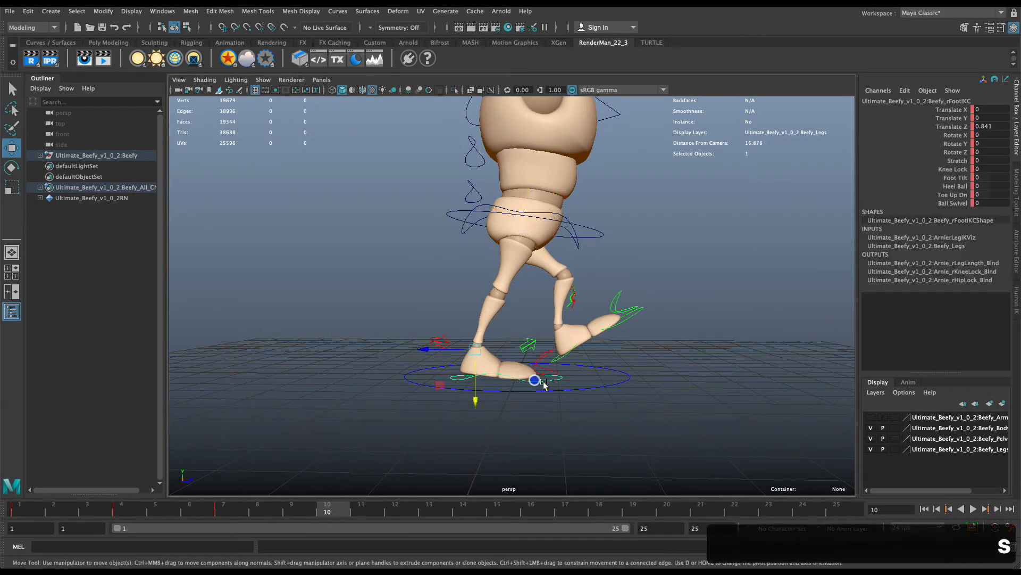
{"action": "double_click", "coordinate": [986, 184]}
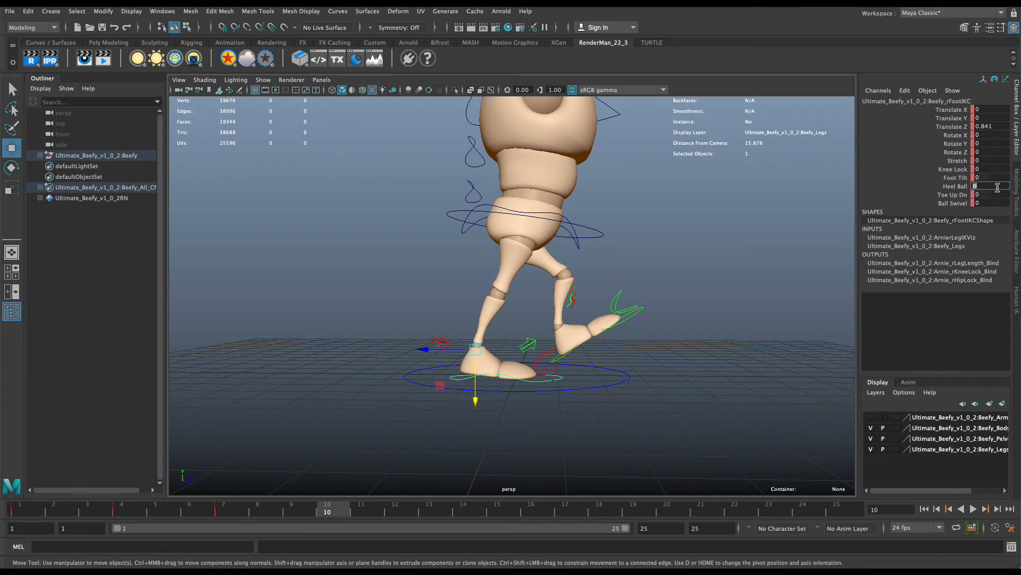
{"action": "type", "text": "3"}
{"action": "key", "text": "Return"}
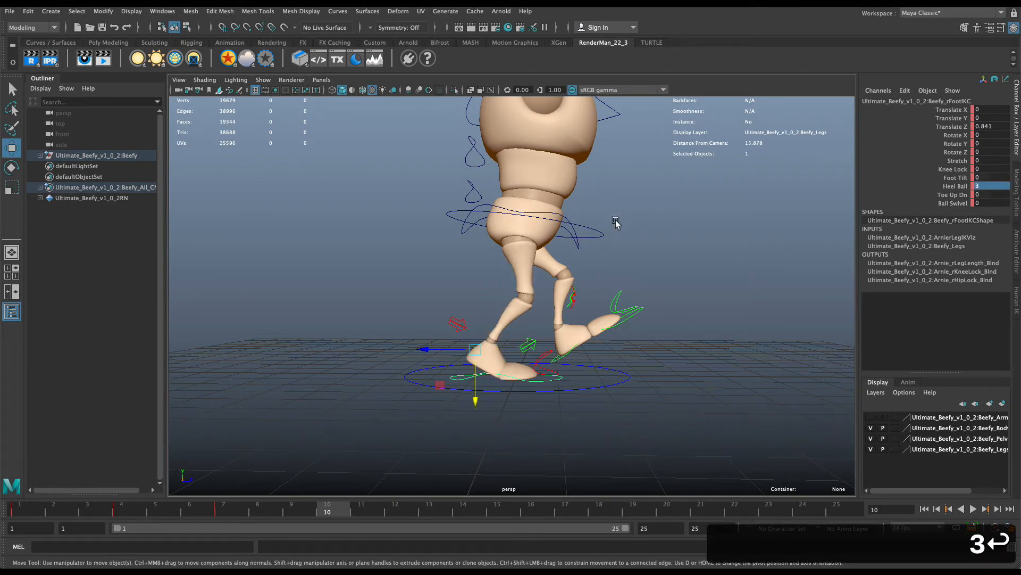
{"action": "key", "text": "s"}
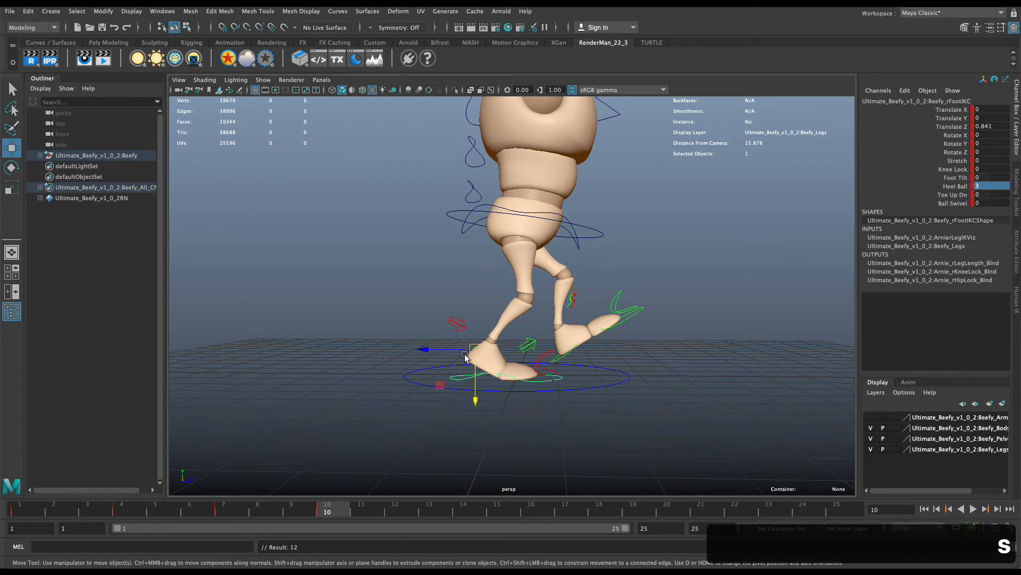
{"action": "left_click_drag", "start_coordinate": [465, 357], "coordinate": [437, 354]}
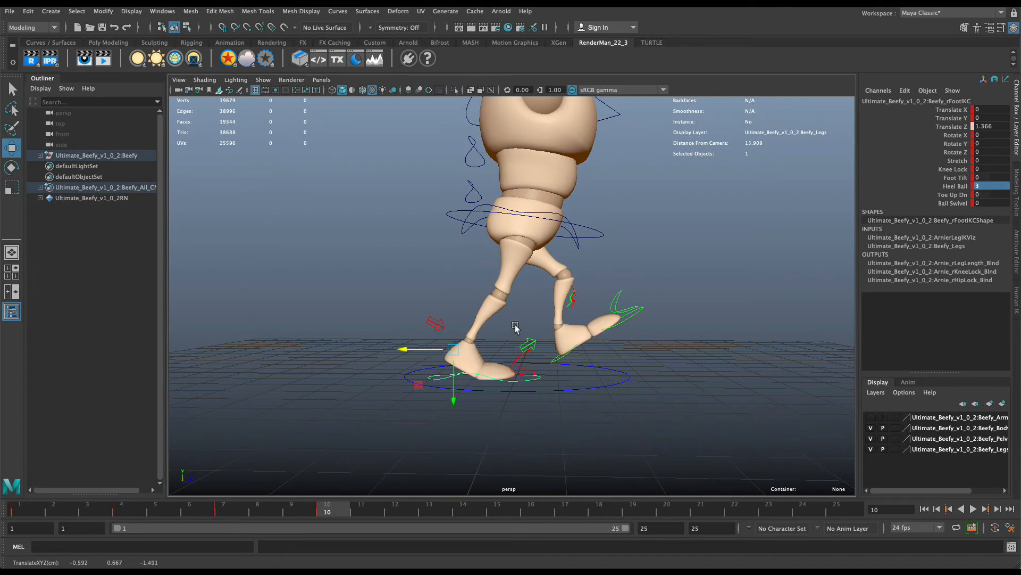
{"action": "key", "text": "s"}
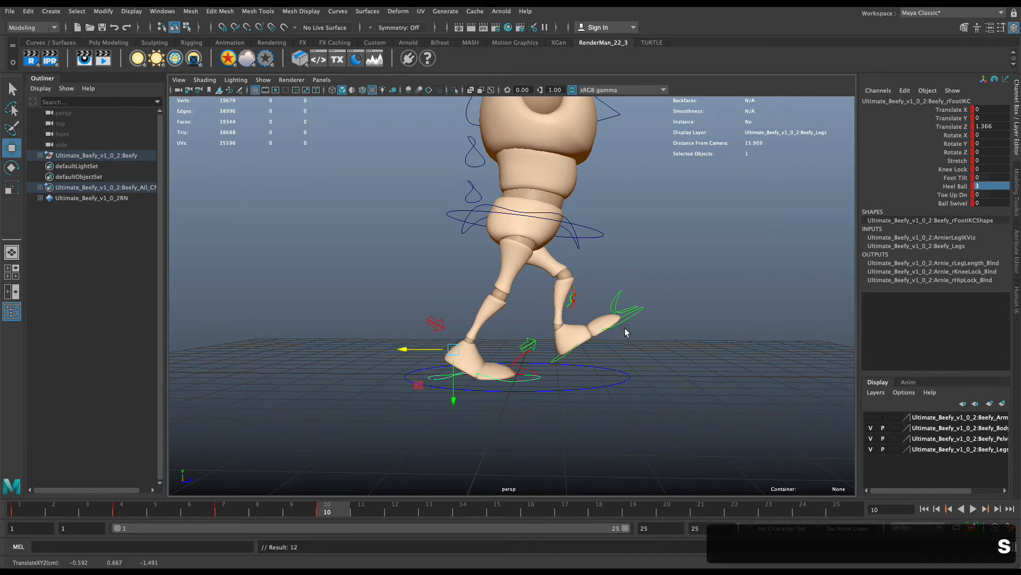
- Nudge the left foot IK control to about 0.529 Translate Y and 1.116 Translate Z, then keyframe it and the root control at frame 10
{"action": "key", "text": "super+Tab"}
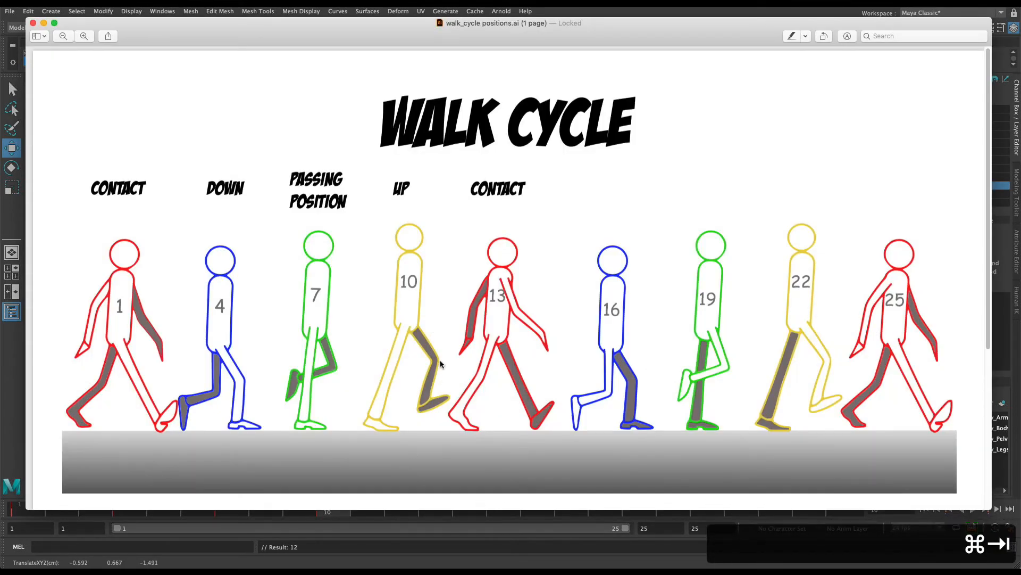
{"action": "key", "text": "super+Tab"}
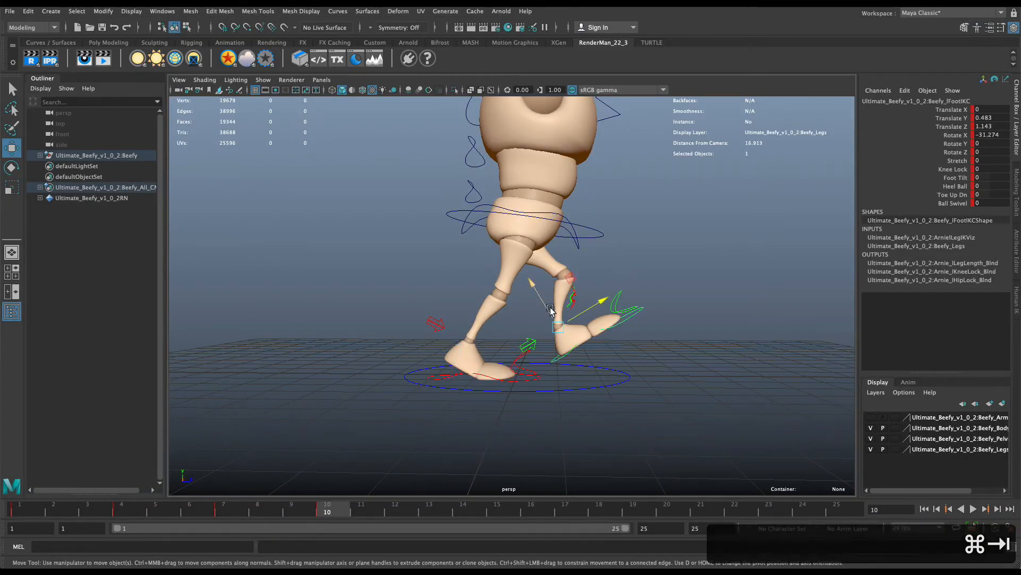
{"action": "left_click", "coordinate": [548, 308]}
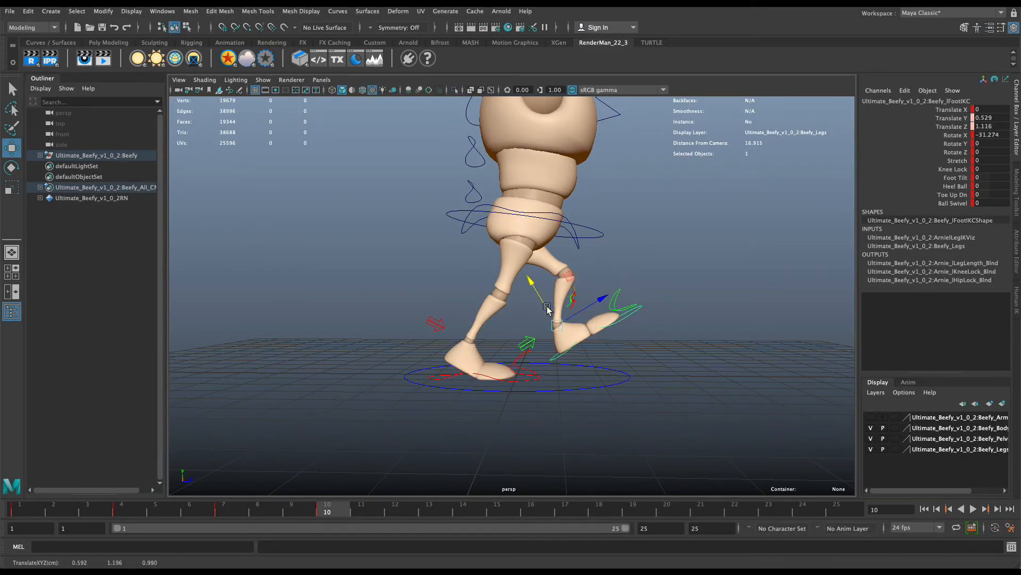
{"action": "key", "text": "super+Tab"}
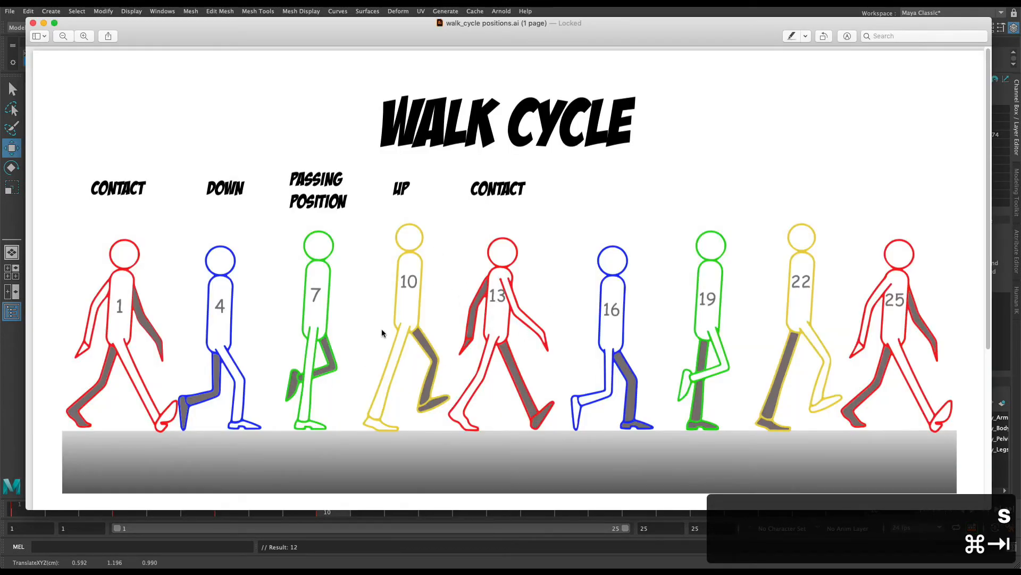
{"action": "key", "text": "super+Tab"}
{"action": "left_click", "coordinate": [594, 228]}
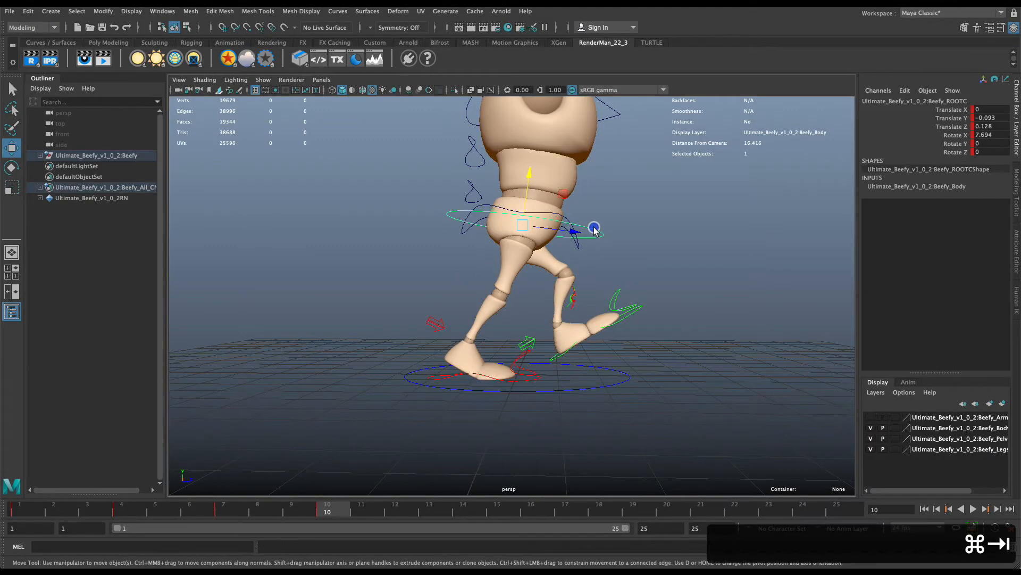
{"action": "key", "text": "s"}
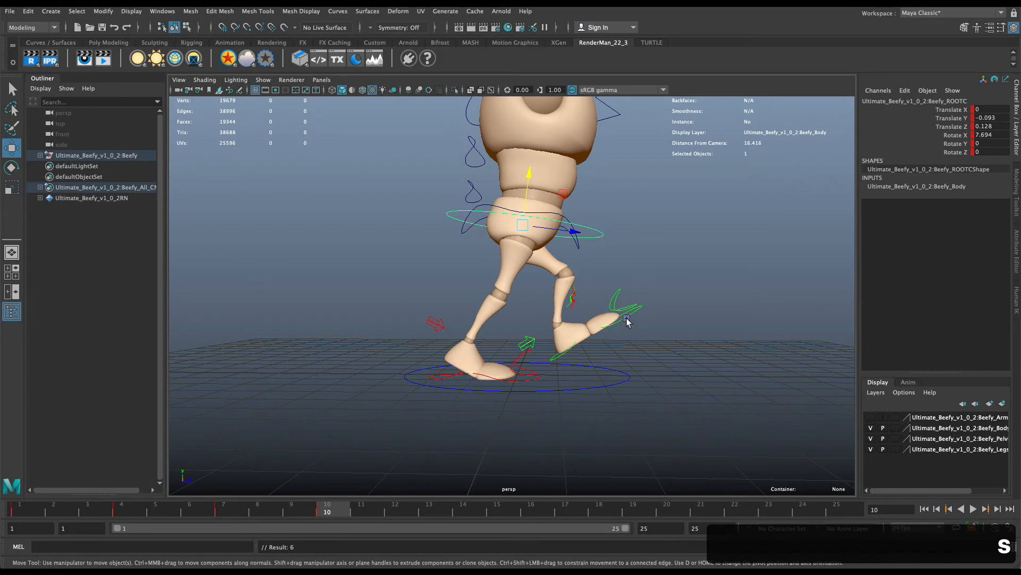
- Check that the left and right foot IK controls are keyed at frame 10
{"action": "left_click", "coordinate": [627, 318]}
{"action": "left_click_drag", "start_coordinate": [684, 455], "coordinate": [378, 95]}
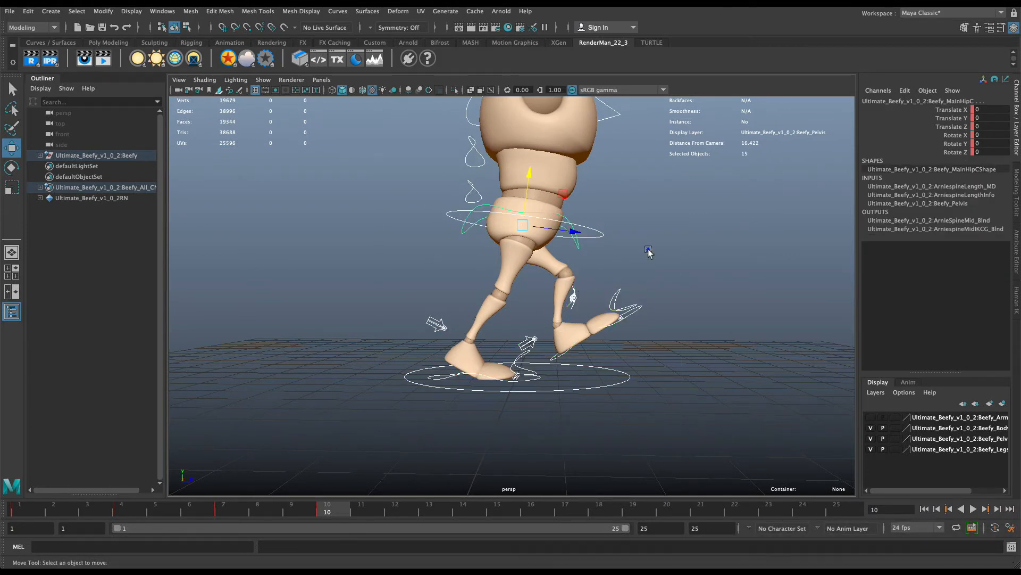
{"action": "left_click", "coordinate": [532, 354]}
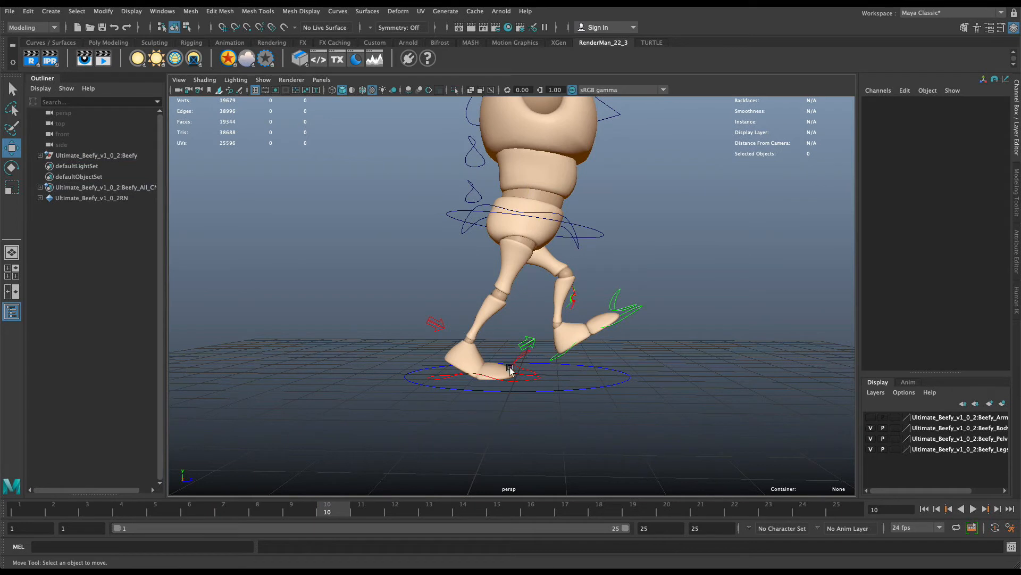
{"action": "left_click", "coordinate": [621, 319]}
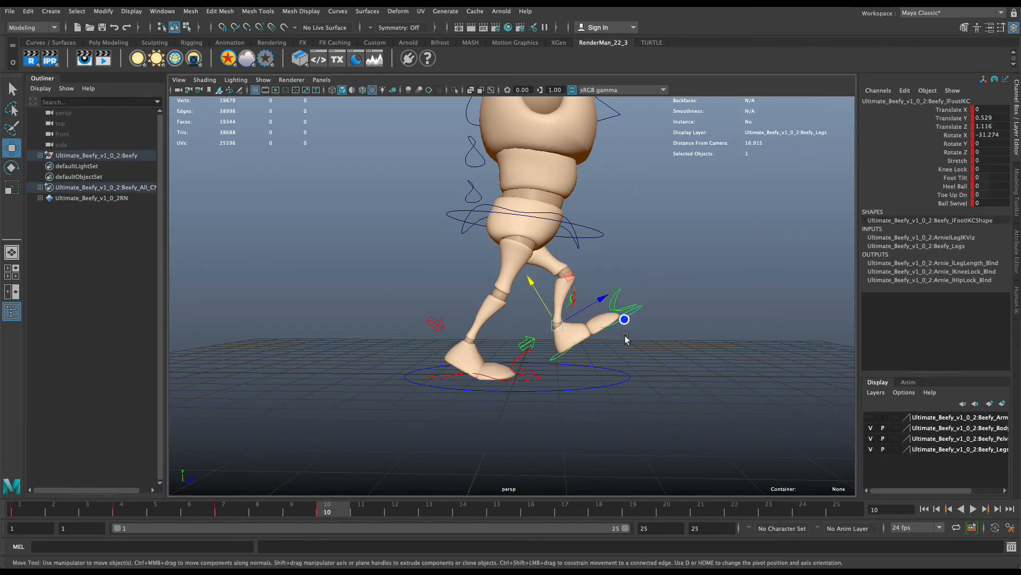
{"action": "left_click", "coordinate": [447, 380]}
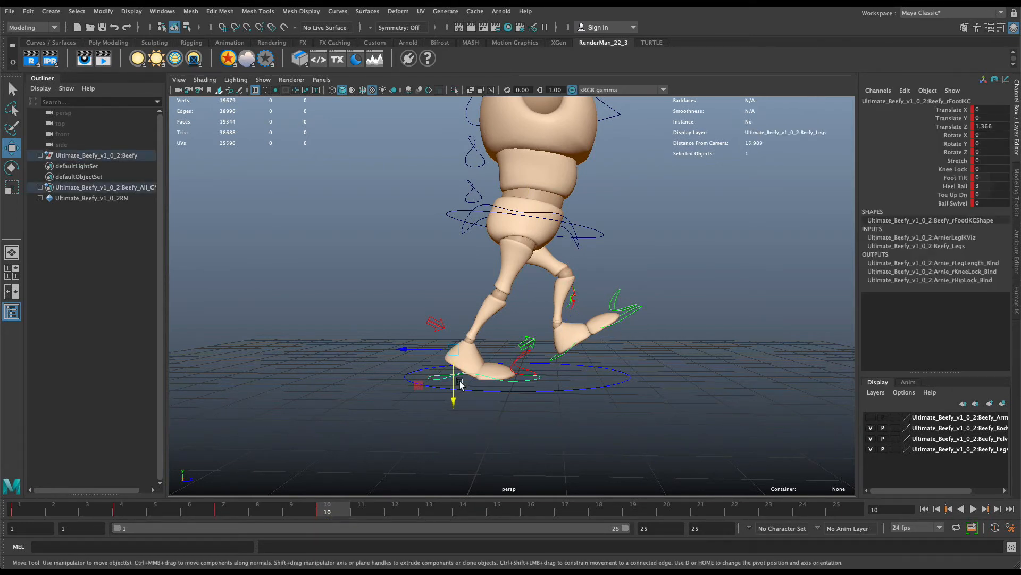
{"action": "left_click_drag", "start_coordinate": [641, 440], "coordinate": [393, 95]}
{"action": "left_click", "coordinate": [502, 471]}
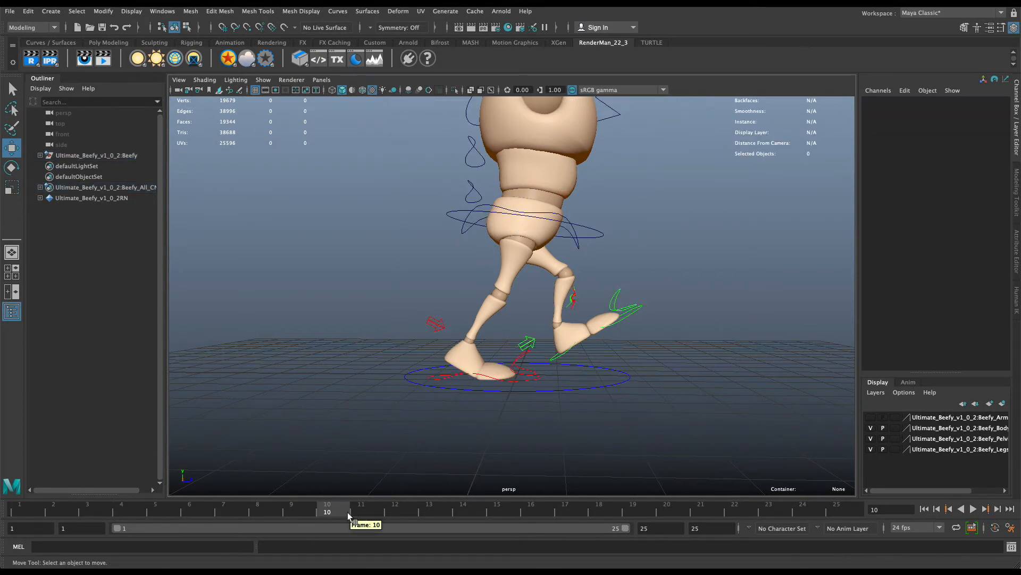
{"action": "left_click", "coordinate": [534, 381]}
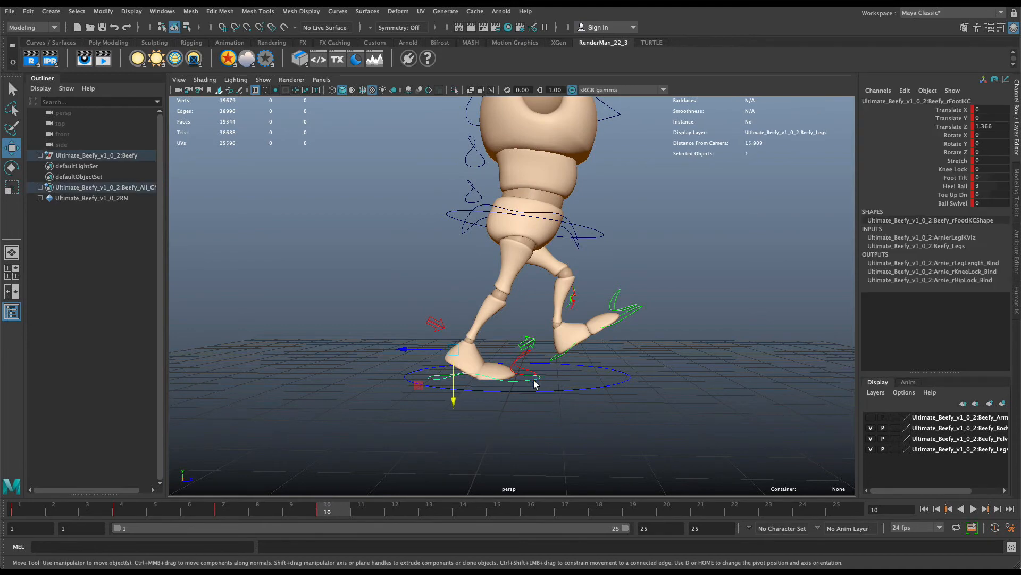
- Play back and scrub the keyed poses, then return to frame 1 and select the whole 25-frame timeline range
{"action": "key", "text": "alt+v"}
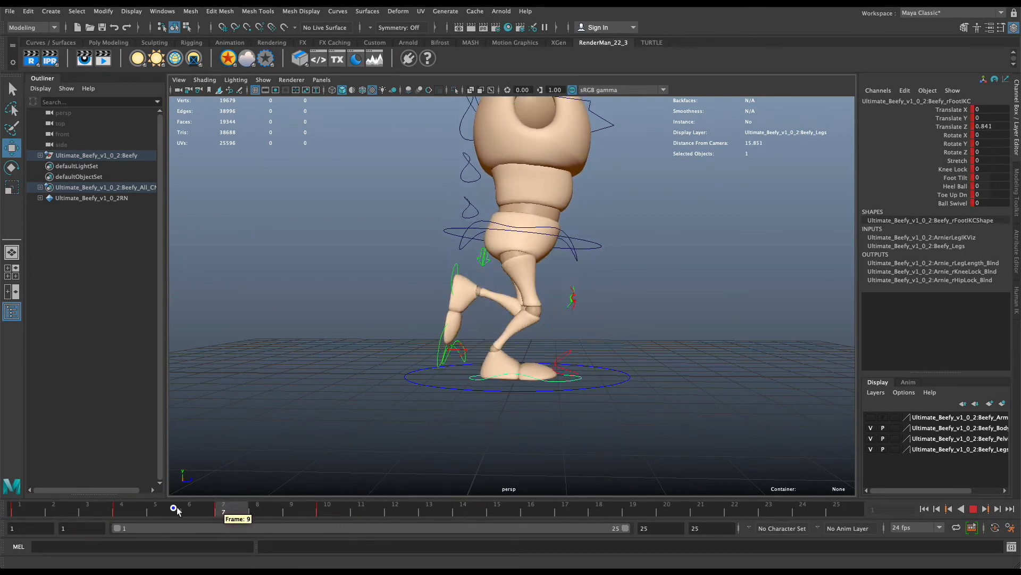
{"action": "left_click", "coordinate": [432, 508]}
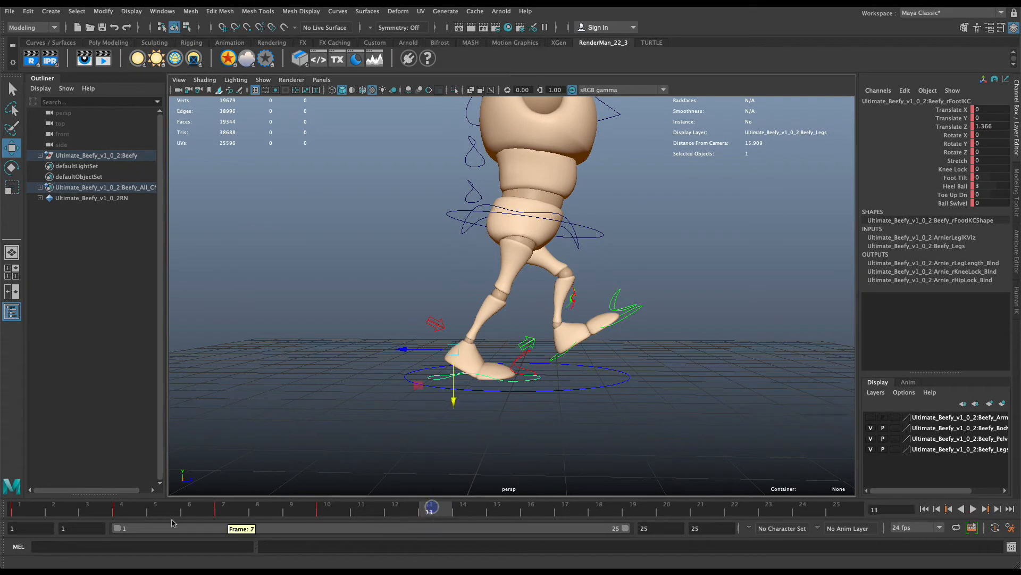
{"action": "left_click", "coordinate": [39, 515]}
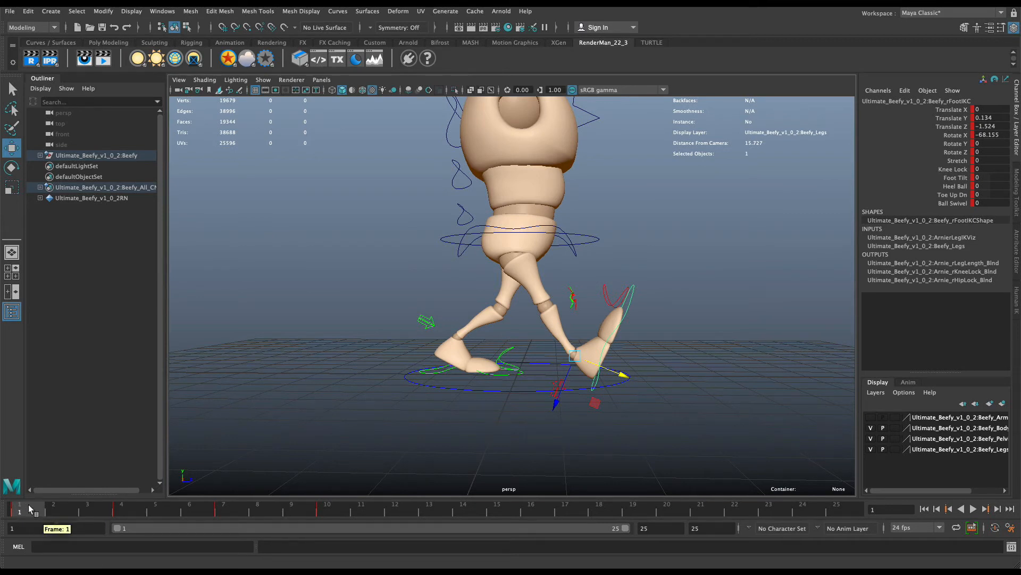
{"action": "double_click", "coordinate": [35, 513]}
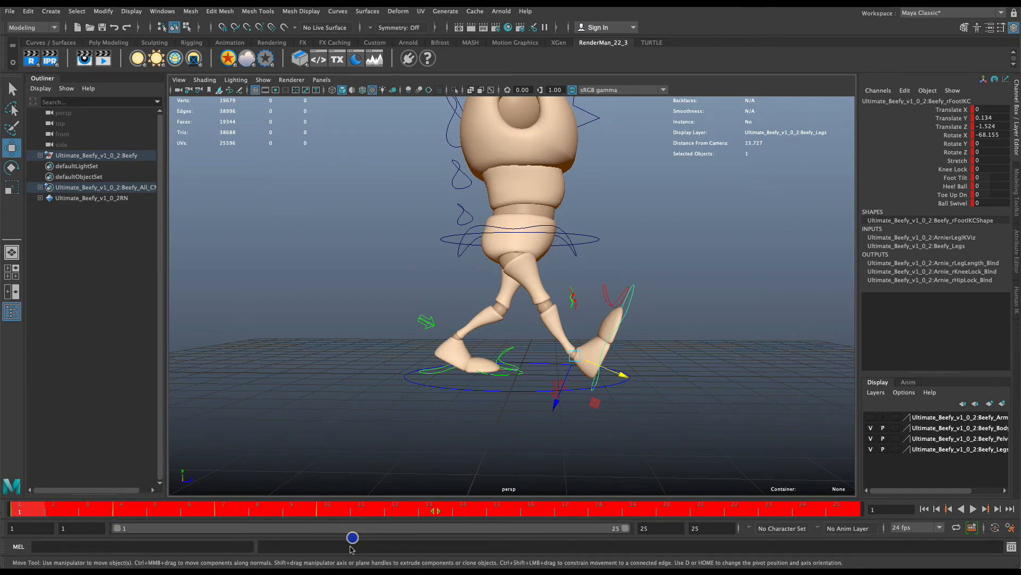
- Copy the frame 1 pose of both foot IK controls and the root control to frame 25 and keyframe it
{"action": "left_click", "coordinate": [392, 442]}
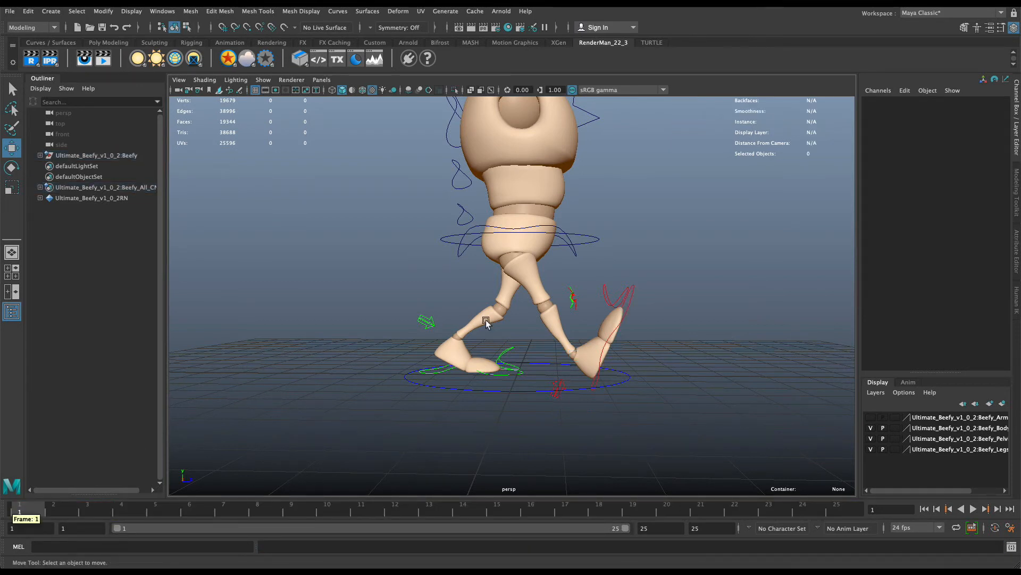
{"action": "left_click", "coordinate": [597, 378]}
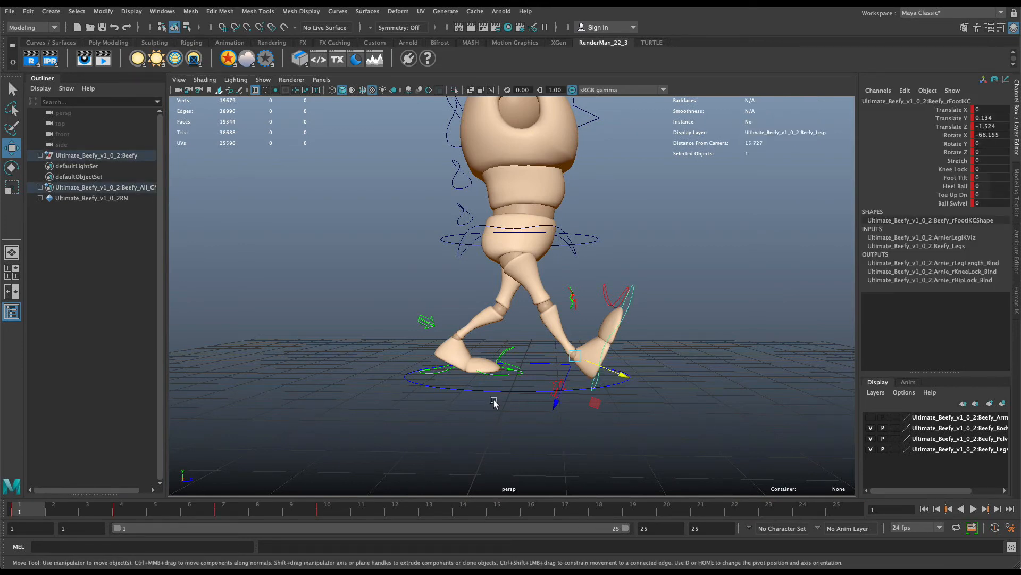
{"action": "left_click", "coordinate": [503, 383], "text": "shift"}
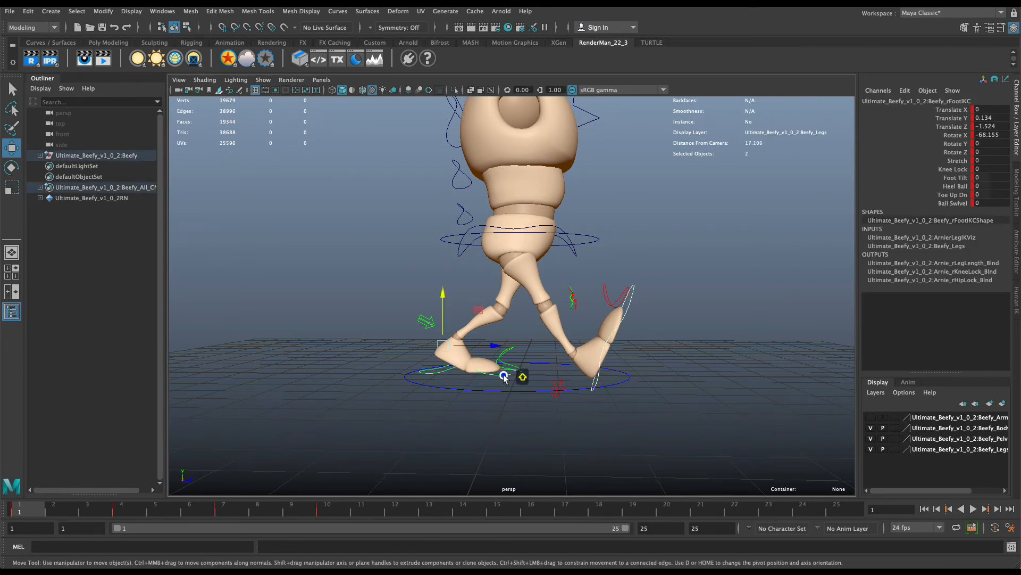
{"action": "left_click", "coordinate": [601, 243], "text": "shift"}
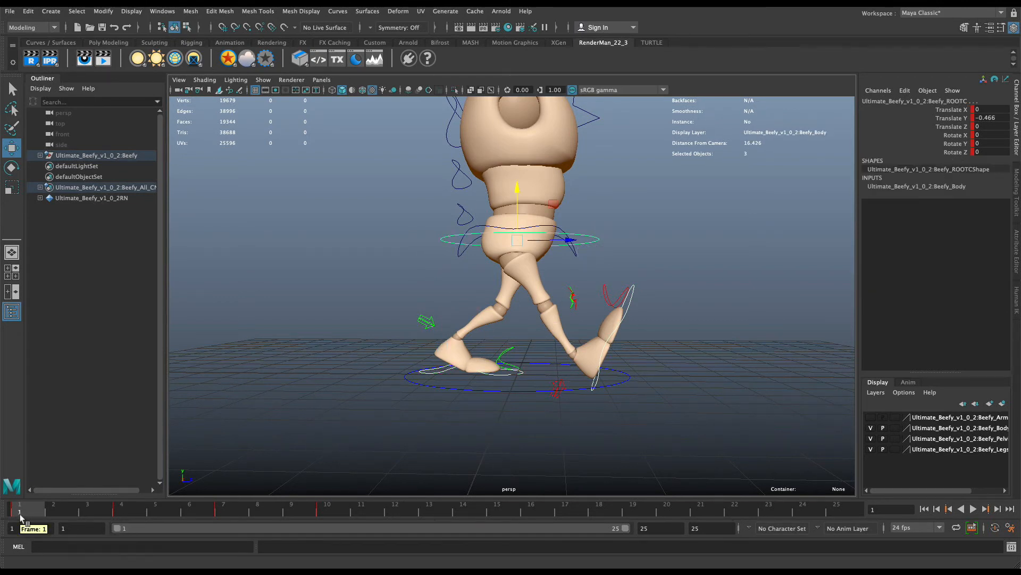
{"action": "key", "text": "alt+v"}
{"action": "left_click_drag", "start_coordinate": [539, 521], "coordinate": [912, 527]}
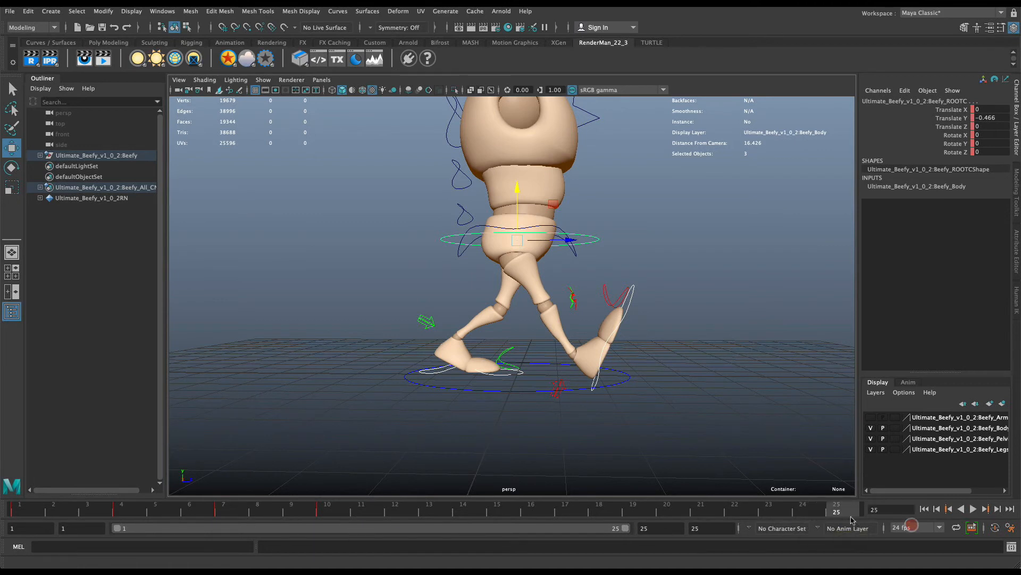
{"action": "key", "text": "s"}
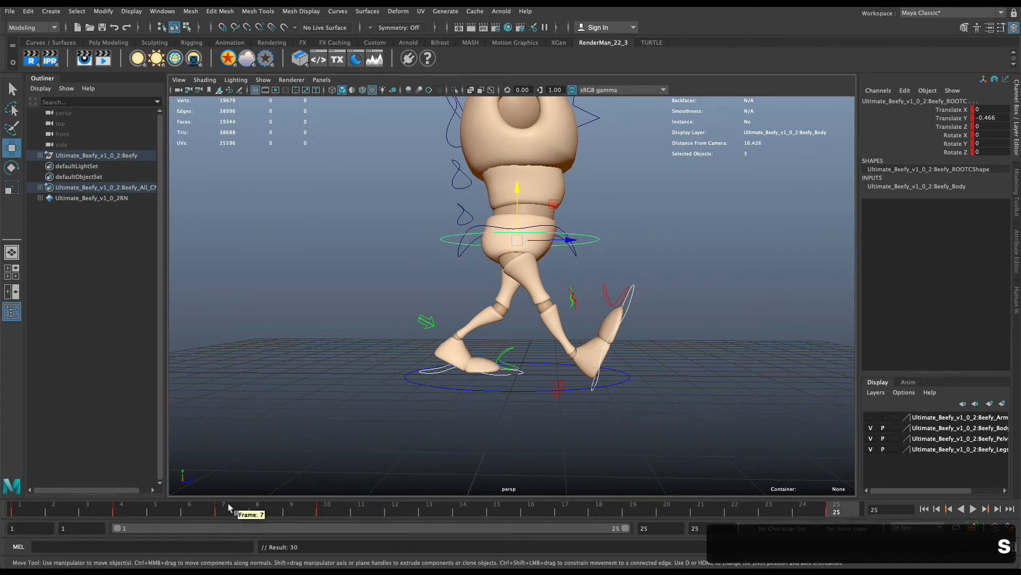
- Compare the poses at frames 1, 25 and 13 on the timeline
{"action": "left_click", "coordinate": [27, 513]}
{"action": "left_click", "coordinate": [858, 514]}
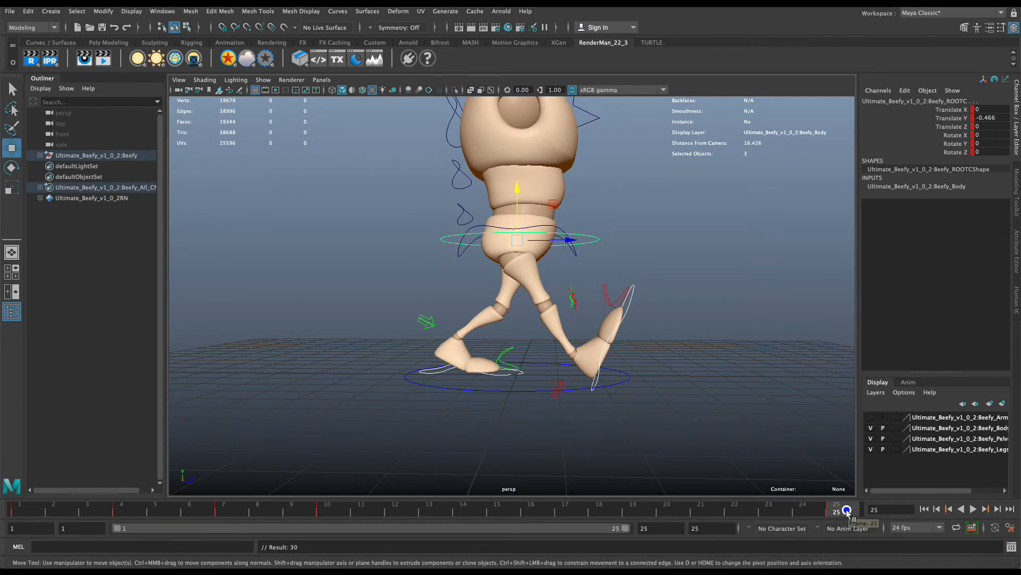
{"action": "left_click", "coordinate": [429, 512]}
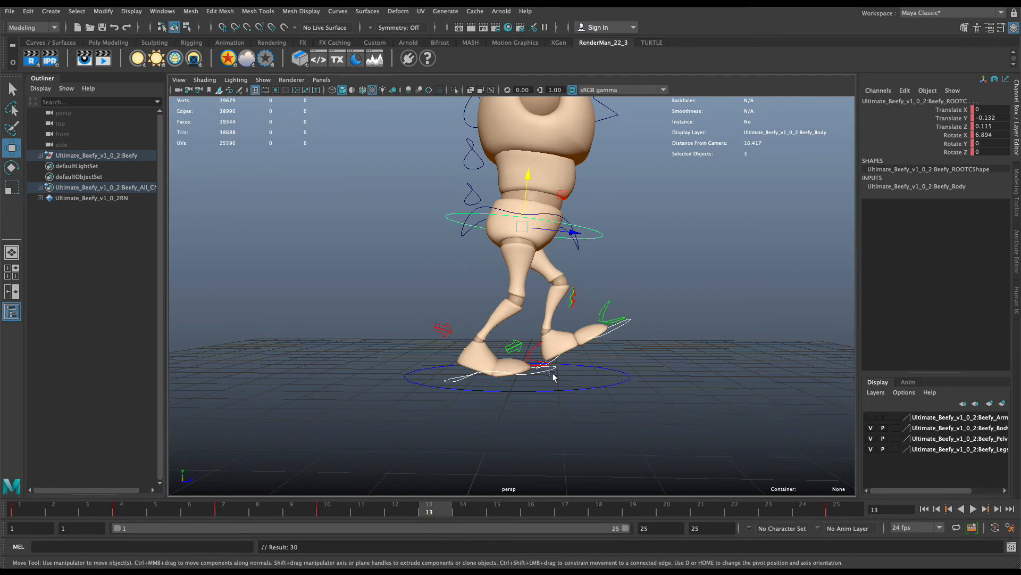
{"action": "left_click", "coordinate": [19, 511]}
{"action": "left_click", "coordinate": [432, 511]}
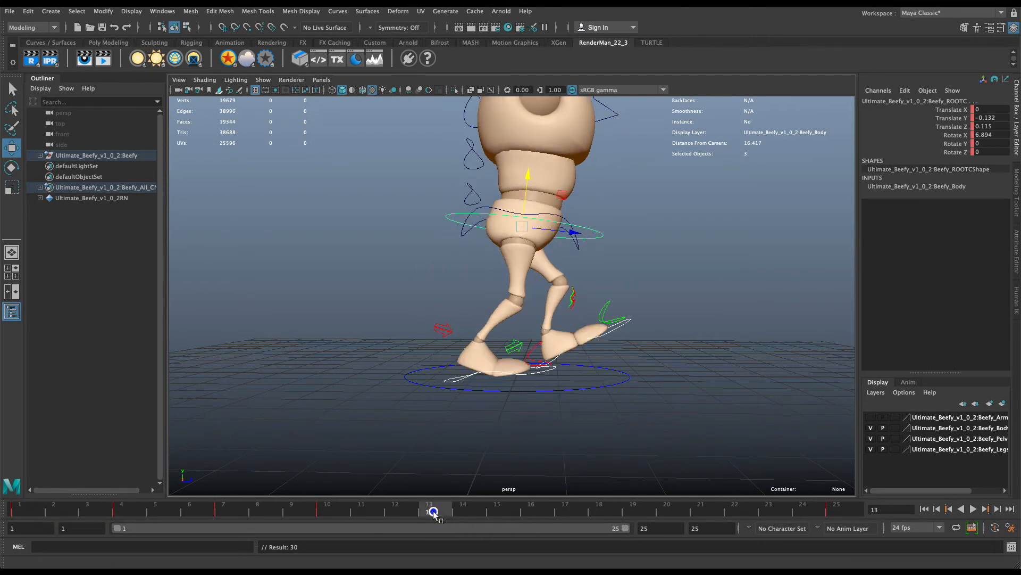
{"action": "left_click", "coordinate": [19, 511]}
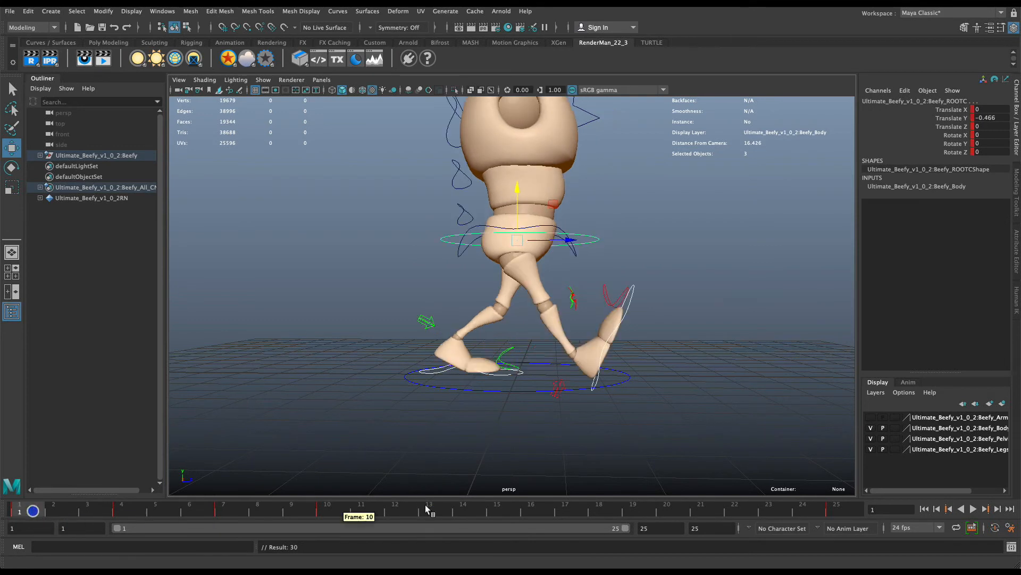
- Select only the root control, copy its frame 1 pose to frame 13 and keyframe it
{"action": "left_click_drag", "start_coordinate": [619, 168], "coordinate": [585, 260]}
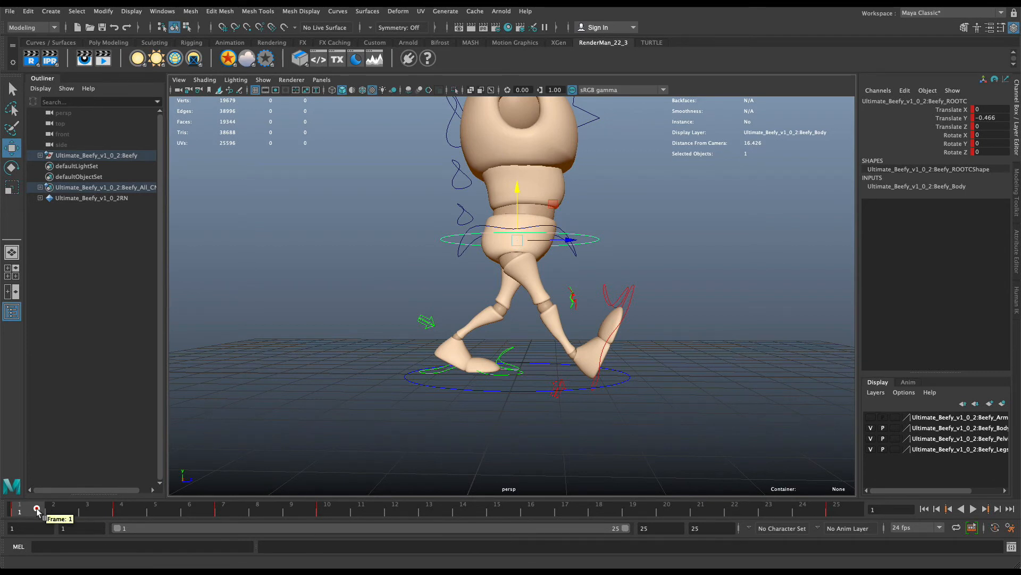
{"action": "middle_click_drag", "start_coordinate": [35, 507], "coordinate": [435, 505]}
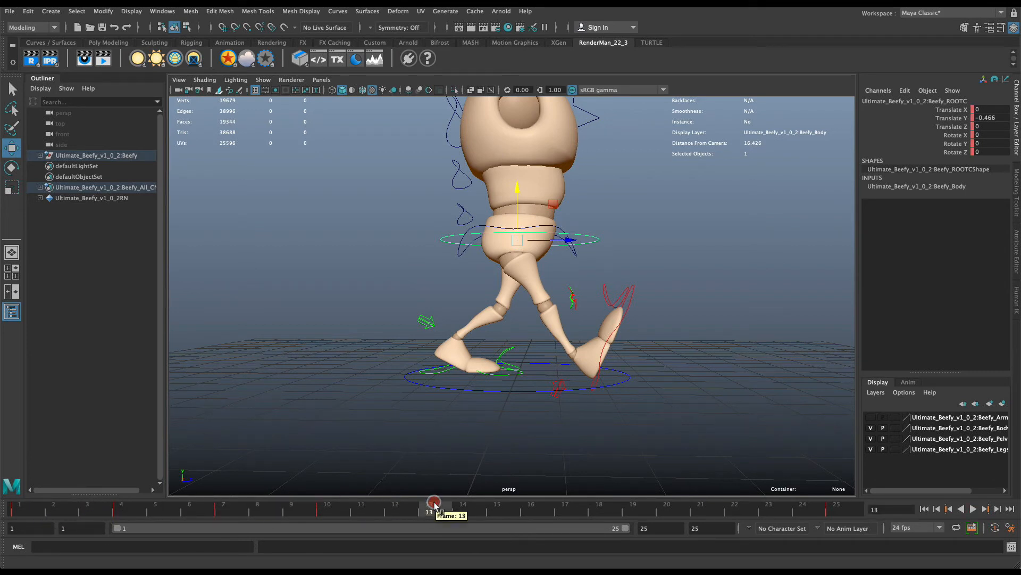
{"action": "key", "text": "s"}
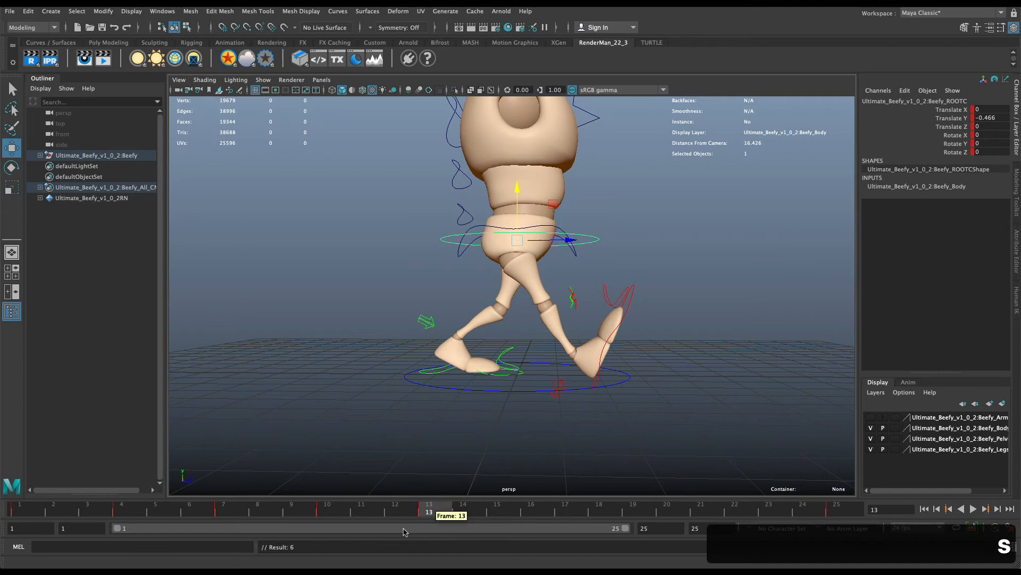
- Copy the root control's frame 4 pose to frame 16, keyframe it, and check it against the walk cycle reference image
{"action": "left_click", "coordinate": [133, 511]}
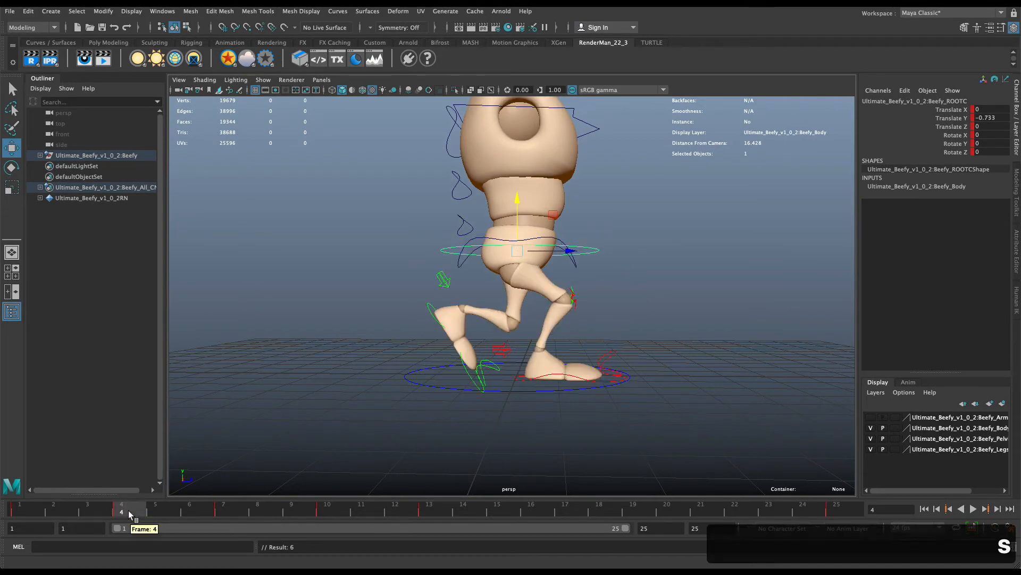
{"action": "middle_click_drag", "start_coordinate": [136, 518], "coordinate": [547, 508]}
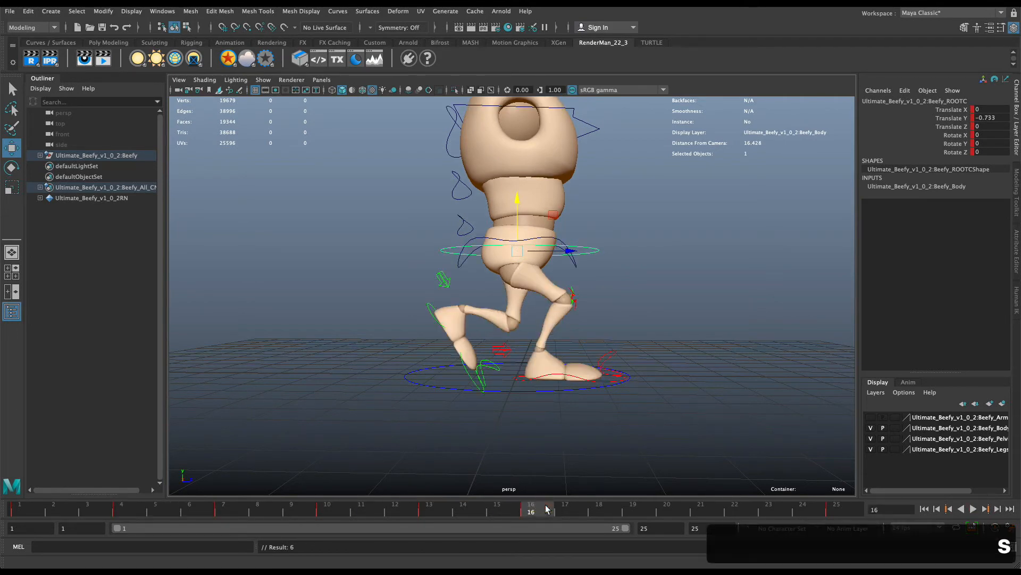
{"action": "key", "text": "super+Tab"}
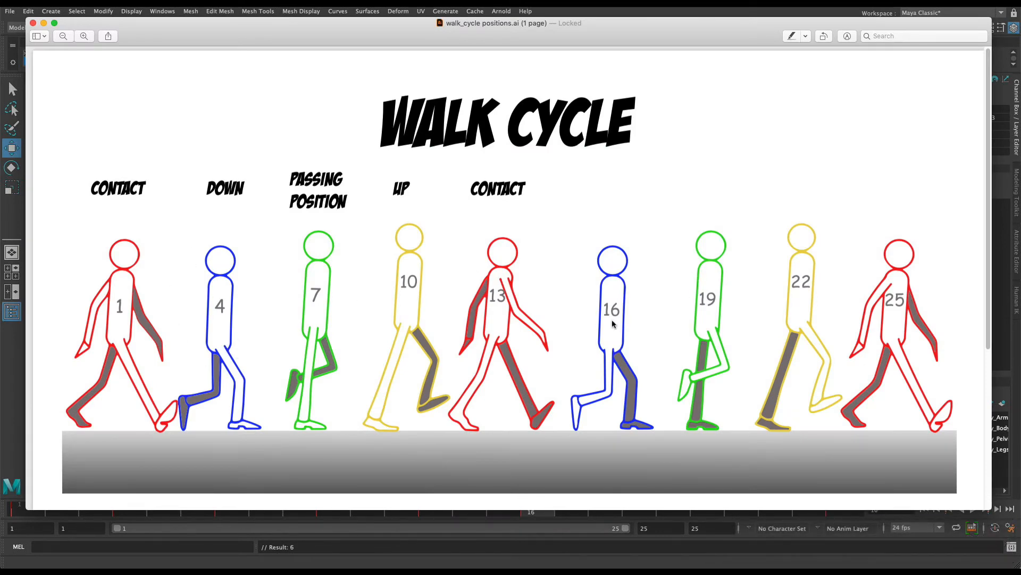
{"action": "key", "text": "super+Tab"}
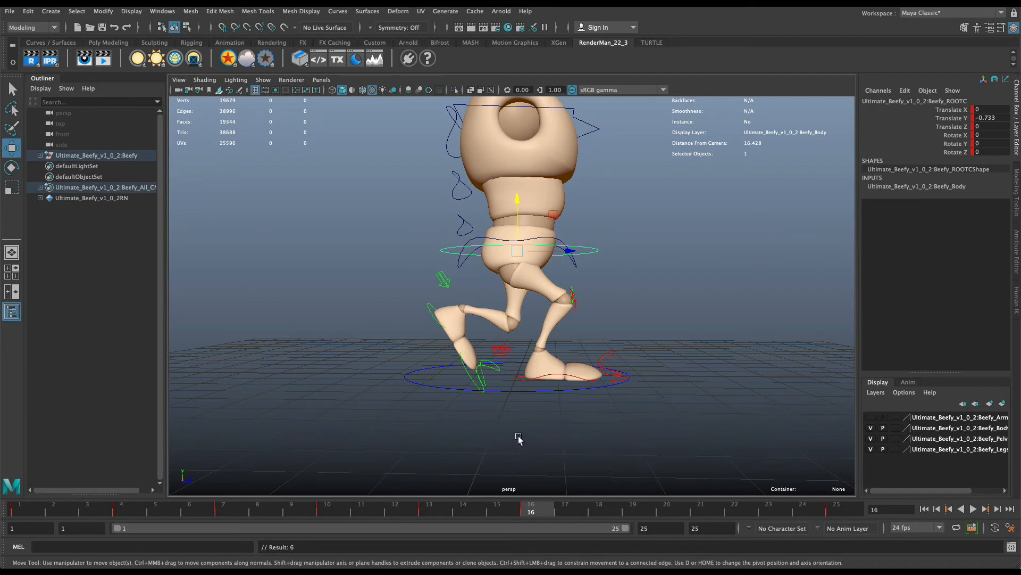
{"action": "key", "text": "super+Tab"}
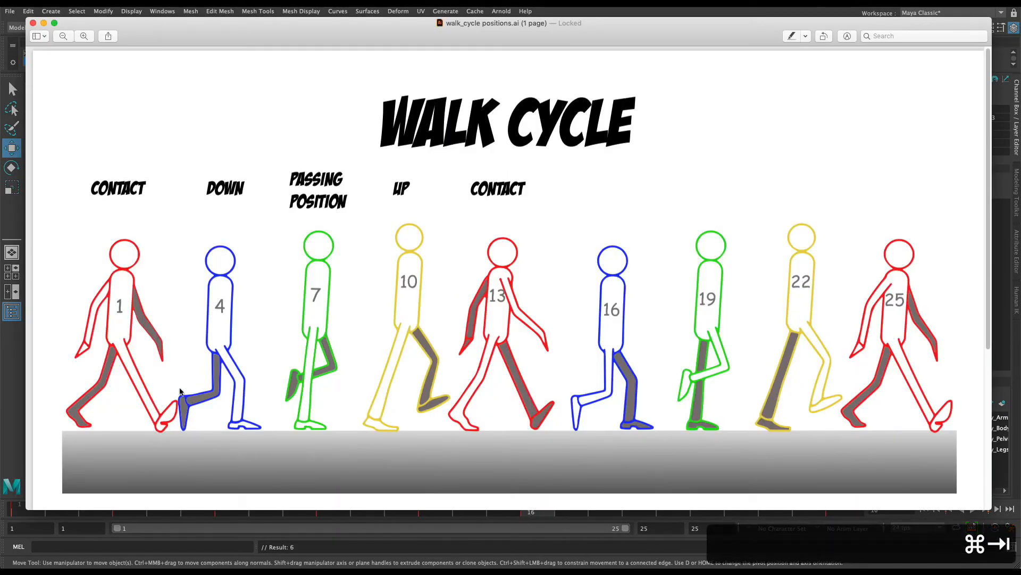
{"action": "key", "text": "super+Tab"}
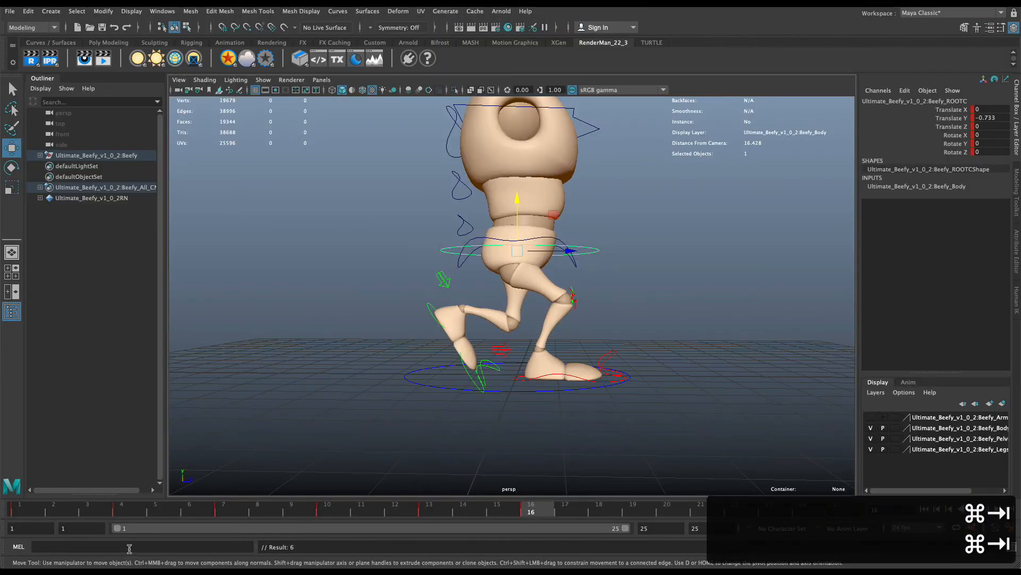
- Copy the root control's frame 7 pose to frame 19 and keyframe it
{"action": "left_click", "coordinate": [227, 512]}
{"action": "left_click_drag", "start_coordinate": [227, 511], "coordinate": [635, 526]}
{"action": "key", "text": "s"}
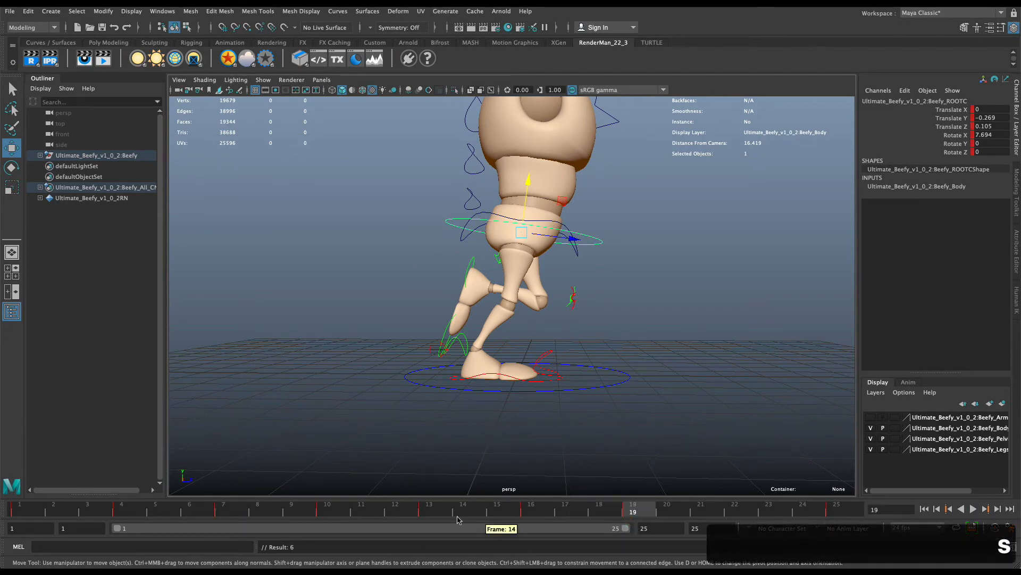
- Check the up pose in the walk cycle reference, then copy the root control's frame 10 pose to frame 22 and keyframe it
{"action": "key", "text": "super+Tab"}
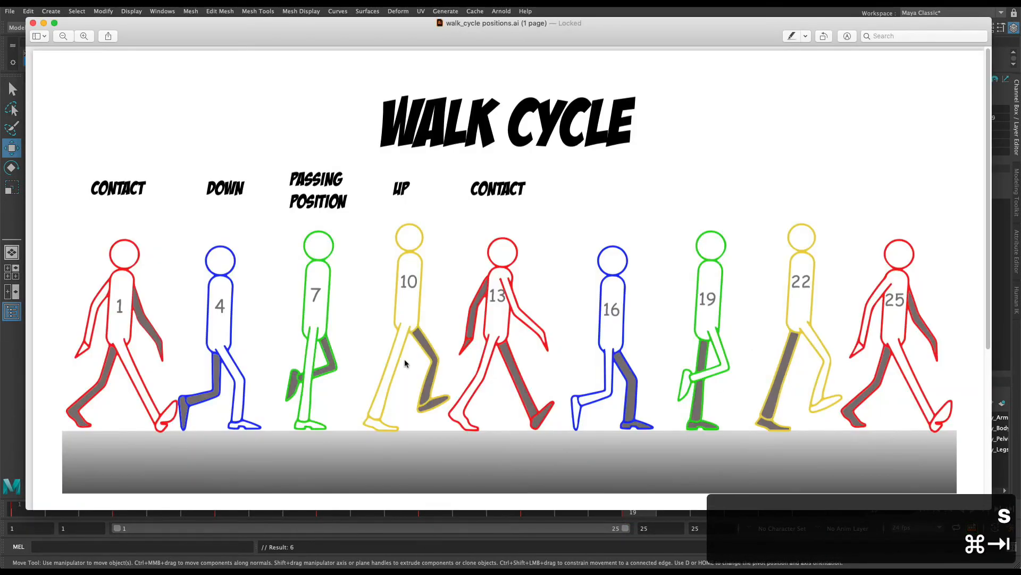
{"action": "key", "text": "super+Tab"}
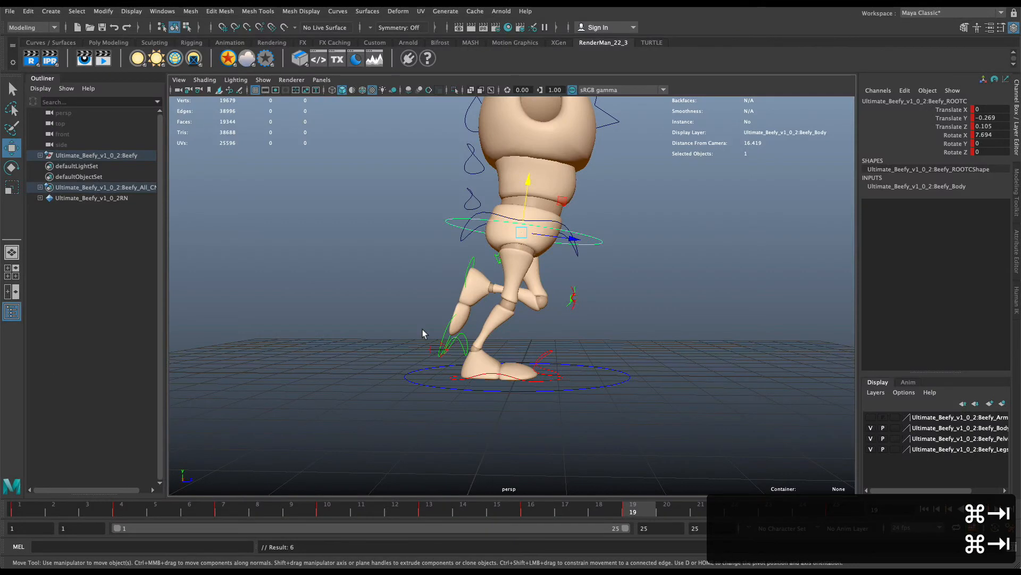
{"action": "left_click", "coordinate": [327, 511]}
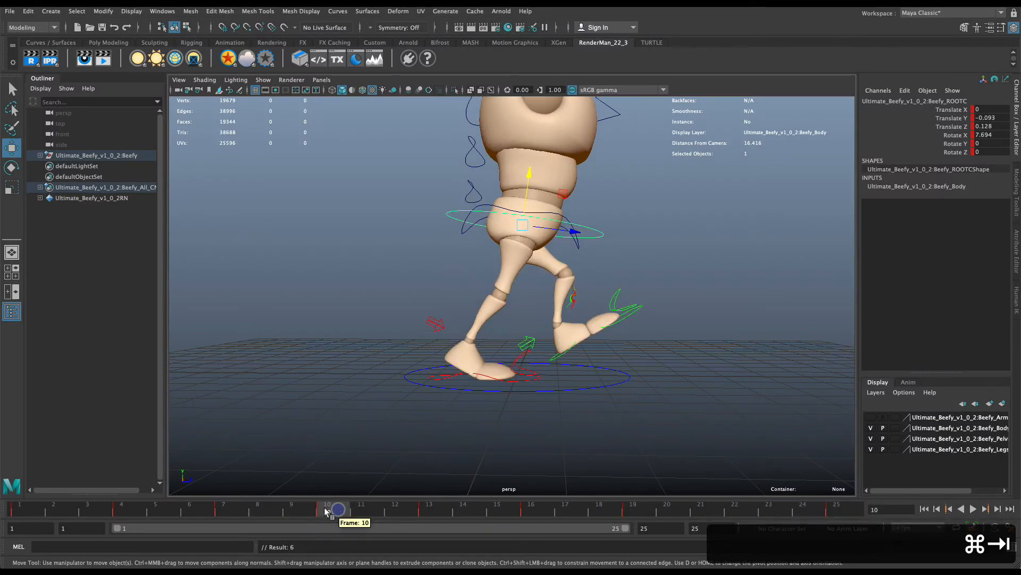
{"action": "left_click", "coordinate": [737, 512]}
{"action": "key", "text": "s"}
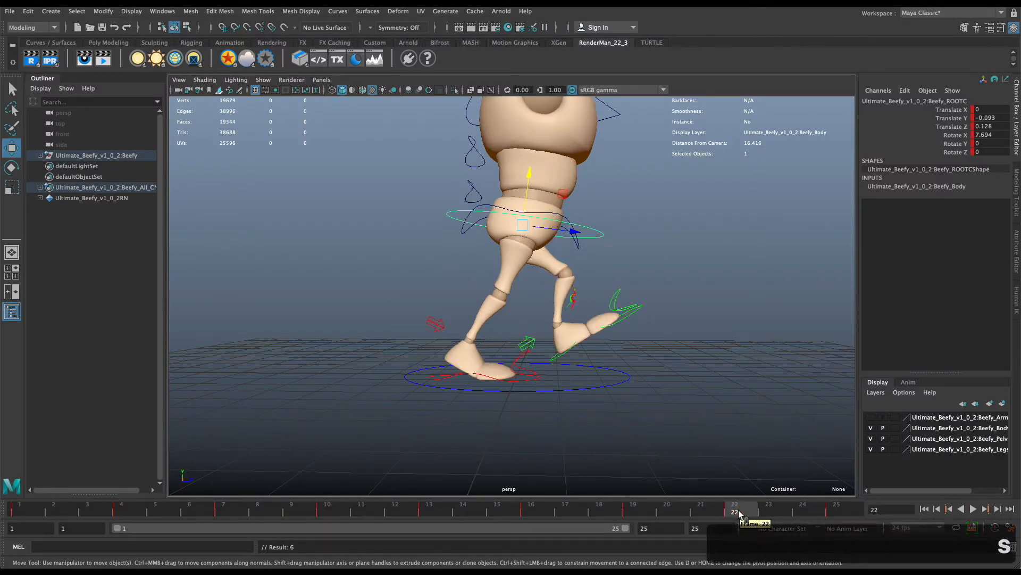
- Play back the cycle, then compare the left foot IK control's pose at frame 4 with the walk cycle reference image
{"action": "key", "text": "alt+v"}
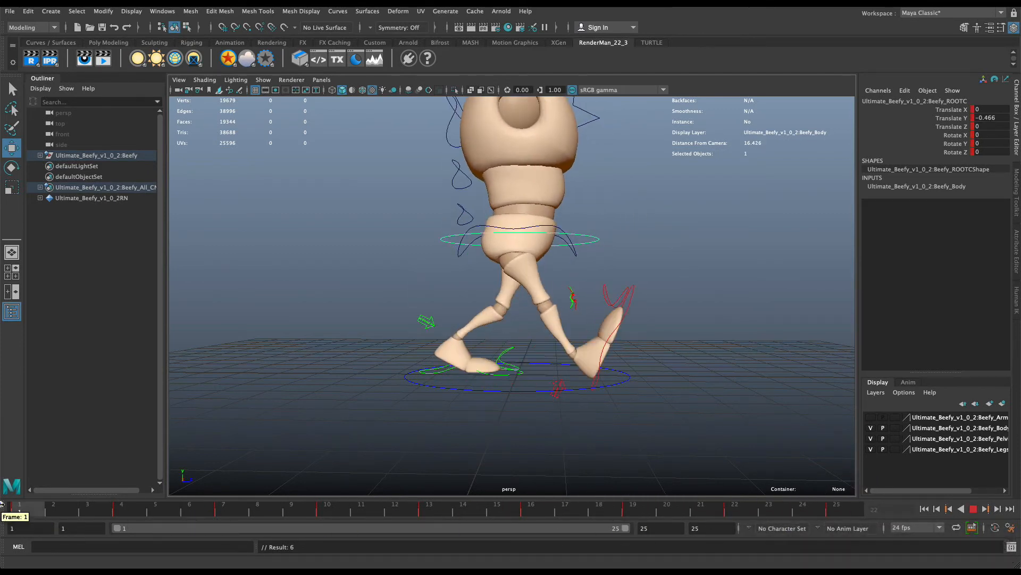
{"action": "left_click_drag", "start_coordinate": [821, 508], "coordinate": [133, 508]}
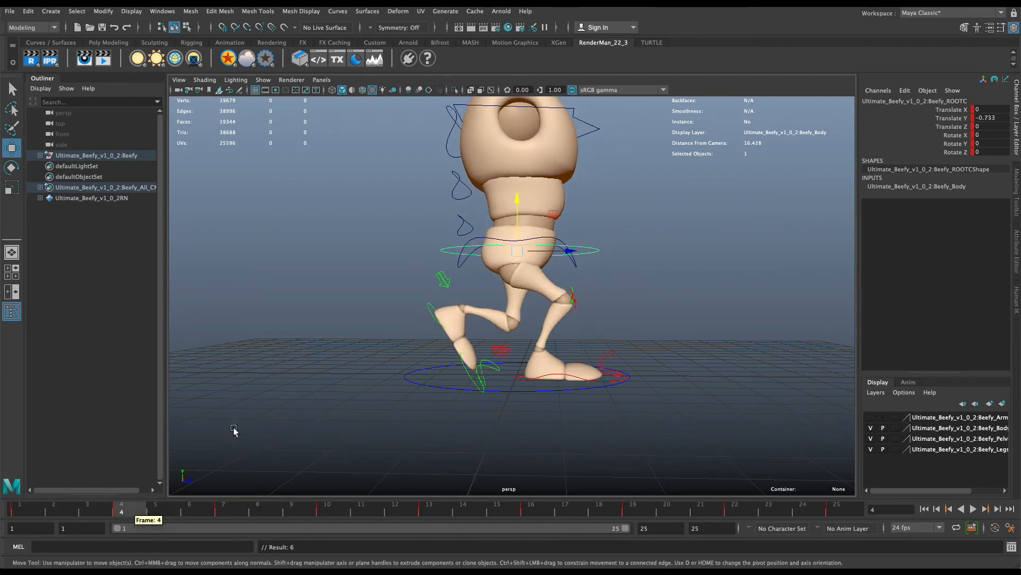
{"action": "left_click", "coordinate": [484, 388]}
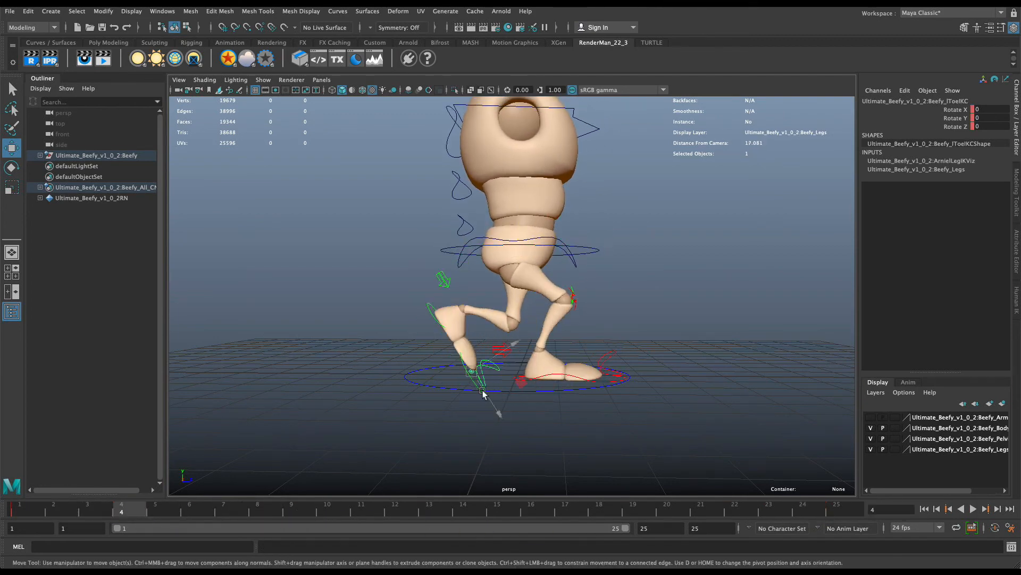
{"action": "left_click", "coordinate": [430, 311]}
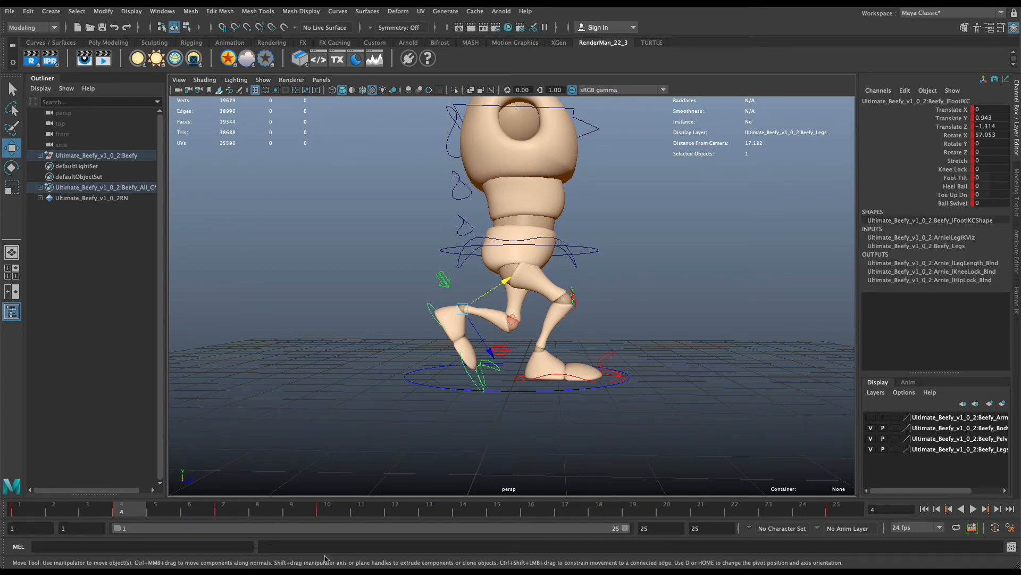
{"action": "key", "text": "super+Tab"}
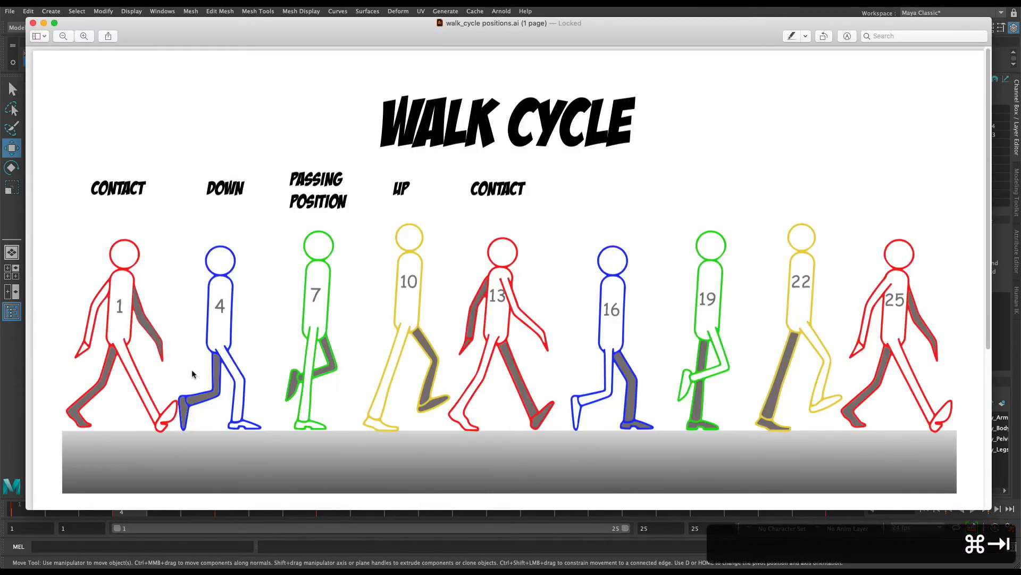
{"action": "key", "text": "super+Tab"}
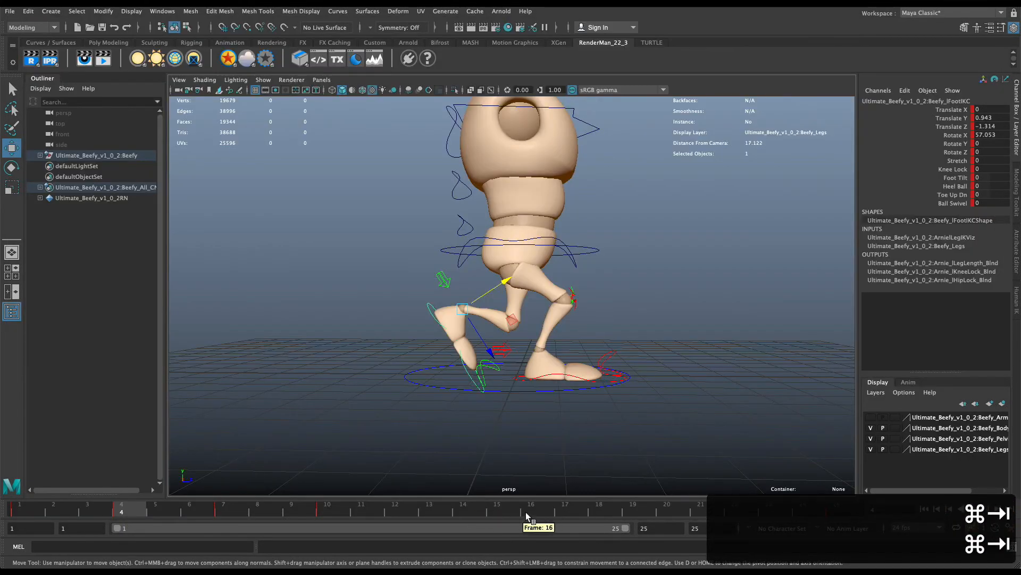
- Pose the left foot IK control at frame 13 to about -0.093 Translate Y, 1.552 Translate Z and -48.343 Rotate X, and keyframe it
{"action": "left_click", "coordinate": [444, 508]}
{"action": "key", "text": "super+Tab"}
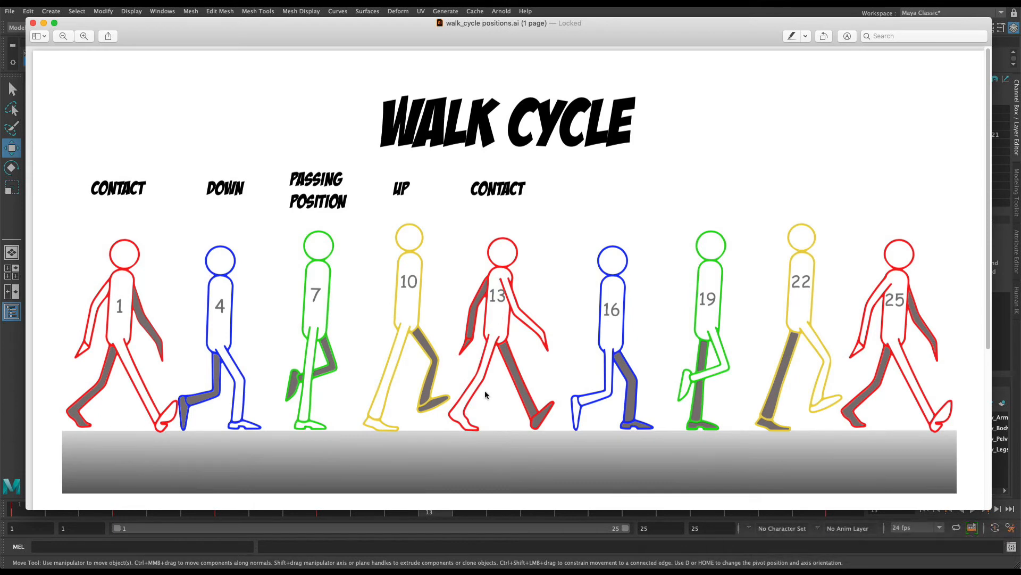
{"action": "key", "text": "super+Tab"}
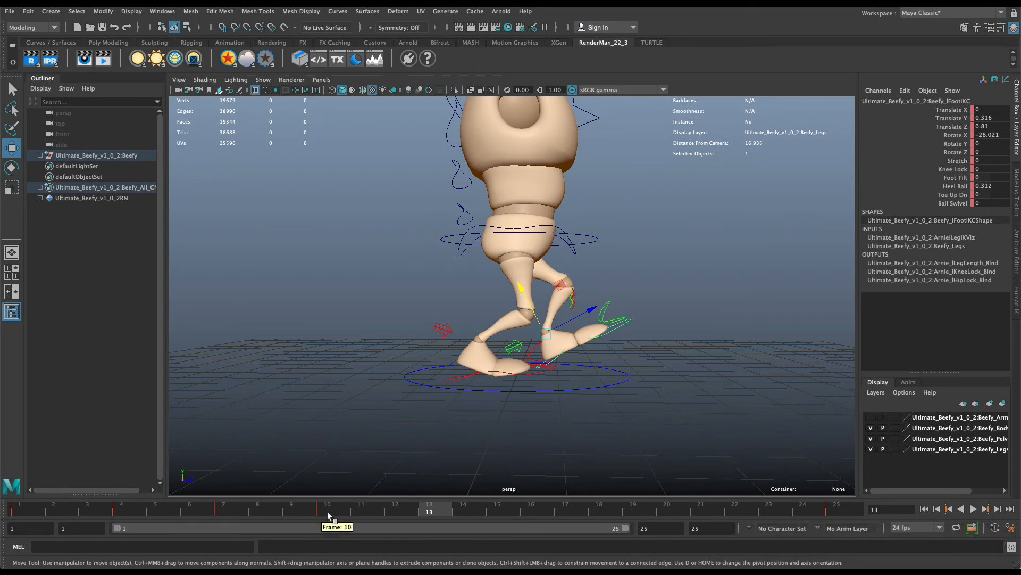
{"action": "left_click_drag", "start_coordinate": [535, 307], "coordinate": [560, 312]}
{"action": "key", "text": "e"}
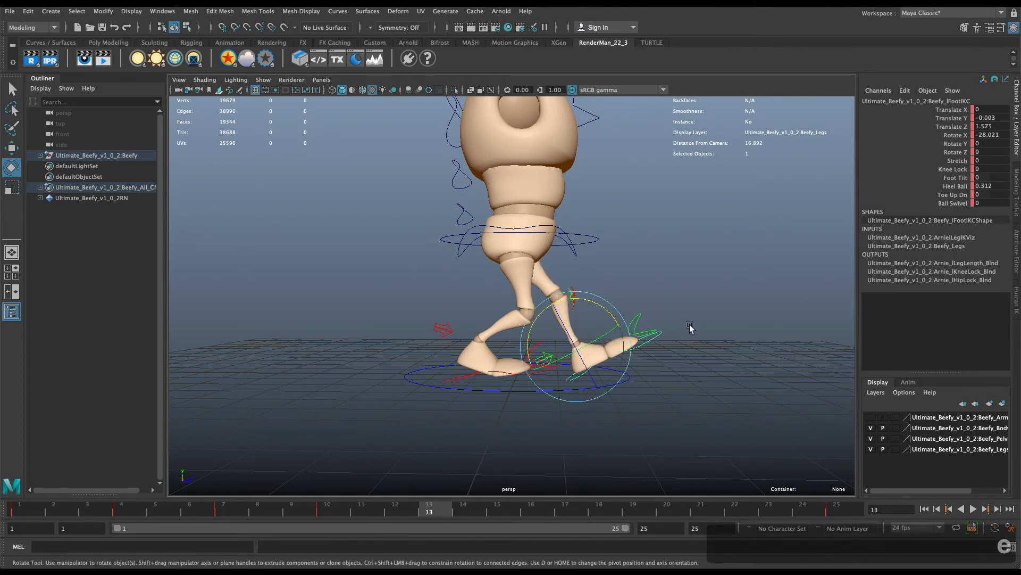
{"action": "left_click_drag", "start_coordinate": [612, 310], "coordinate": [563, 336]}
{"action": "key", "text": "w"}
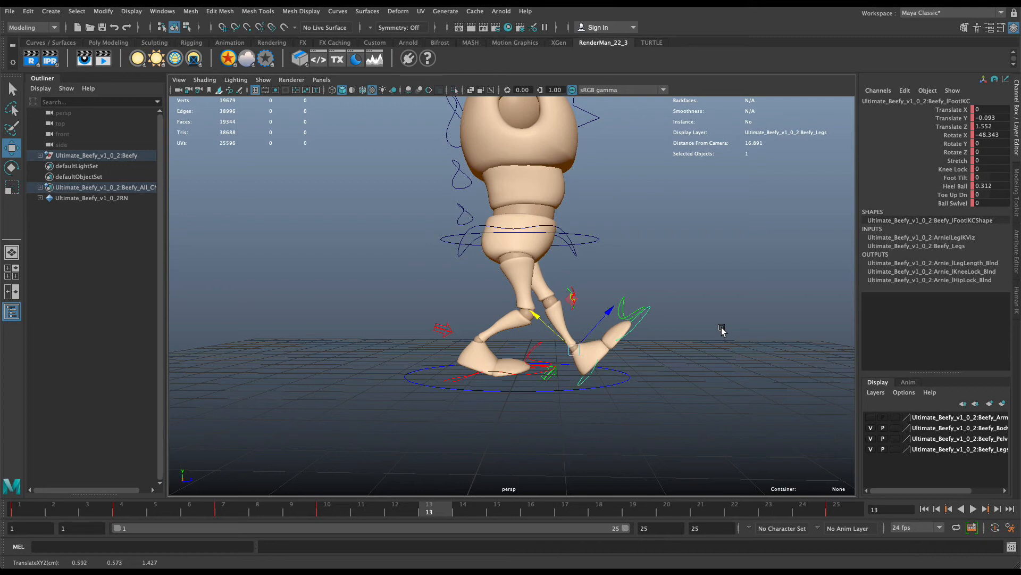
- Move the right foot IK control back at frame 13 to about 1.809 Translate Z, and set its Rotate X and Translate Y to 0
{"action": "left_click", "coordinate": [468, 379]}
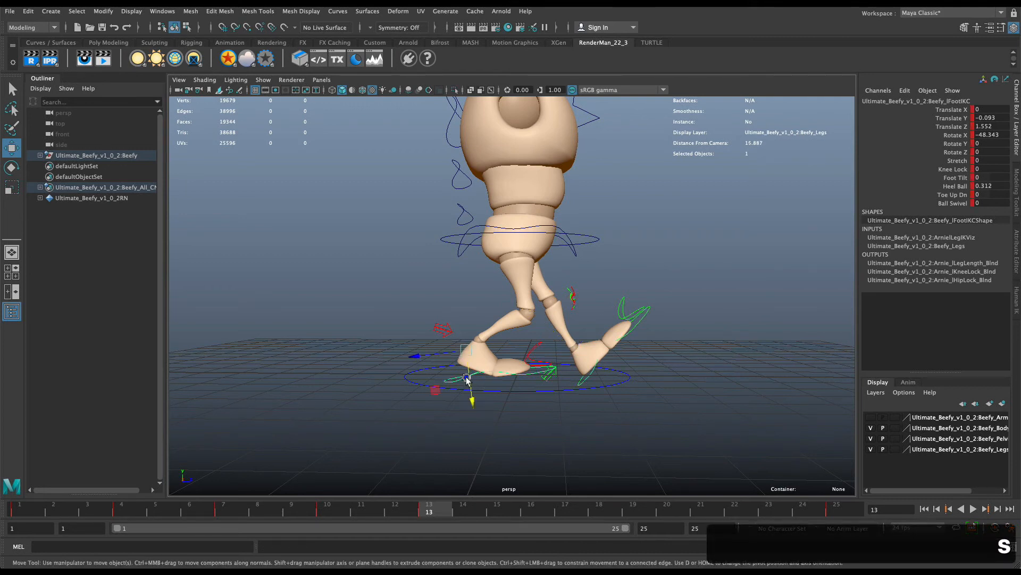
{"action": "left_click_drag", "start_coordinate": [448, 353], "coordinate": [430, 333]}
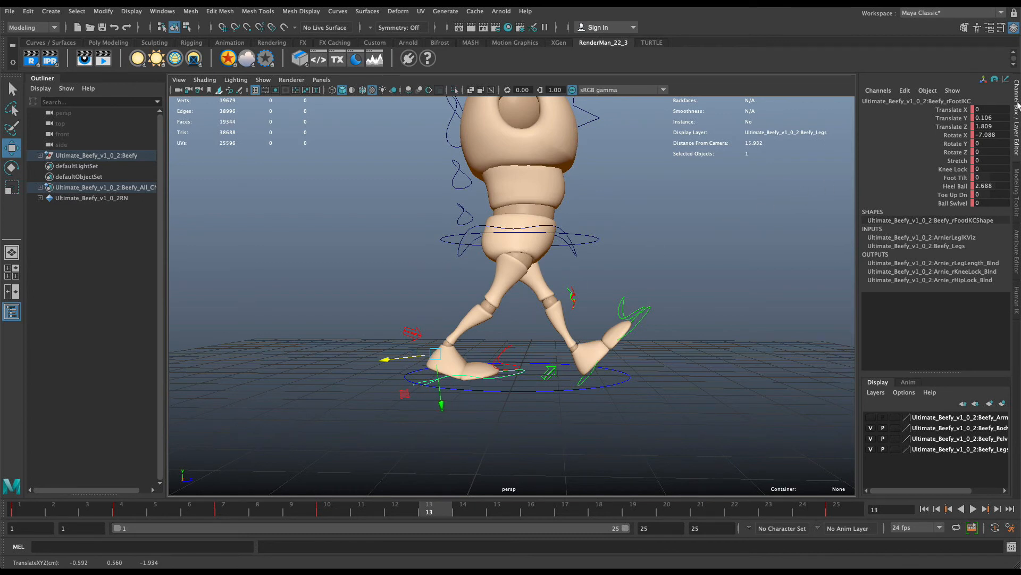
{"action": "double_click", "coordinate": [993, 134]}
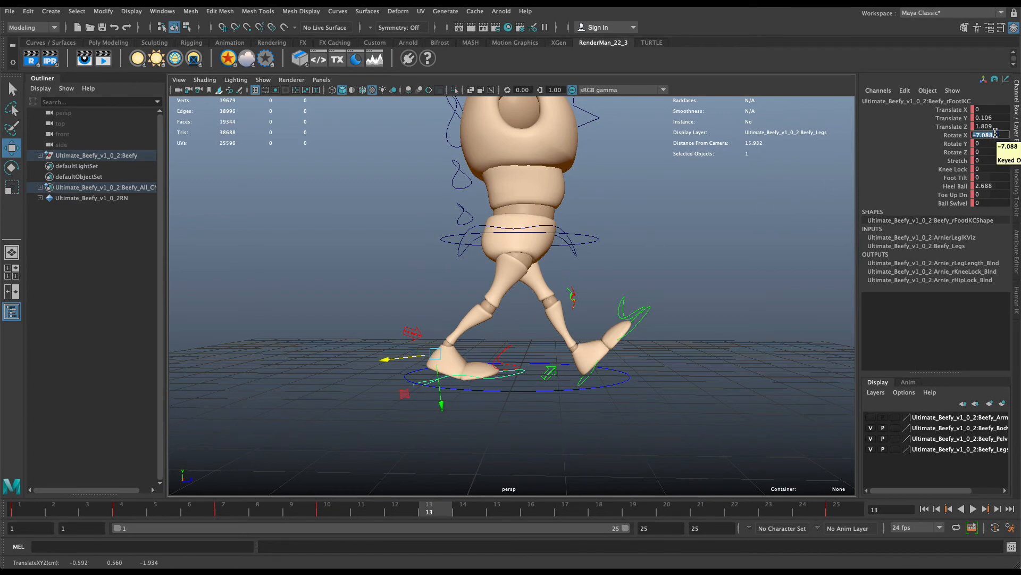
{"action": "type", "text": "0"}
{"action": "double_click", "coordinate": [993, 118]}
{"action": "type", "text": "0"}
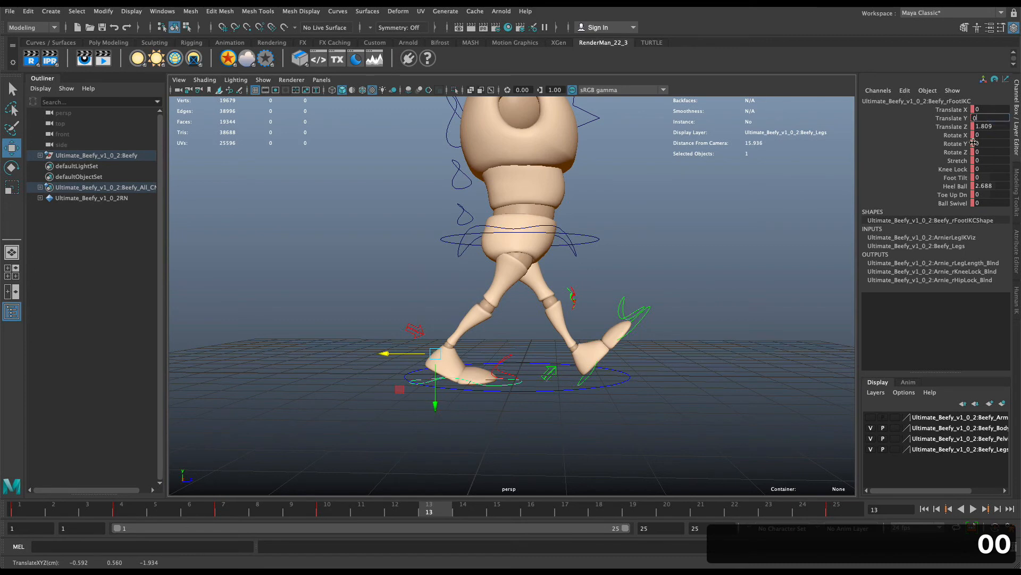
{"action": "key", "text": "Return"}
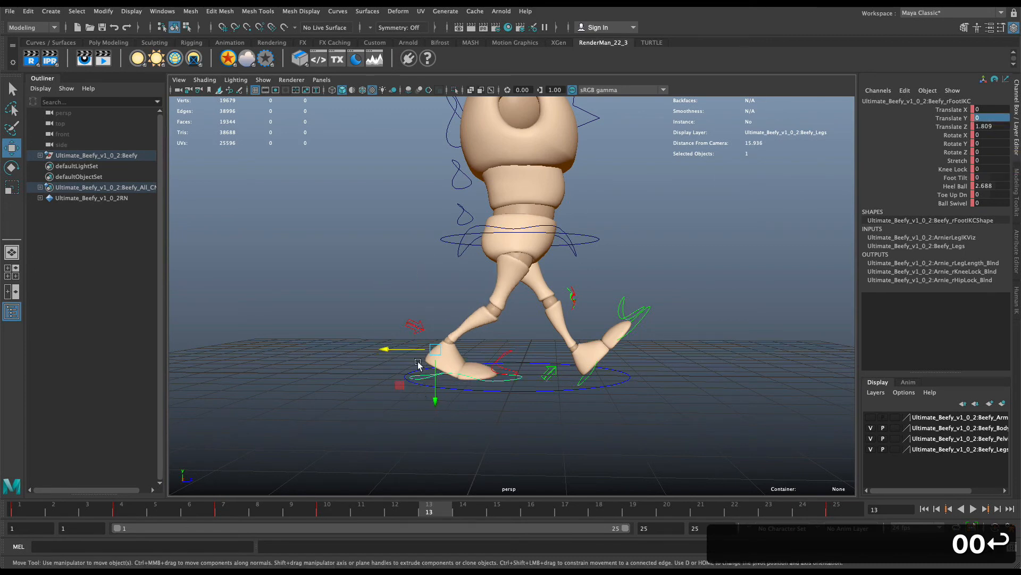
- Check the frame 13 contact pose in the walk cycle reference, then set the right foot IK control's Heel Ball to 6
{"action": "key", "text": "super+Tab"}
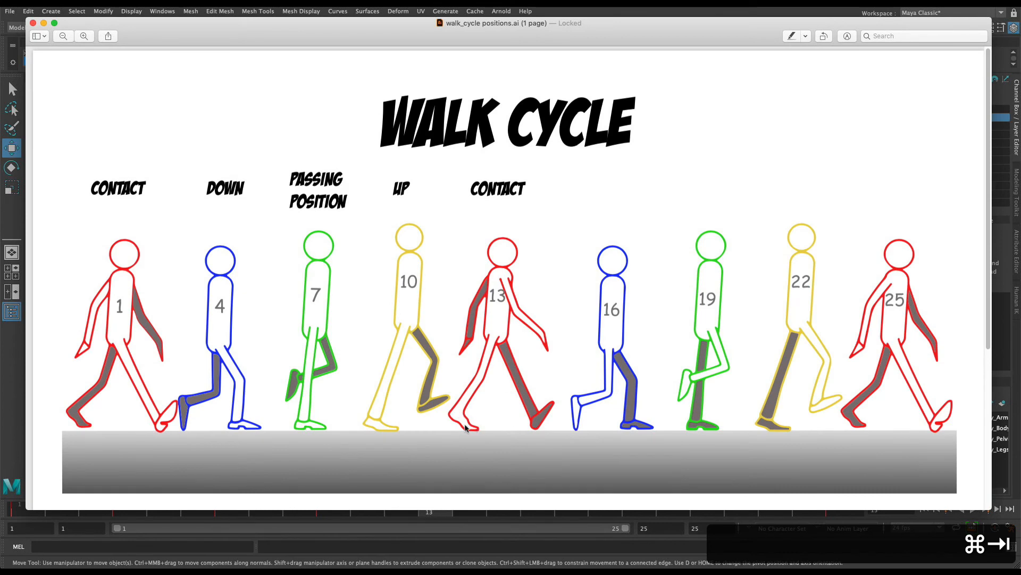
{"action": "key", "text": "super+Tab"}
{"action": "key", "text": "super+Tab"}
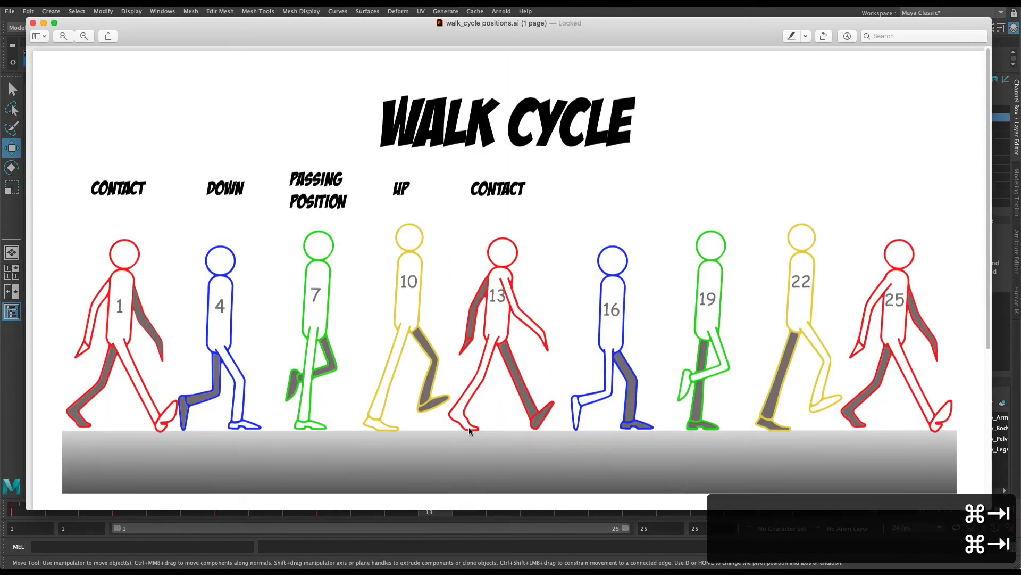
{"action": "key", "text": "super+Tab"}
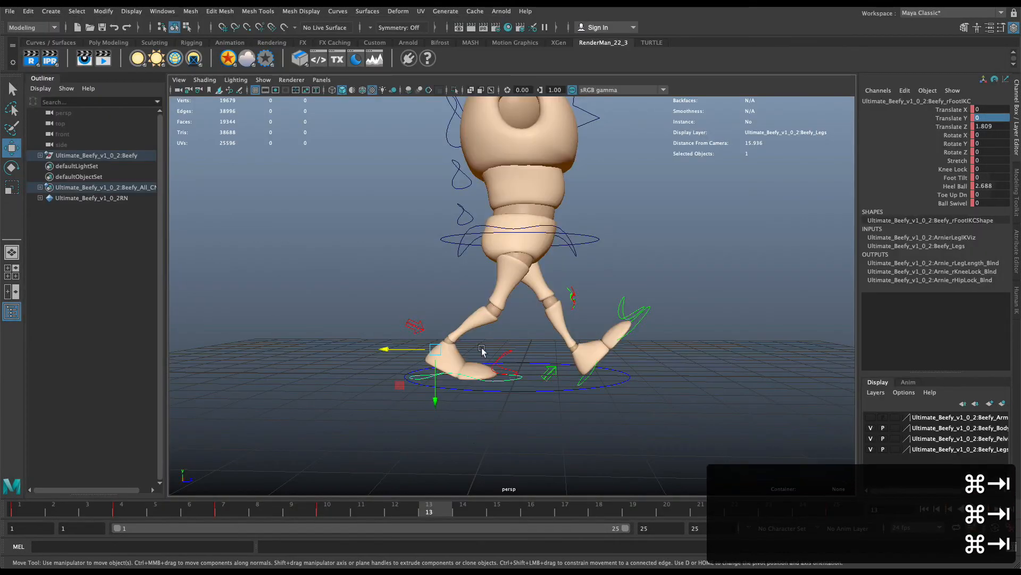
{"action": "left_click", "coordinate": [958, 187]}
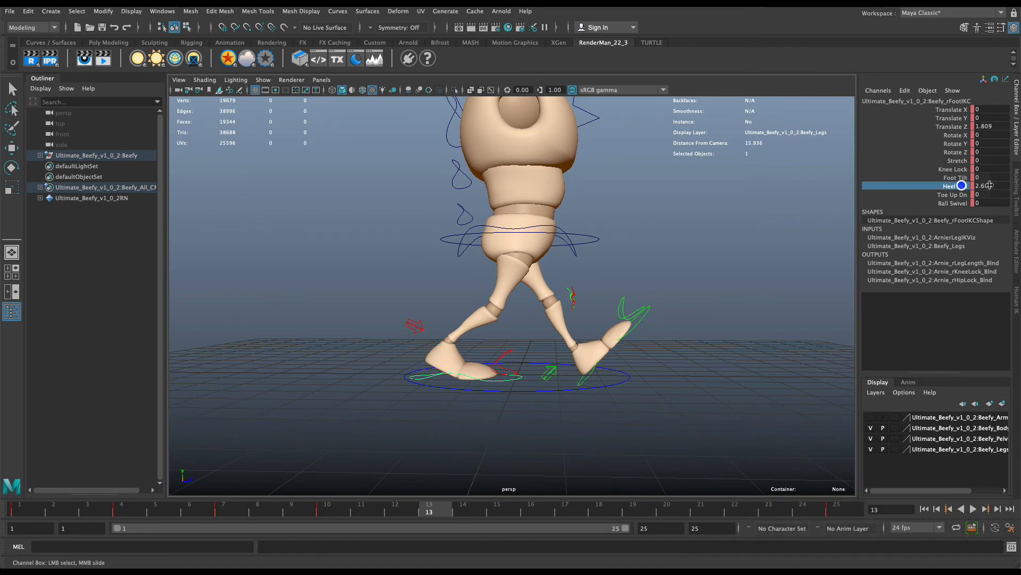
{"action": "double_click", "coordinate": [990, 186]}
{"action": "type", "text": "6"}
{"action": "key", "text": "Return"}
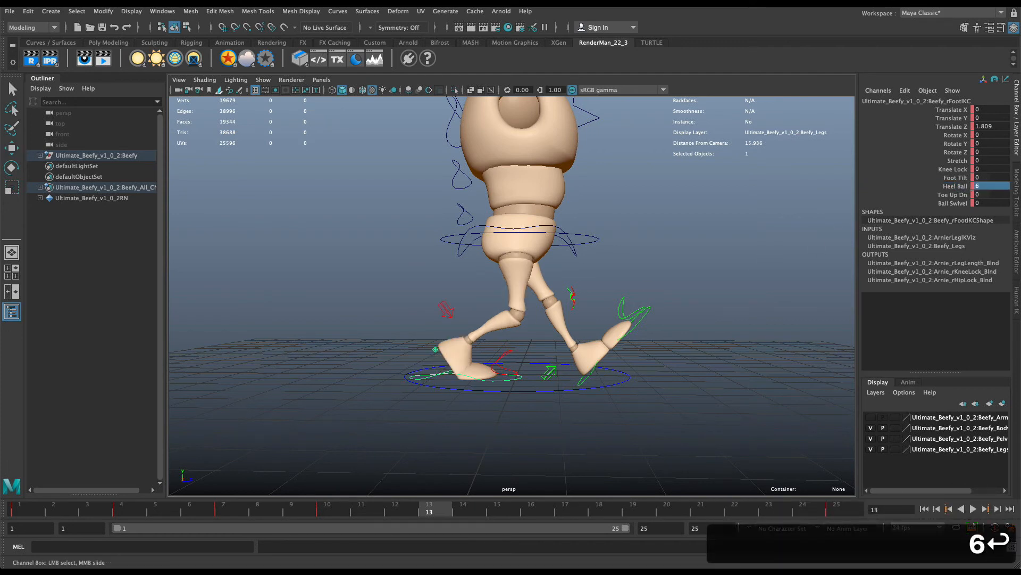
- Move the right foot IK control back to about 2.119 Translate Z, compare it with the reference, and keyframe it at frame 13
{"action": "left_click", "coordinate": [504, 384]}
{"action": "left_click", "coordinate": [502, 381]}
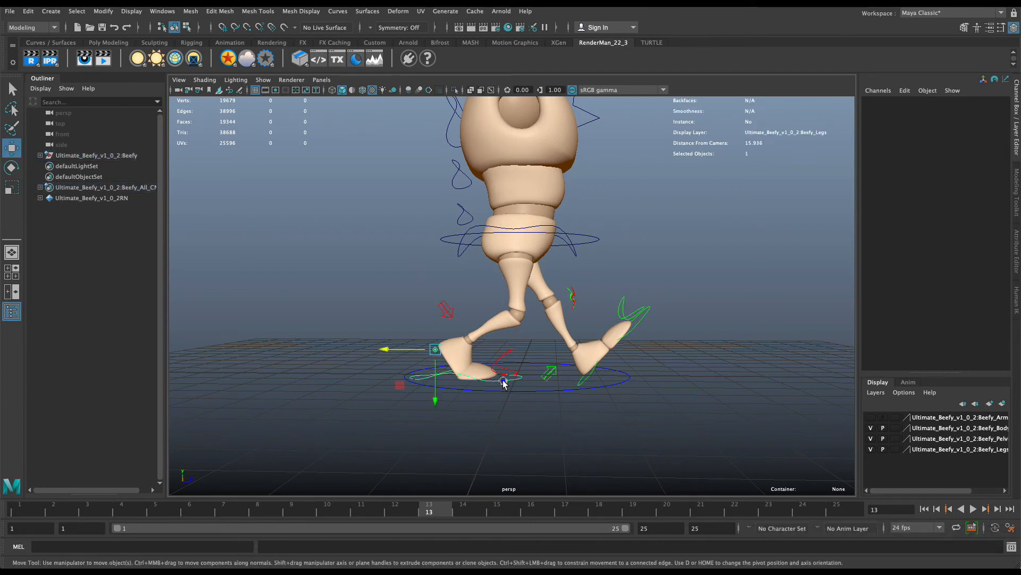
{"action": "left_click_drag", "start_coordinate": [414, 350], "coordinate": [400, 350]}
{"action": "key", "text": "super+Tab"}
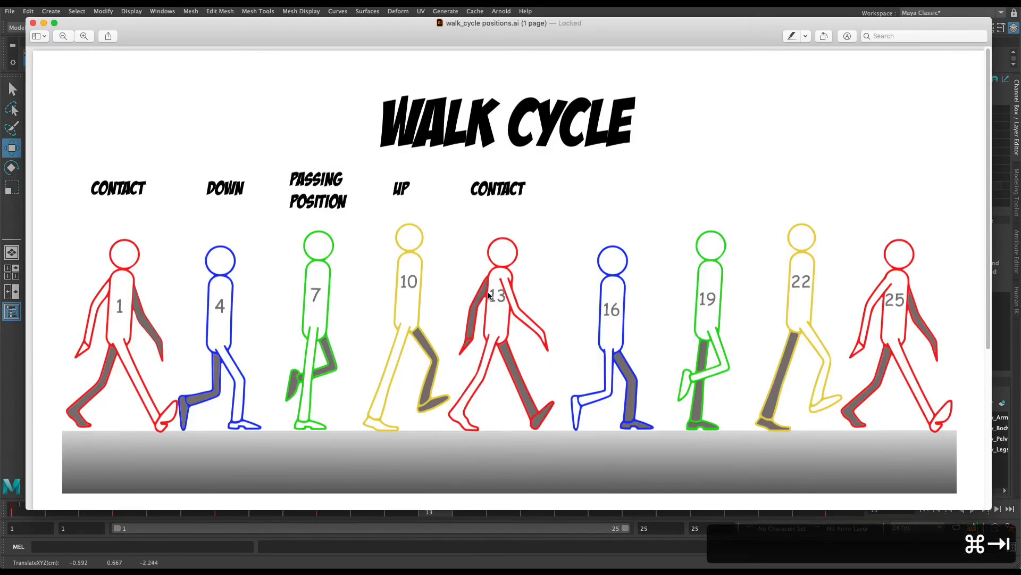
{"action": "key", "text": "super+Tab"}
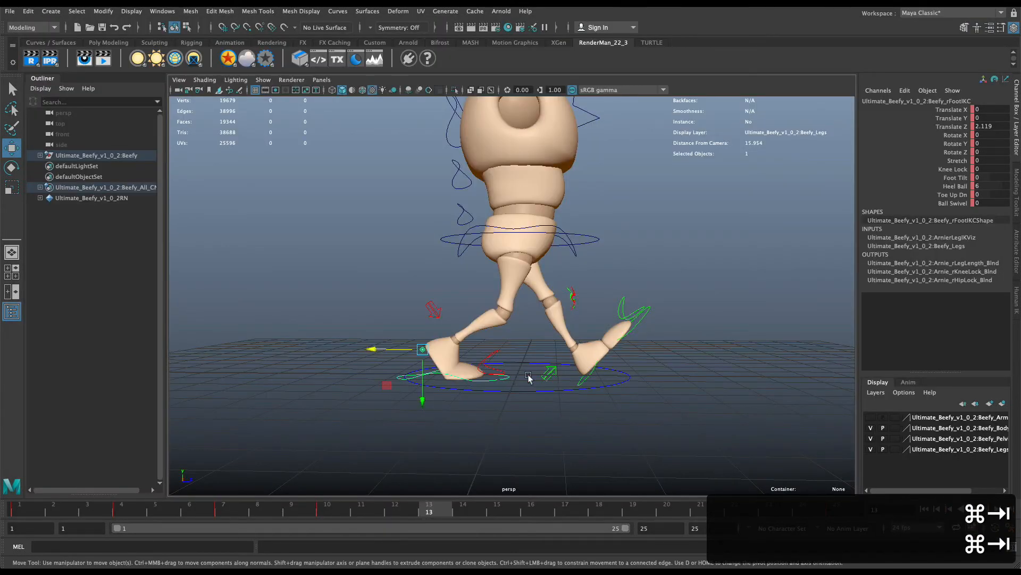
{"action": "key", "text": "s"}
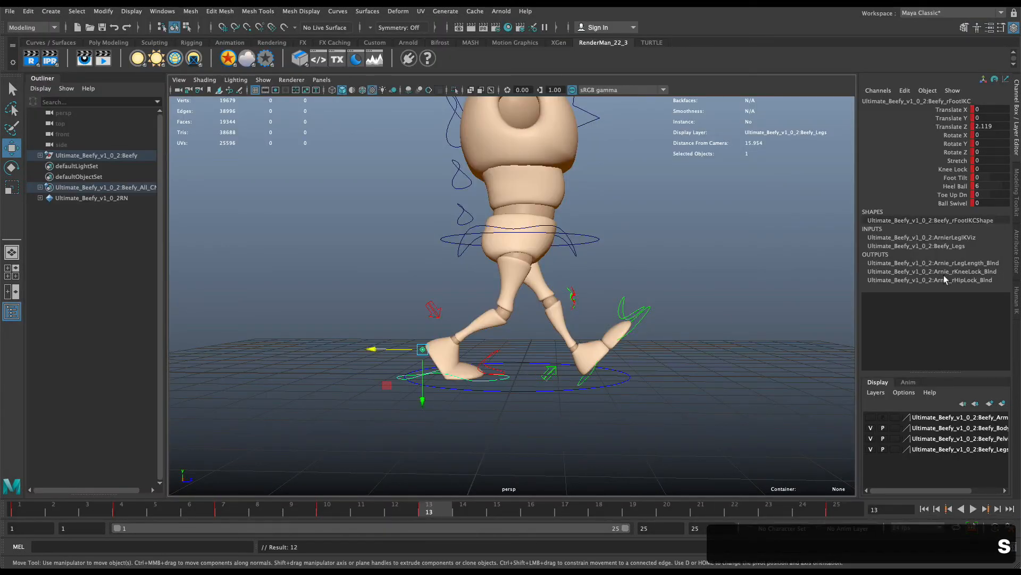
- At frame 1, set the left foot IK control's Heel Ball to 6, move it to about -2.051 Translate Z, and keyframe it
{"action": "left_click", "coordinate": [28, 506]}
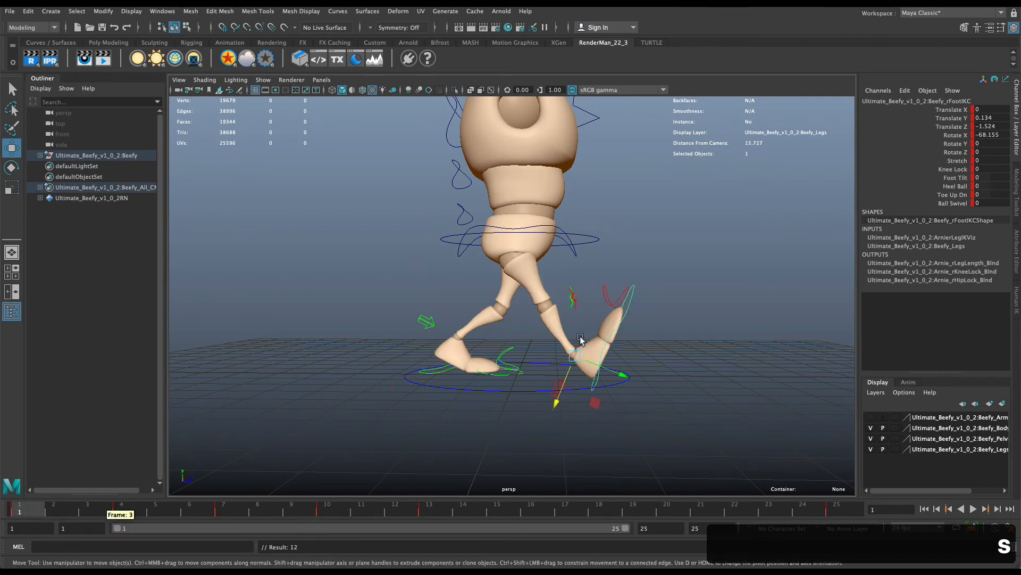
{"action": "left_click", "coordinate": [445, 372]}
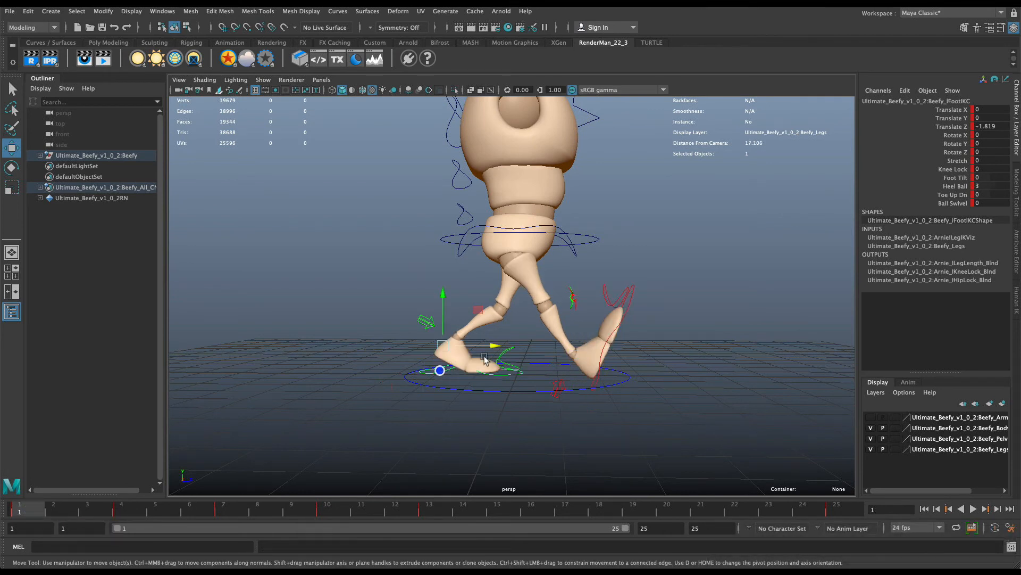
{"action": "double_click", "coordinate": [991, 185]}
{"action": "type", "text": "6"}
{"action": "key", "text": "Return"}
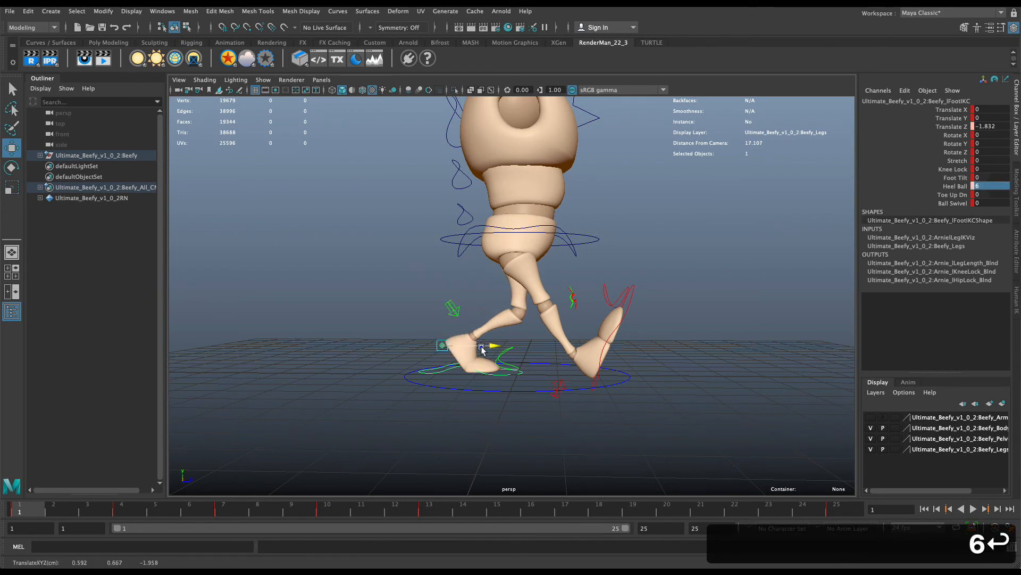
{"action": "left_click_drag", "start_coordinate": [485, 356], "coordinate": [475, 351]}
{"action": "key", "text": "s"}
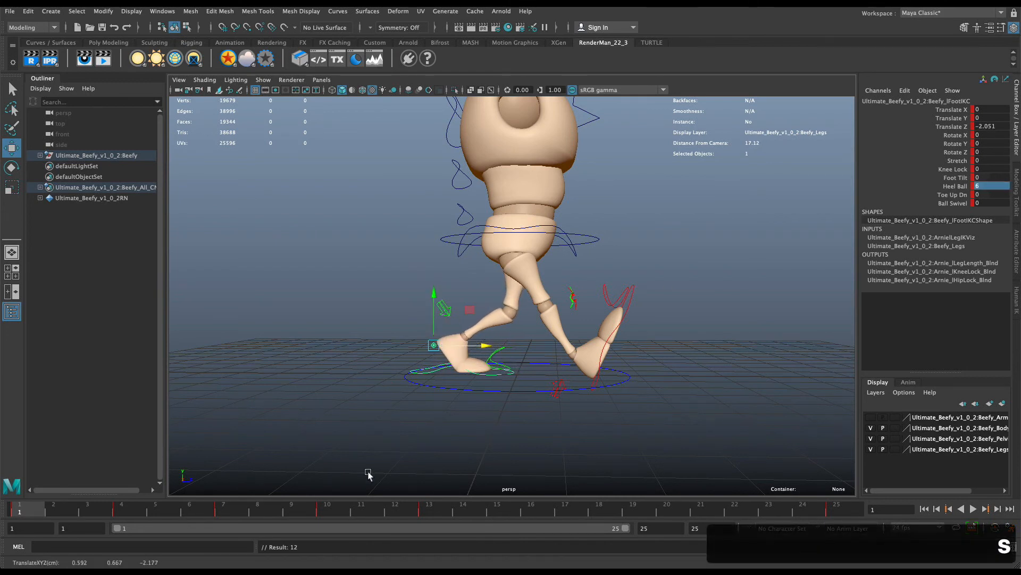
- Review the foot poses at frames 10, 13 and 4, and compare the contact and down poses with the walk cycle reference
{"action": "left_click_drag", "start_coordinate": [50, 513], "coordinate": [328, 515]}
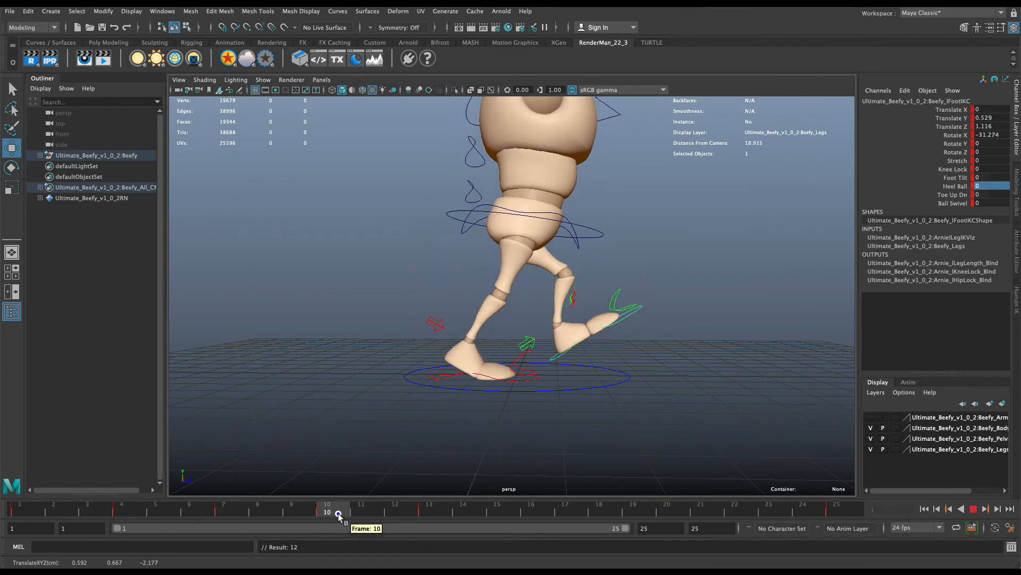
{"action": "left_click", "coordinate": [509, 383]}
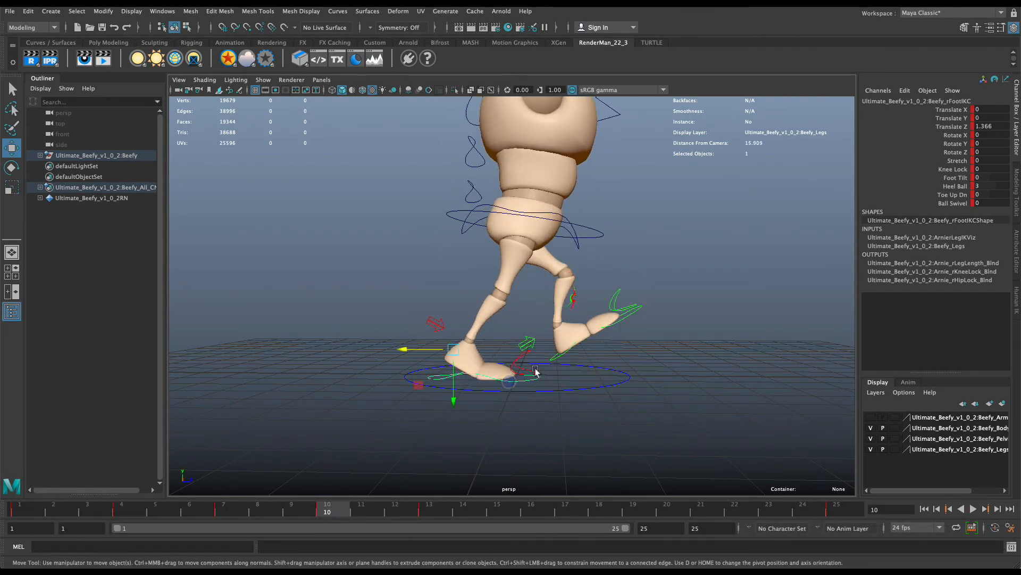
{"action": "left_click_drag", "start_coordinate": [367, 512], "coordinate": [428, 503]}
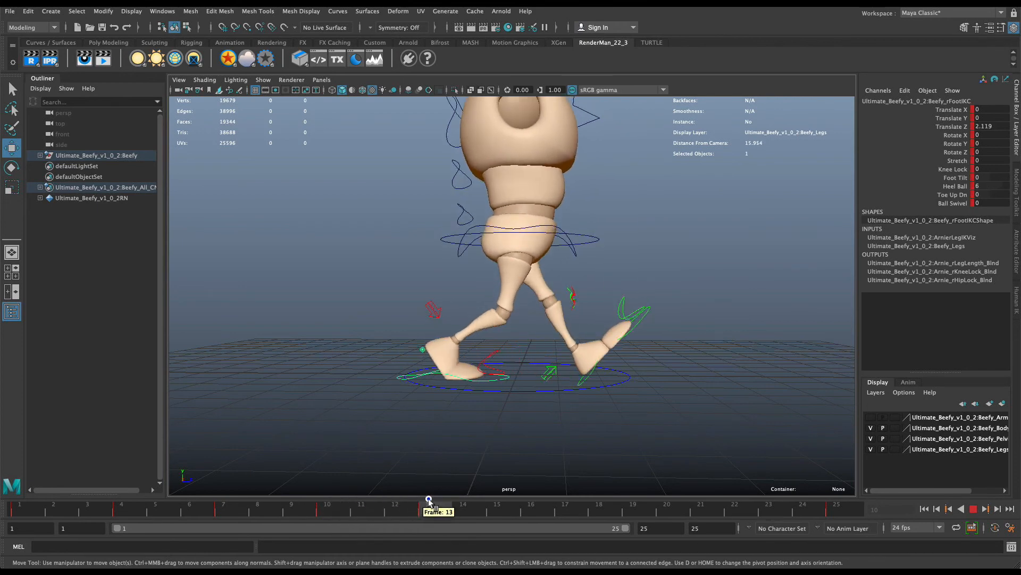
{"action": "key", "text": "super+Tab"}
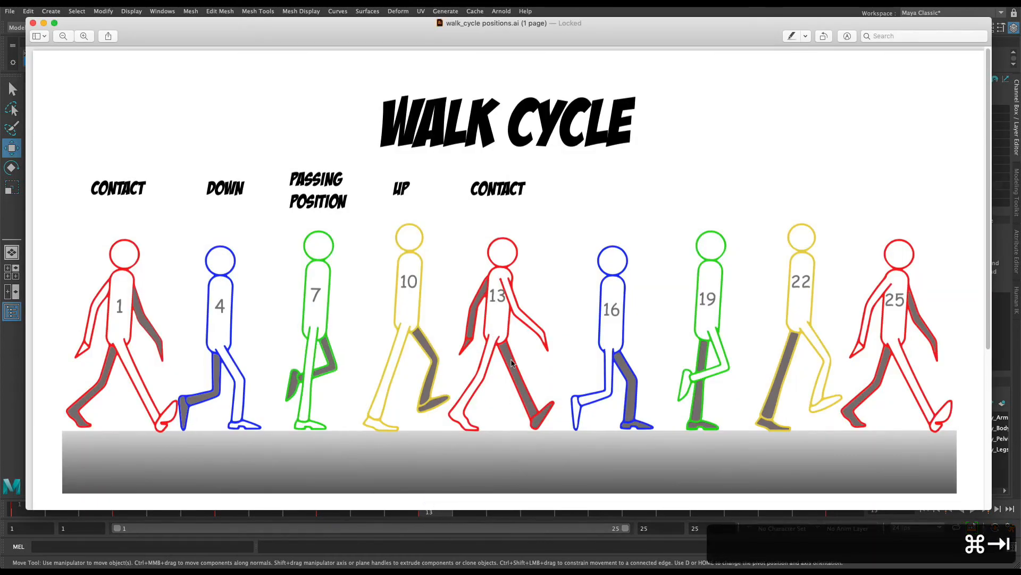
{"action": "key", "text": "super+Tab"}
{"action": "key", "text": "super+Tab"}
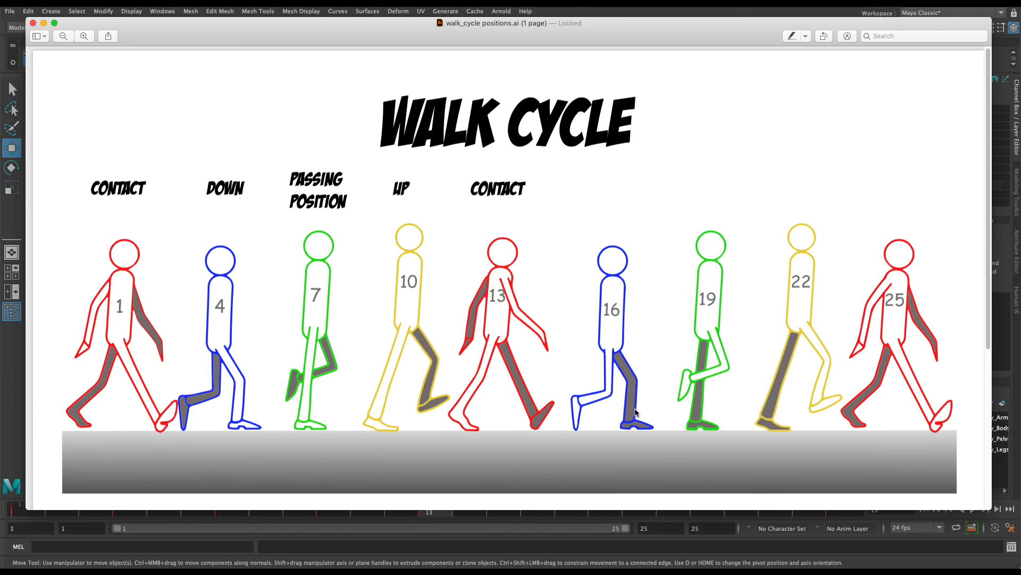
{"action": "key", "text": "super+Tab"}
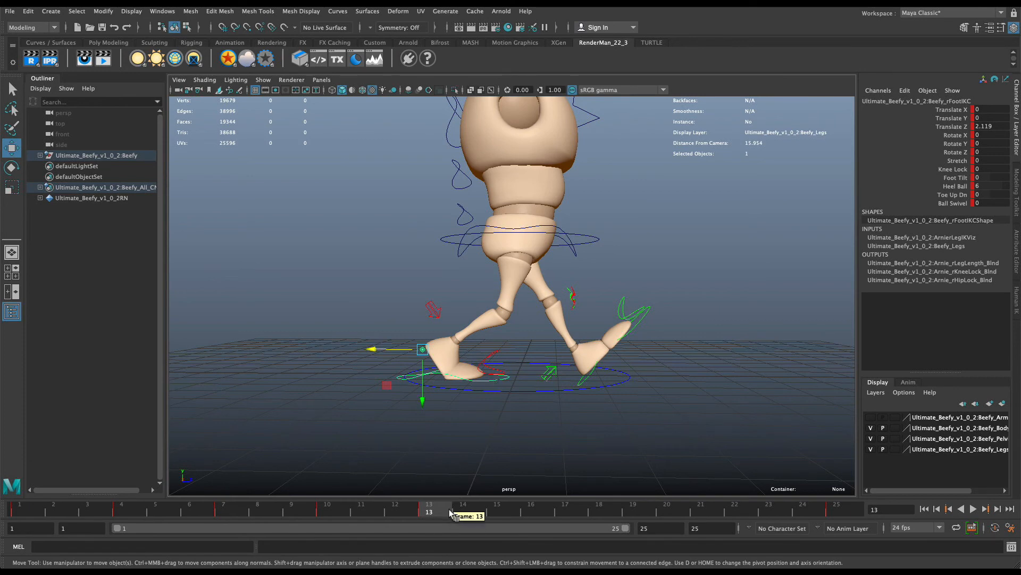
{"action": "left_click_drag", "start_coordinate": [451, 513], "coordinate": [137, 512]}
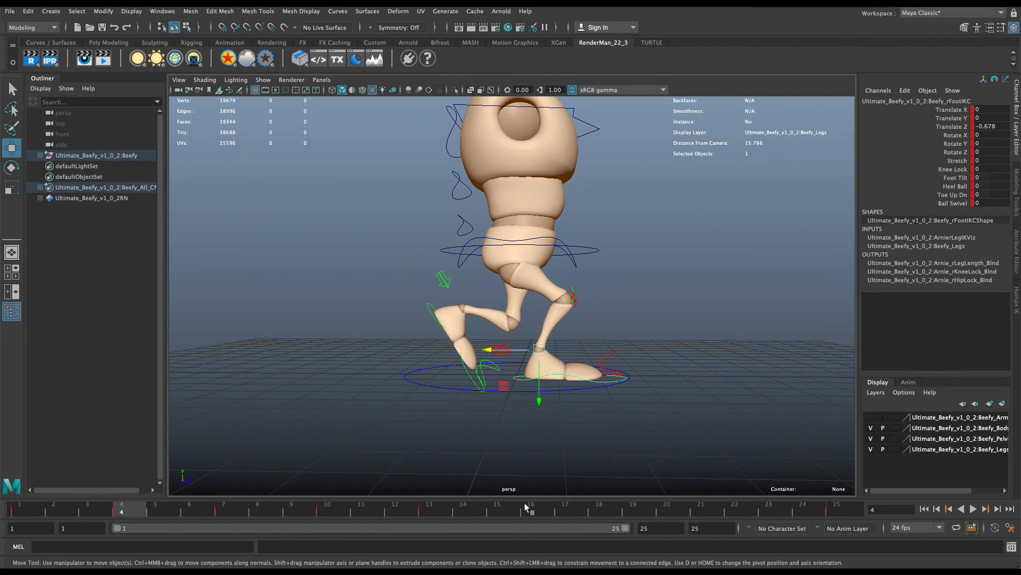
- At frame 16, set the left foot IK control's Heel Ball, Translate Y and Rotate X to 0
{"action": "left_click_drag", "start_coordinate": [525, 507], "coordinate": [534, 508]}
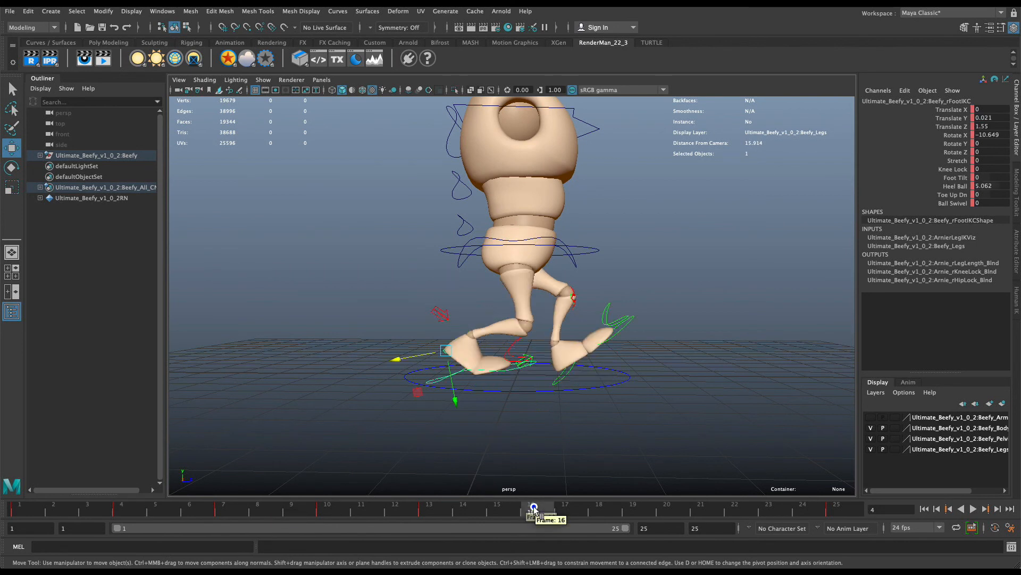
{"action": "left_click", "coordinate": [567, 374]}
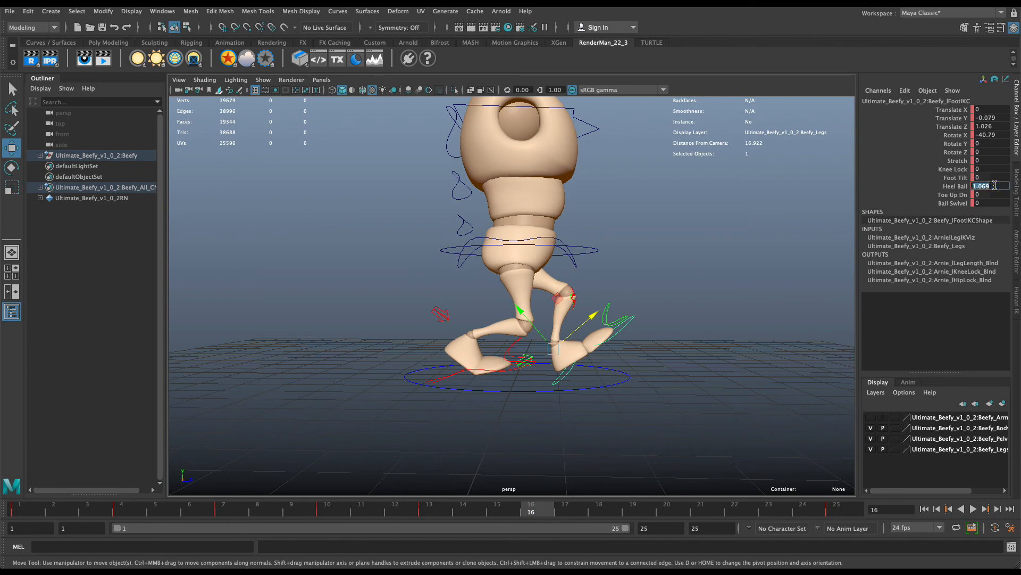
{"action": "type", "text": "0"}
{"action": "key", "text": "Return"}
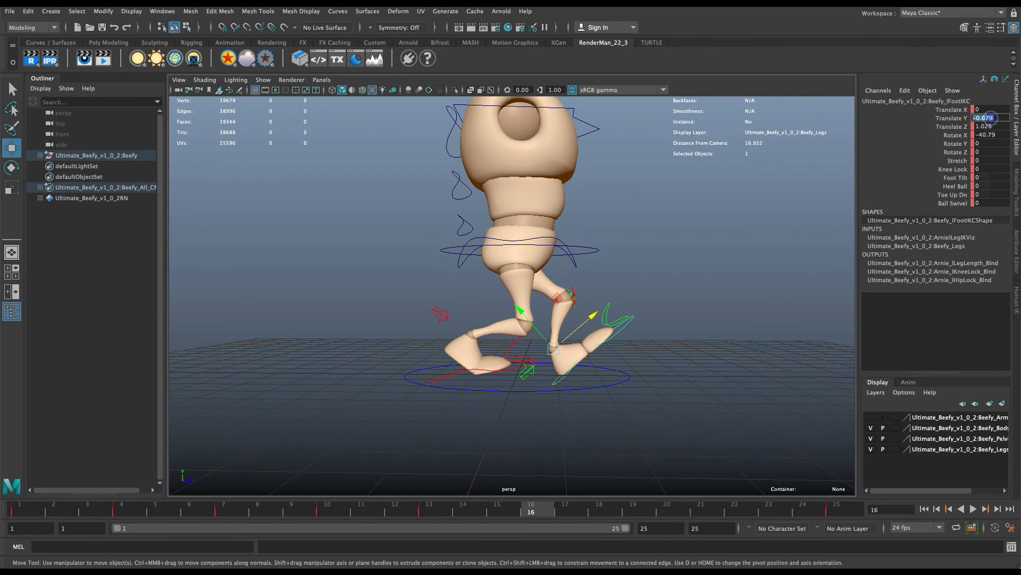
{"action": "type", "text": "0"}
{"action": "key", "text": "Return"}
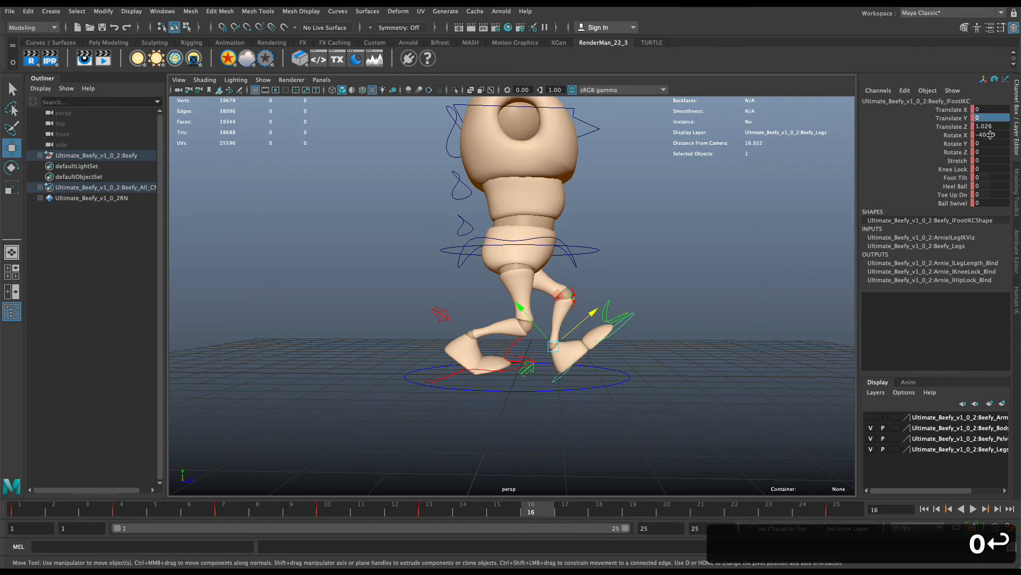
{"action": "type", "text": "0"}
{"action": "key", "text": "Return"}
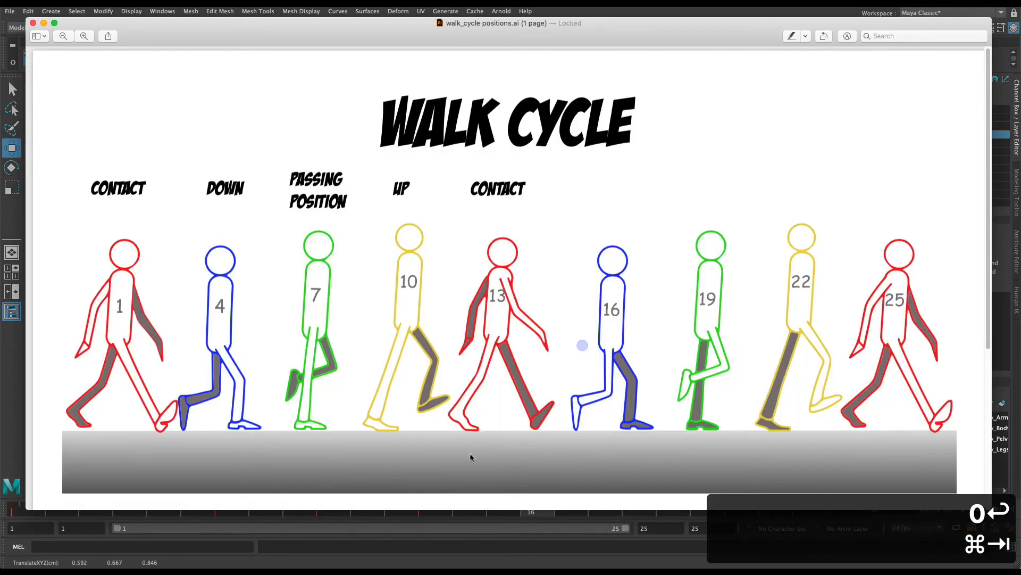
- Check the frame 16 down pose in the reference, then move the left foot IK control to about 0.662 Translate Z and keyframe it
{"action": "key", "text": "super+Tab"}
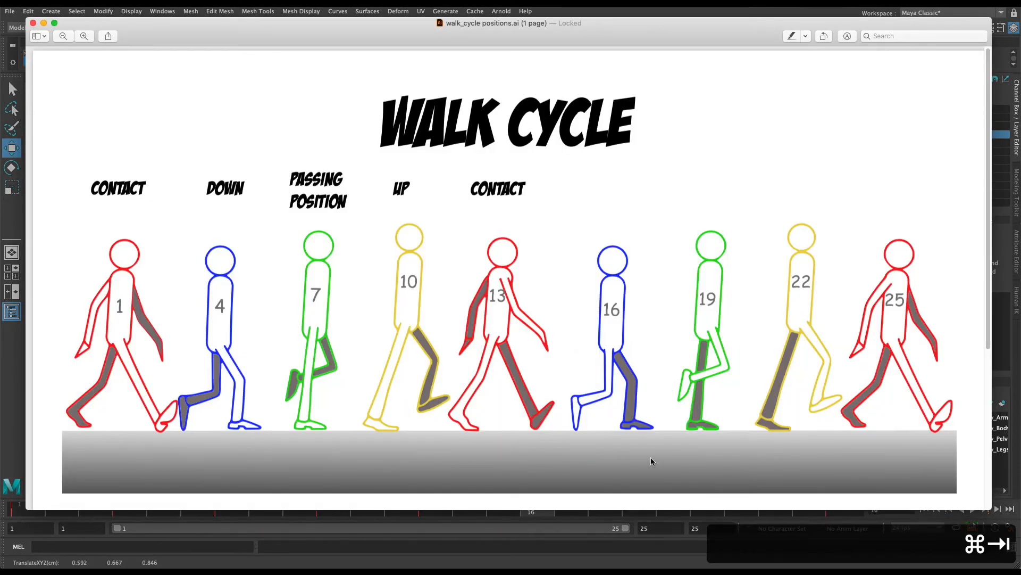
{"action": "key", "text": "super+Tab"}
{"action": "left_click_drag", "start_coordinate": [592, 347], "coordinate": [580, 349]}
{"action": "key", "text": "s"}
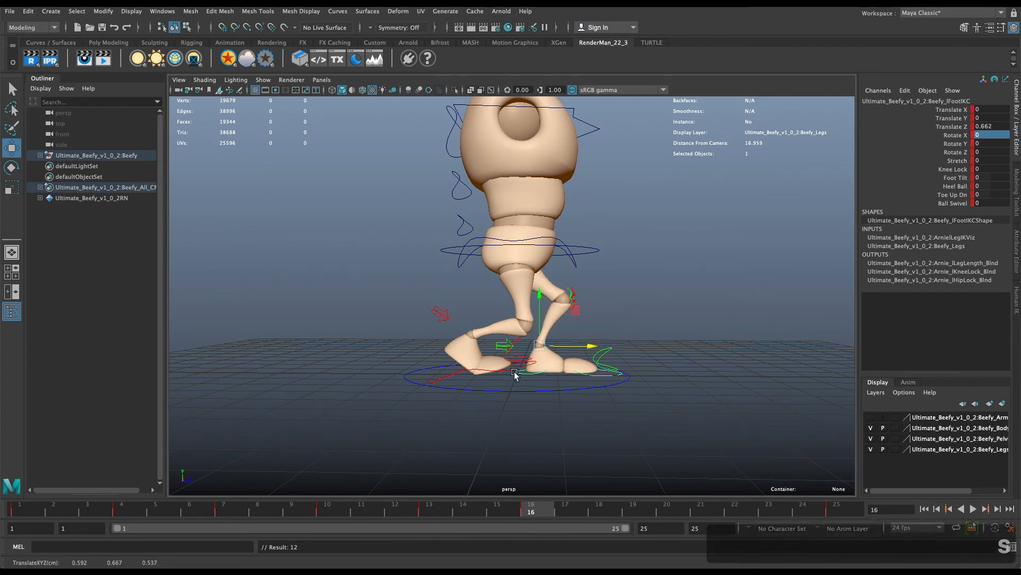
- Check the frame 16 down pose in the walk cycle reference, then set the right foot IK control's Heel Ball and Rotate X to 0
{"action": "key", "text": "super+Tab"}
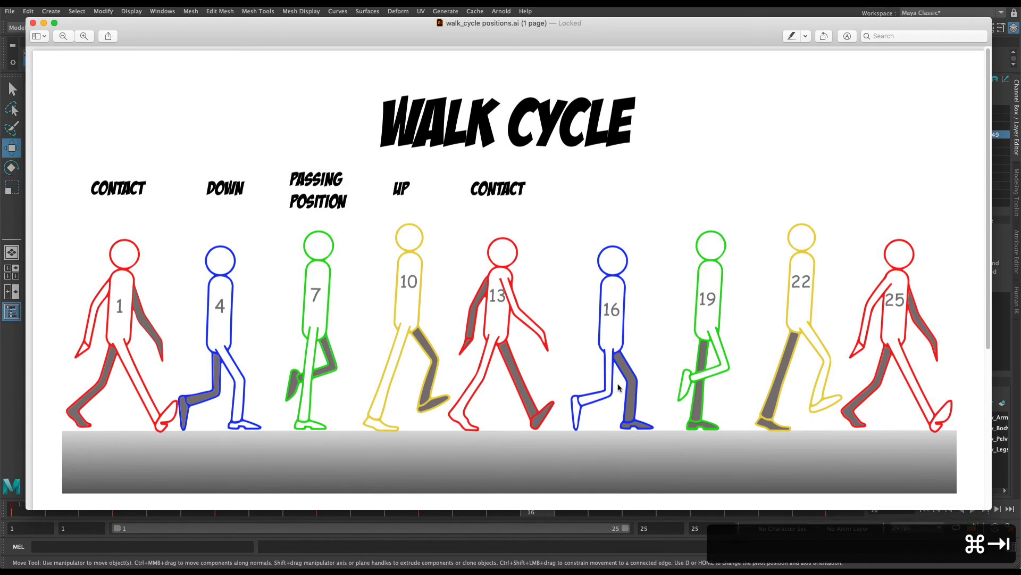
{"action": "key", "text": "super+Tab"}
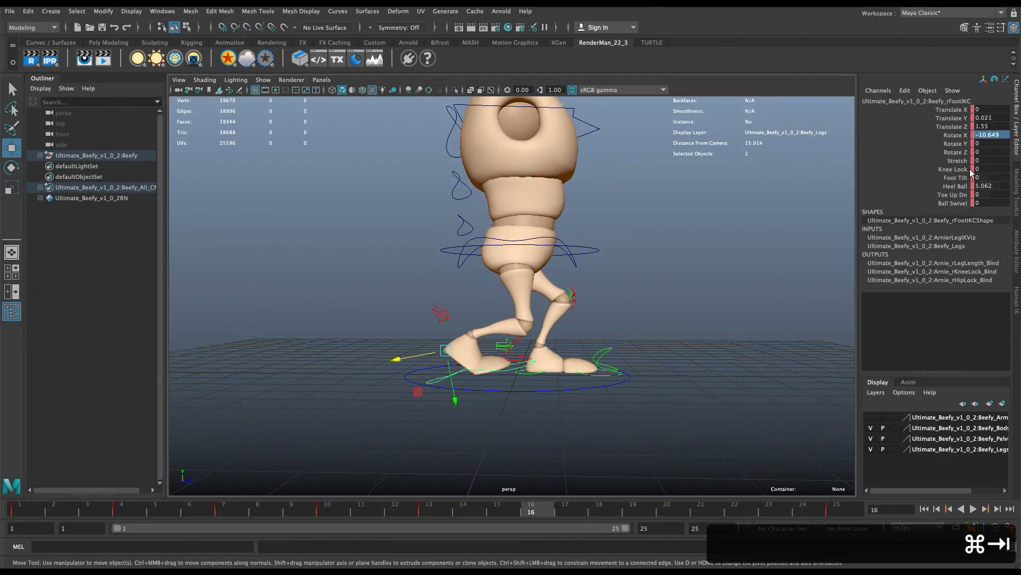
{"action": "type", "text": "0"}
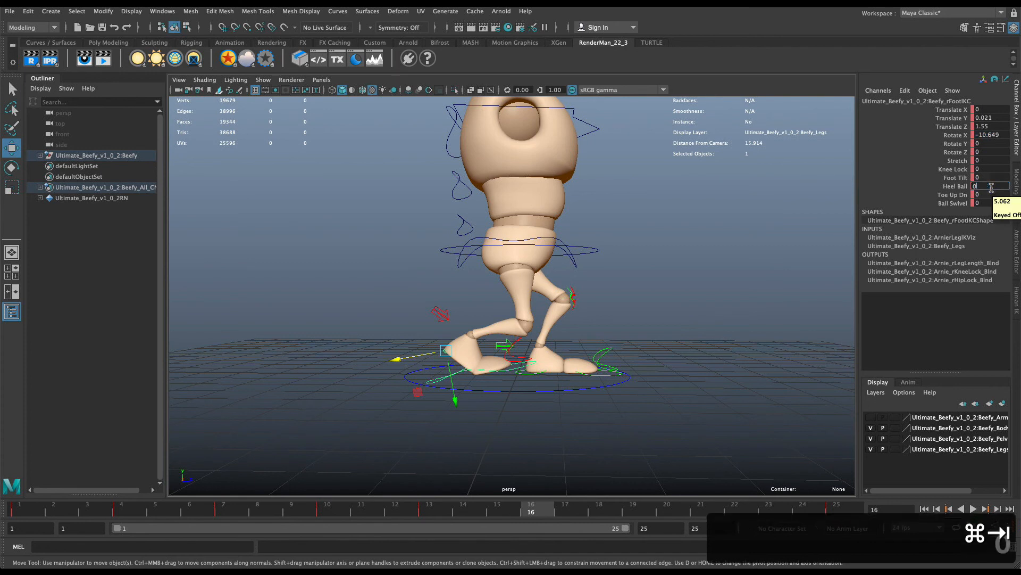
{"action": "key", "text": "Return"}
{"action": "left_click", "coordinate": [960, 187]}
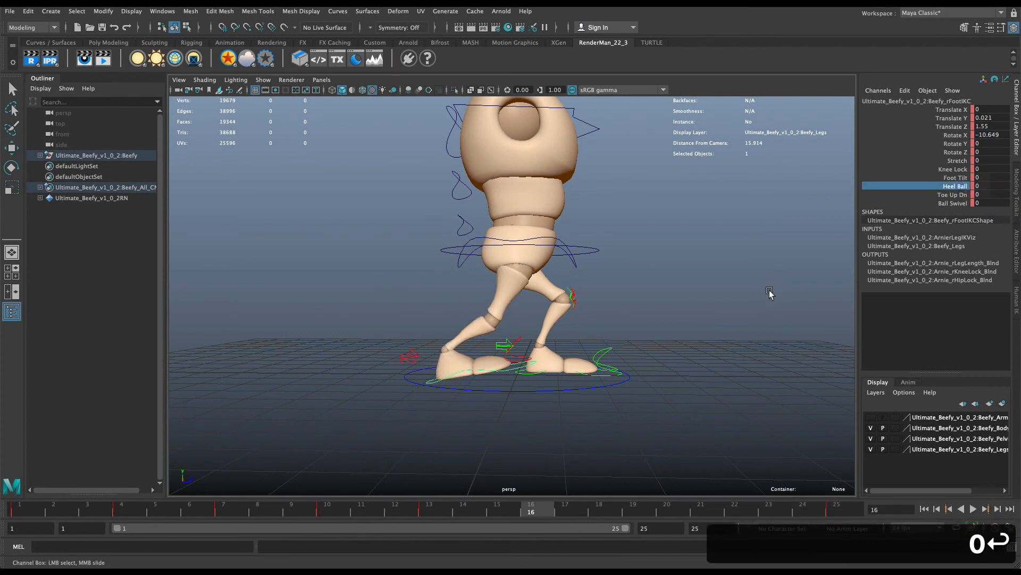
{"action": "double_click", "coordinate": [999, 135]}
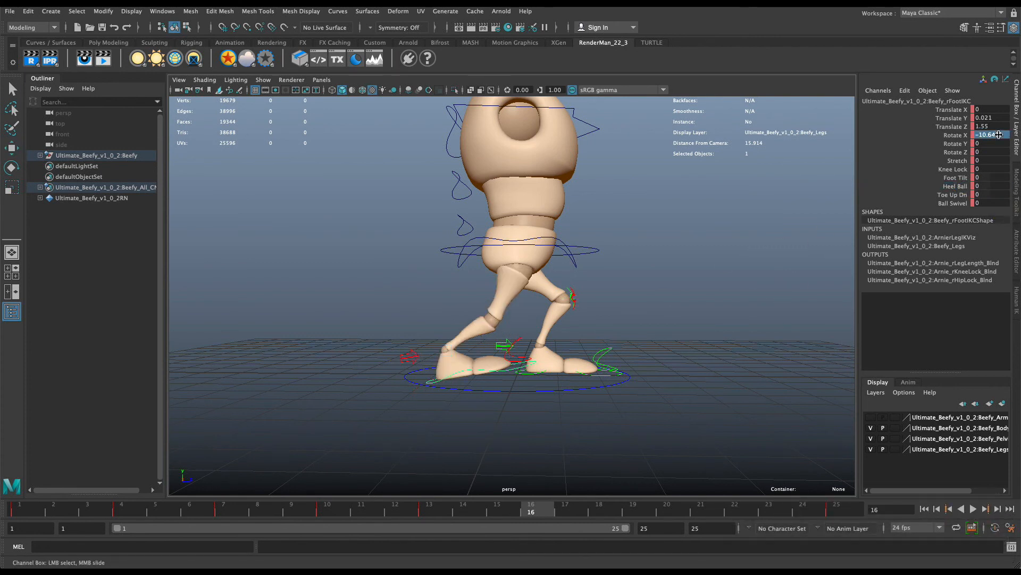
{"action": "type", "text": "0"}
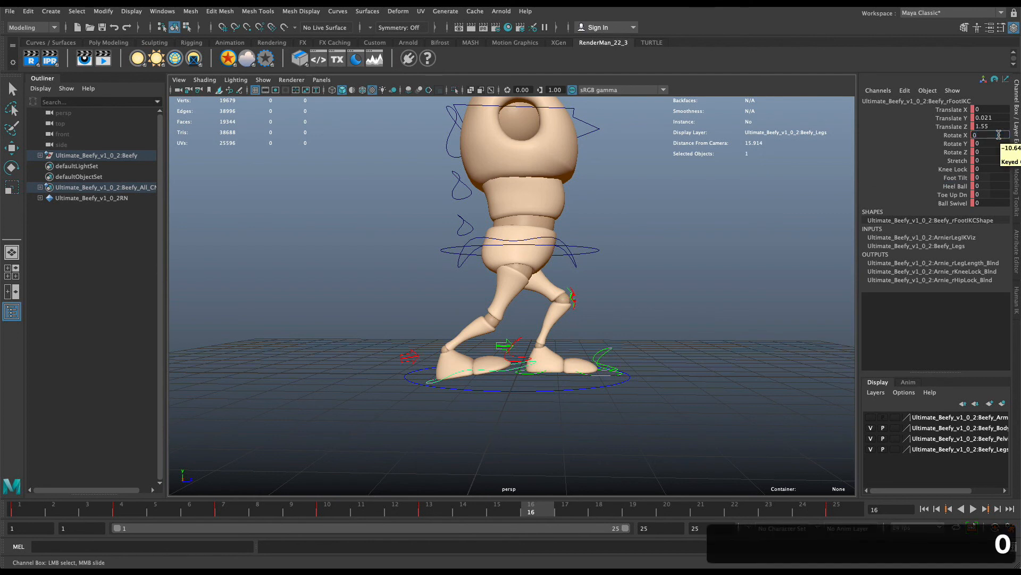
{"action": "key", "text": "Return"}
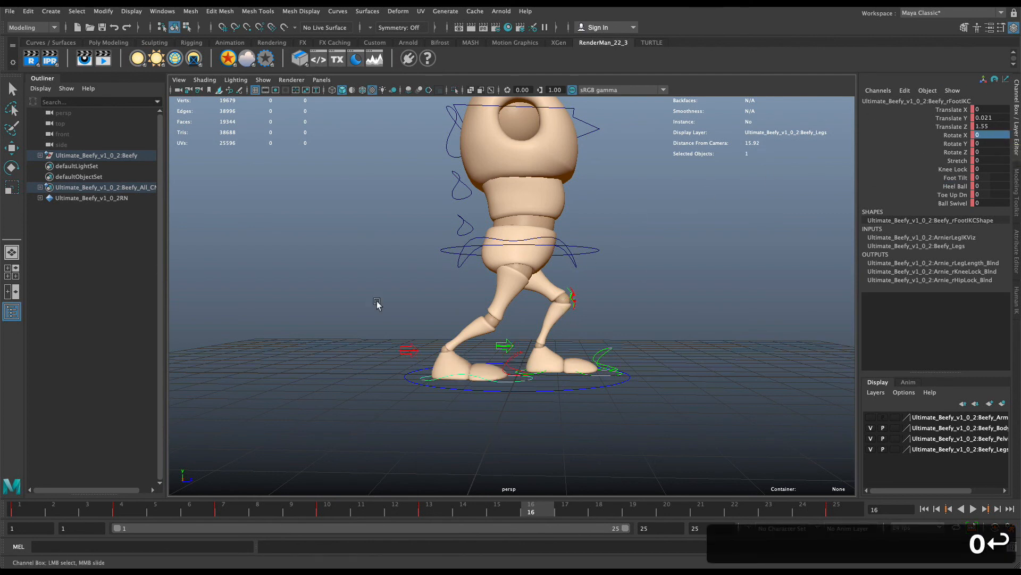
- Raise the right foot IK control to about -0.986 Translate Y and 1.554 Translate Z, with the toes pointing down at about 52.112 Rotate X
{"action": "key", "text": "w"}
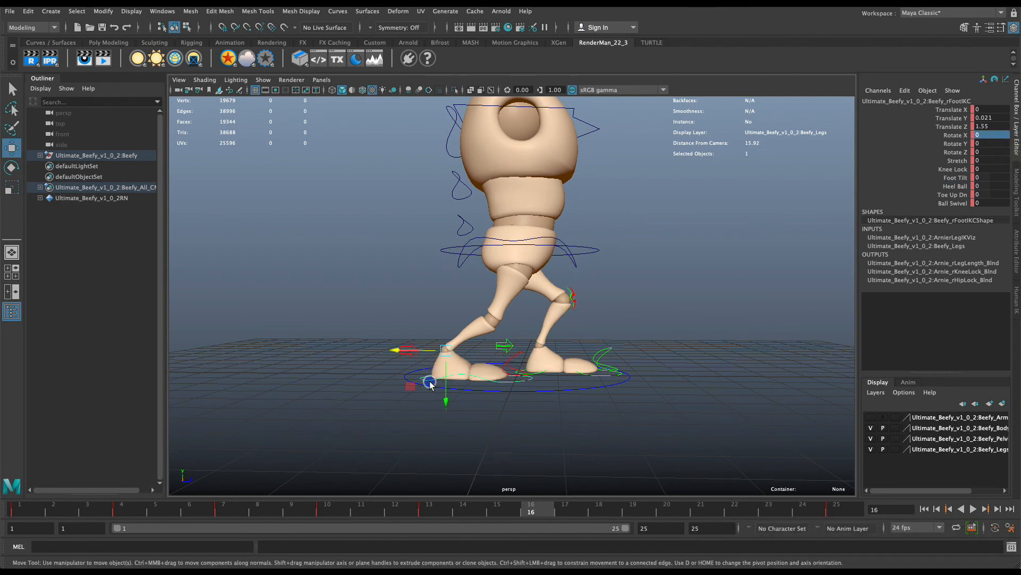
{"action": "left_click_drag", "start_coordinate": [448, 387], "coordinate": [442, 351]}
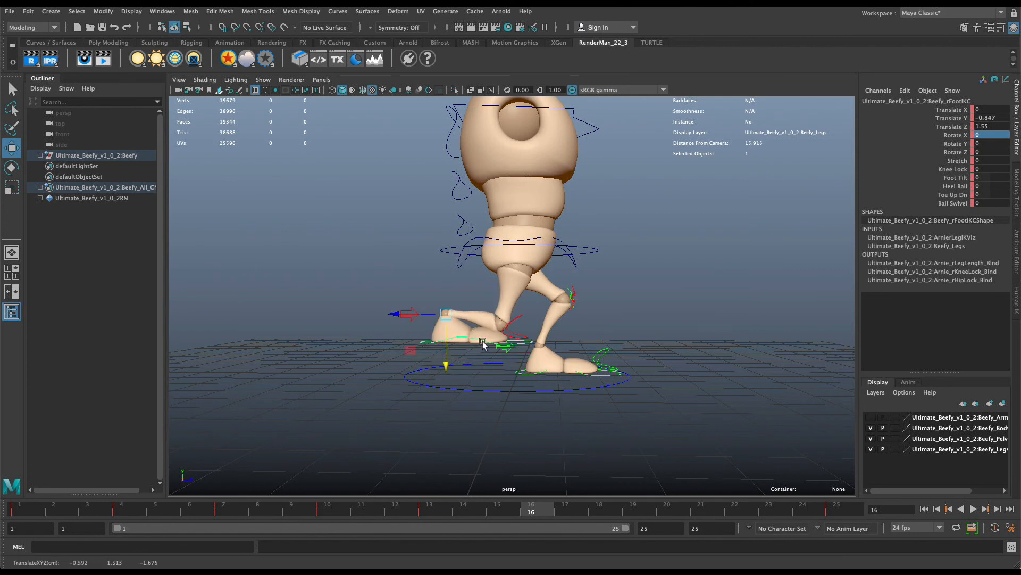
{"action": "key", "text": "e"}
{"action": "left_click_drag", "start_coordinate": [483, 345], "coordinate": [450, 361]}
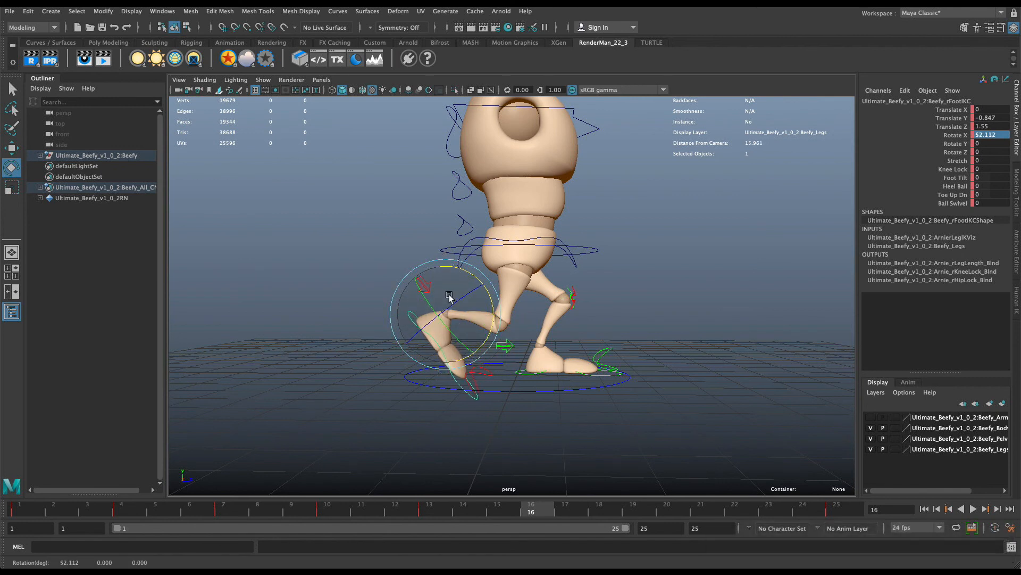
{"action": "key", "text": "w"}
{"action": "left_click_drag", "start_coordinate": [436, 301], "coordinate": [433, 298]}
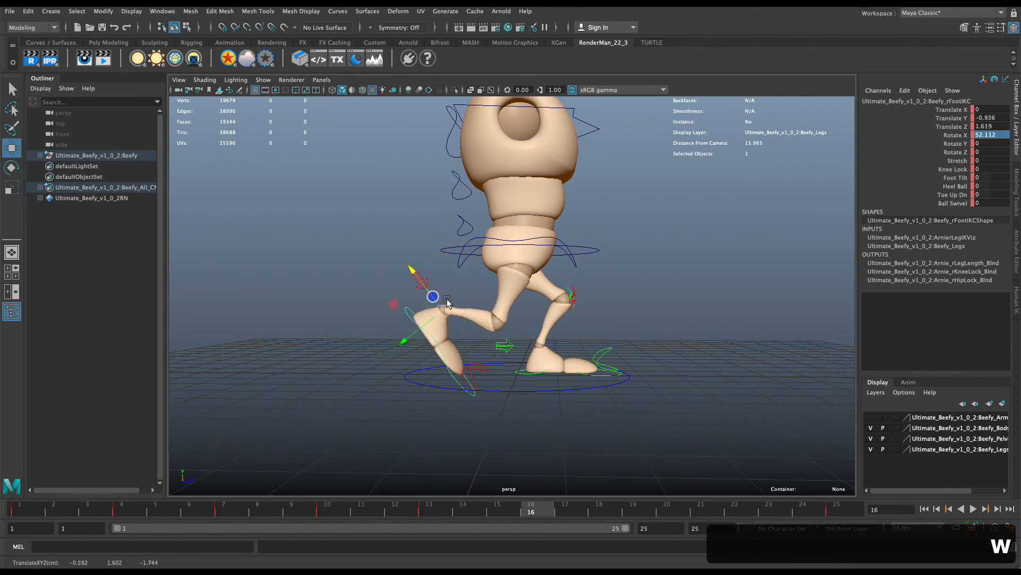
{"action": "left_click_drag", "start_coordinate": [424, 333], "coordinate": [414, 337]}
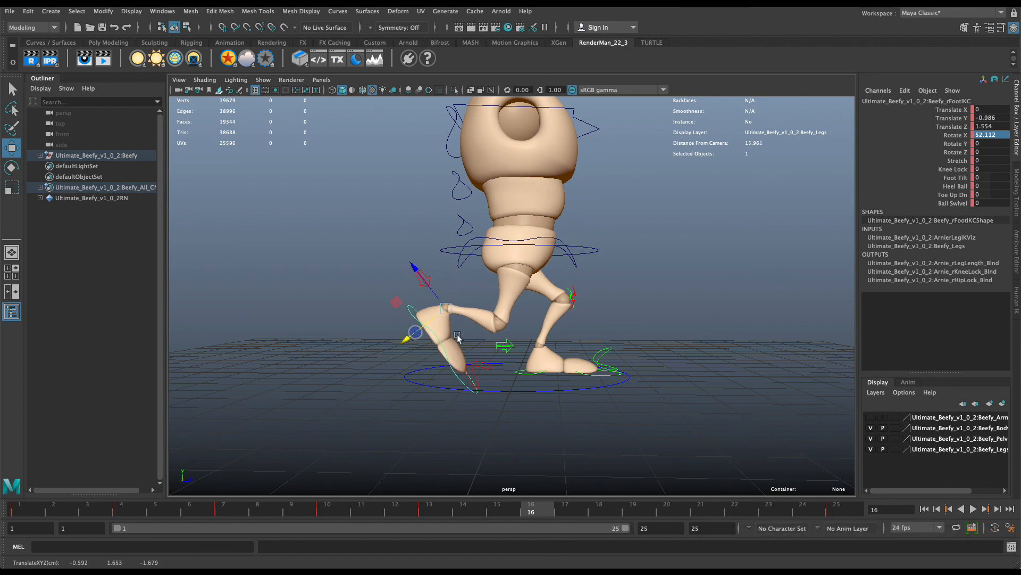
- Compare the trailing foot with the reference, rotate the right foot IK control to about 60.962 Rotate X, and keyframe it at frame 16
{"action": "key", "text": "super+Tab"}
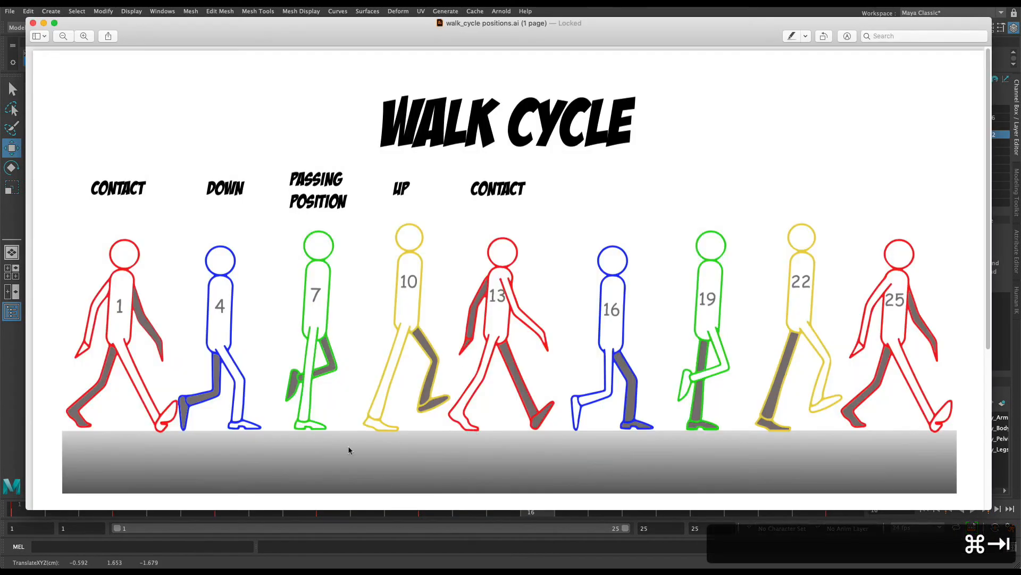
{"action": "key", "text": "super+Tab"}
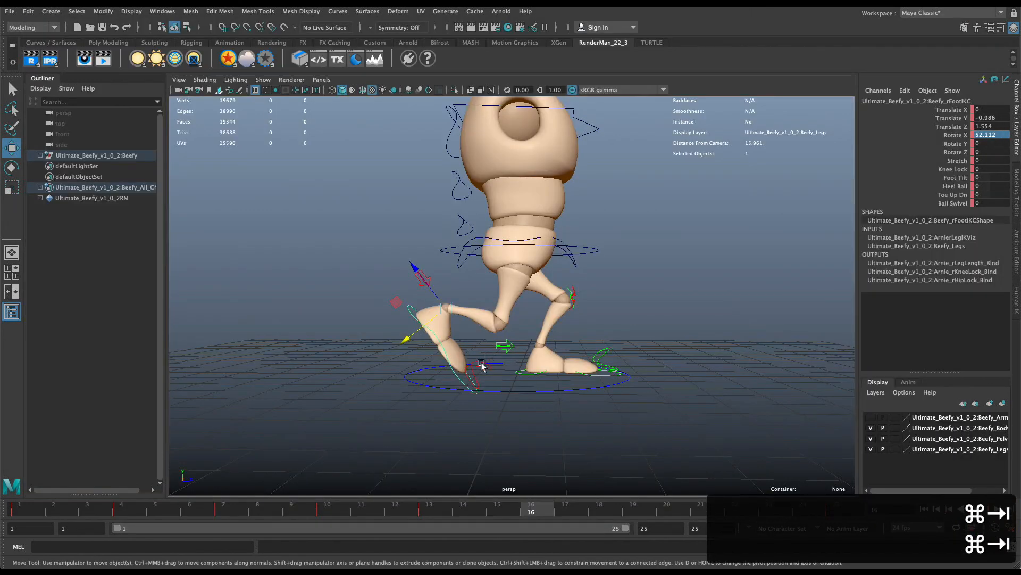
{"action": "key", "text": "e"}
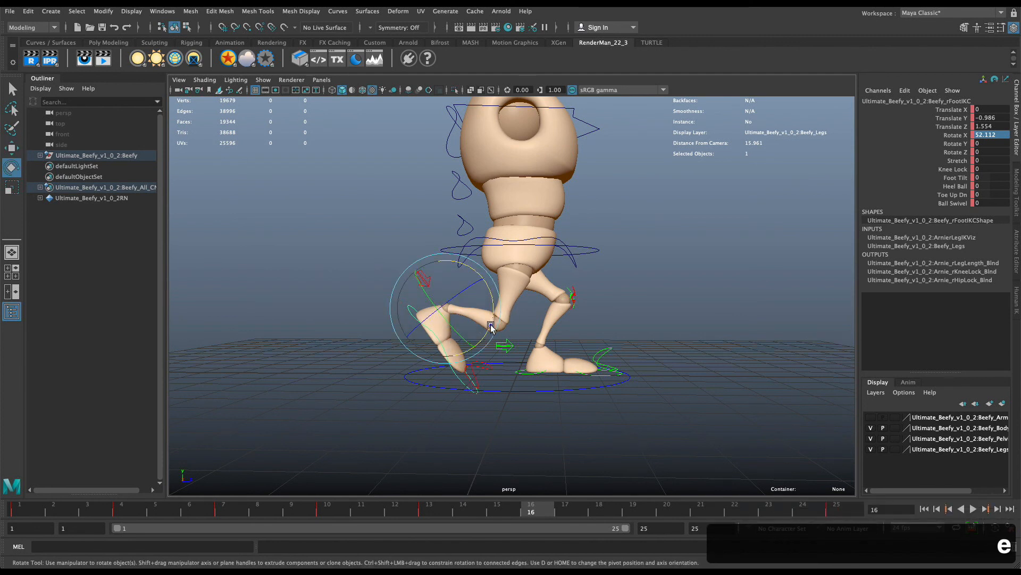
{"action": "left_click_drag", "start_coordinate": [492, 325], "coordinate": [485, 334]}
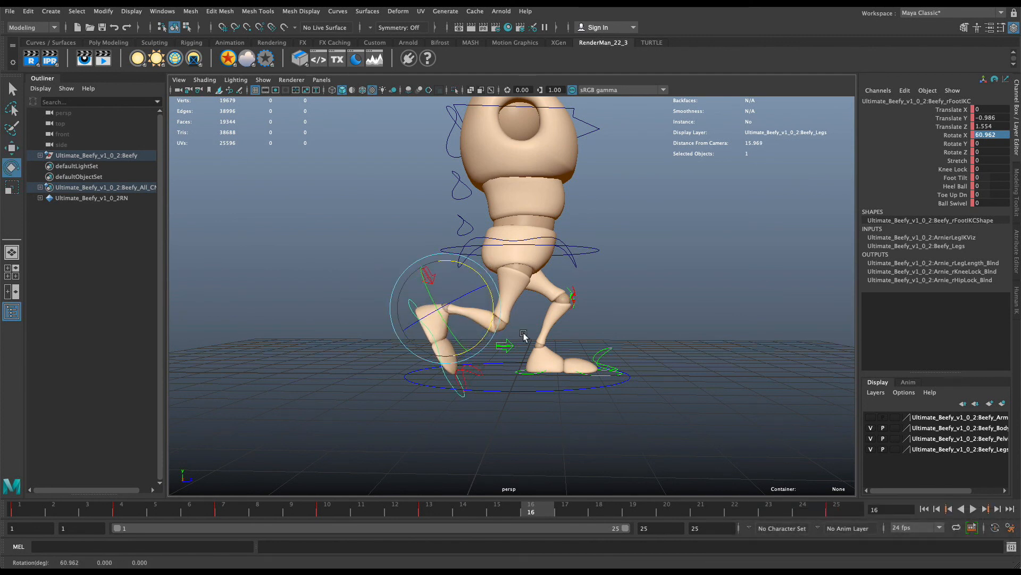
{"action": "key", "text": "s"}
- Move the right foot IK control to about -0.962 Translate Y and 1.326 Translate Z, keyframe it, and check against the reference
{"action": "key", "text": "super+Tab"}
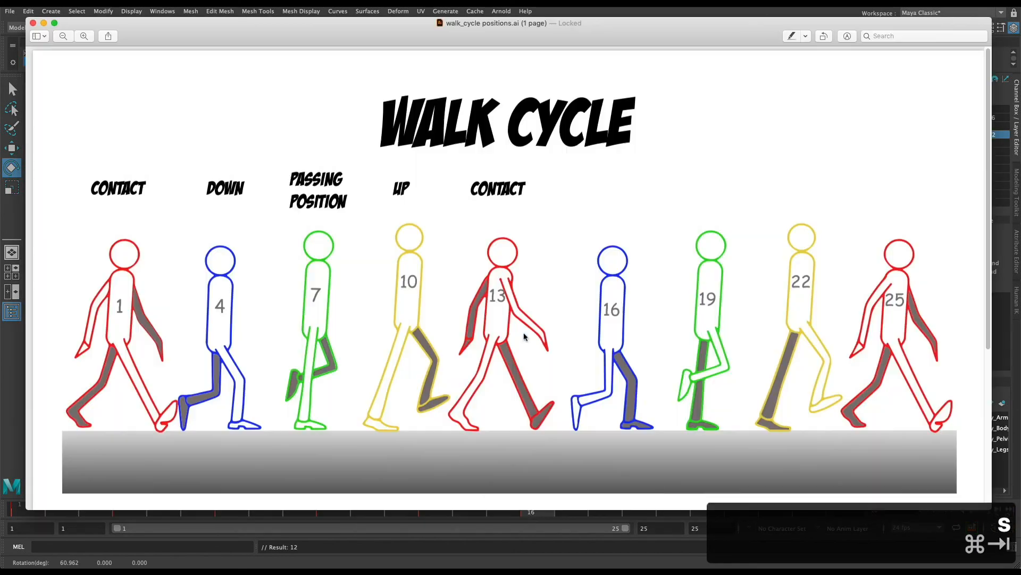
{"action": "key", "text": "super+Tab"}
{"action": "key", "text": "w"}
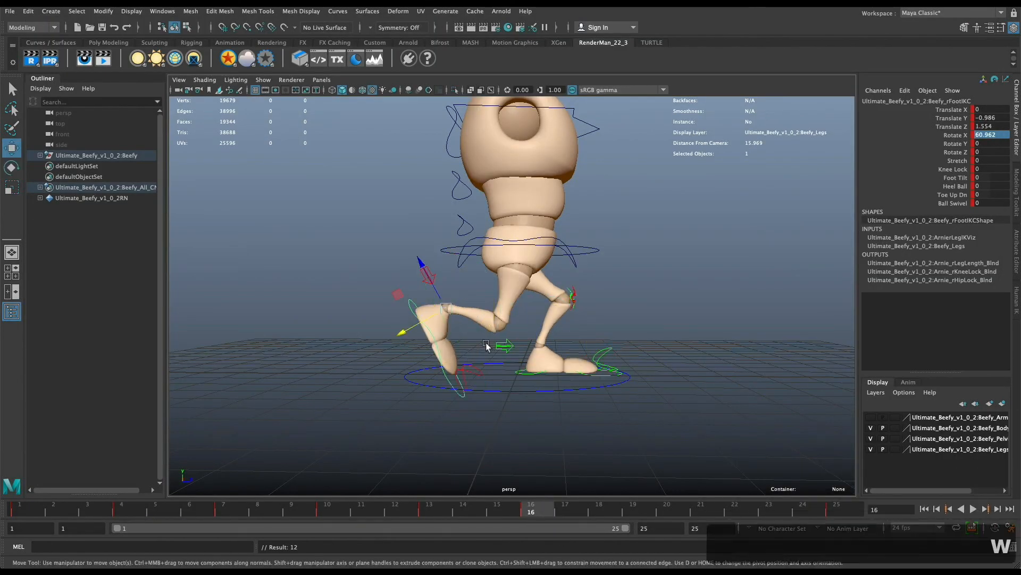
{"action": "left_click_drag", "start_coordinate": [416, 330], "coordinate": [421, 295]}
{"action": "key", "text": "s"}
{"action": "left_click", "coordinate": [124, 508]}
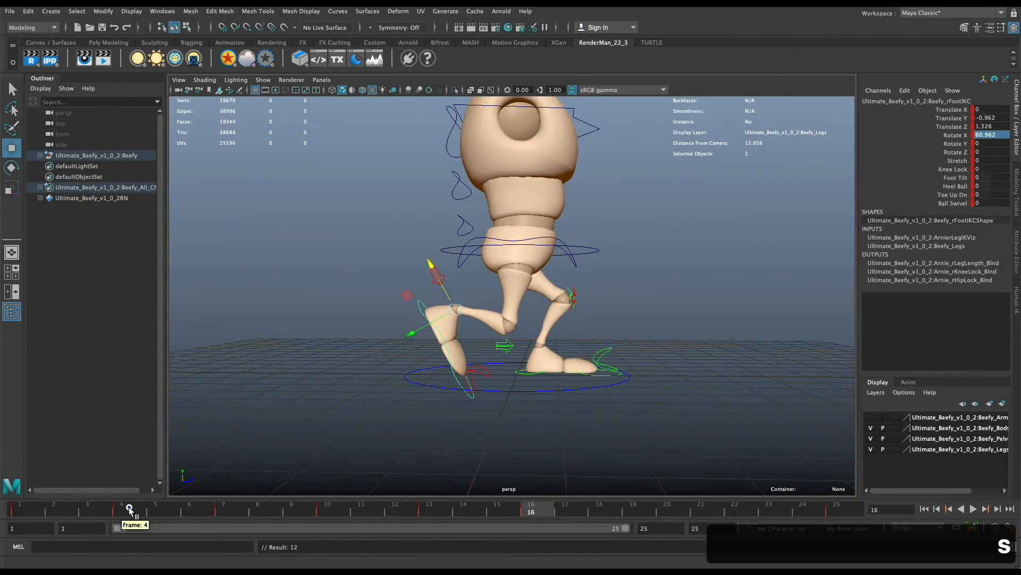
{"action": "left_click", "coordinate": [537, 511]}
{"action": "key", "text": "super+Tab"}
{"action": "key", "text": "super+Tab"}
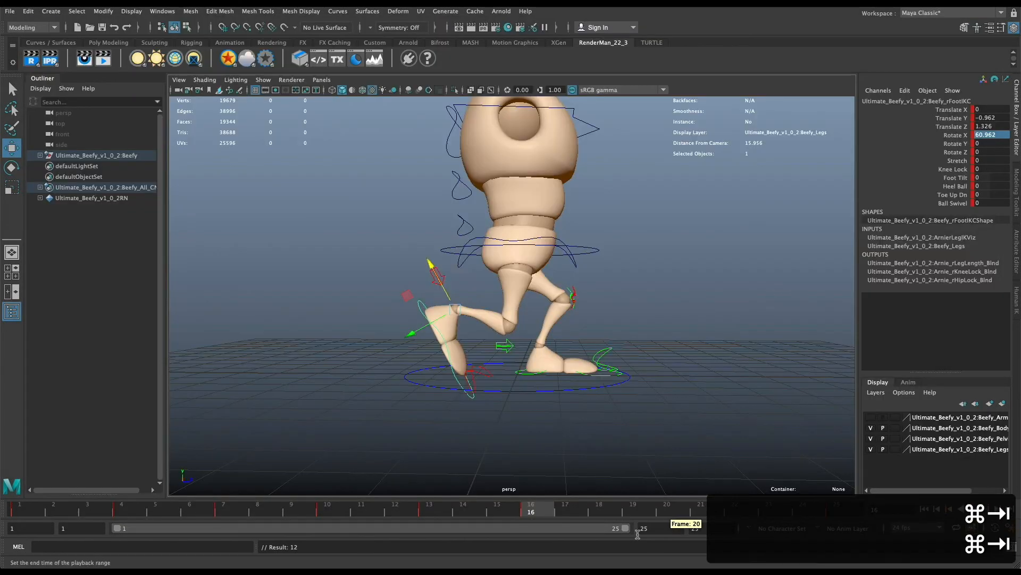
- At frame 19, place the right foot IK control at about -1.096 Translate Y and -0.115 Translate Z, rotated to about 92.012 Rotate X
{"action": "left_click", "coordinate": [639, 509]}
{"action": "key", "text": "super+z"}
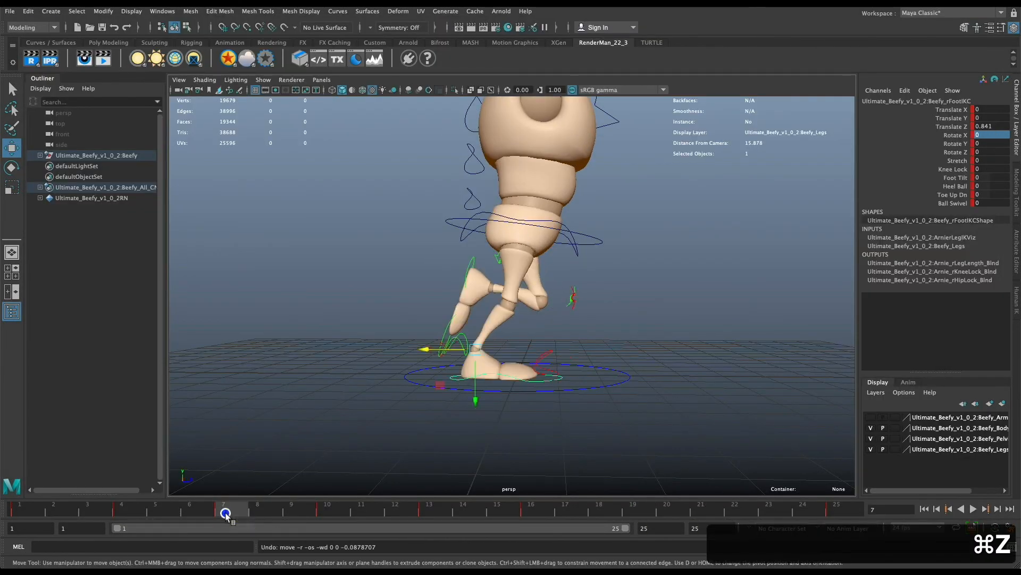
{"action": "left_click_drag", "start_coordinate": [498, 320], "coordinate": [531, 339]}
{"action": "key", "text": "e"}
{"action": "key", "text": "w"}
{"action": "left_click_drag", "start_coordinate": [516, 264], "coordinate": [516, 272]}
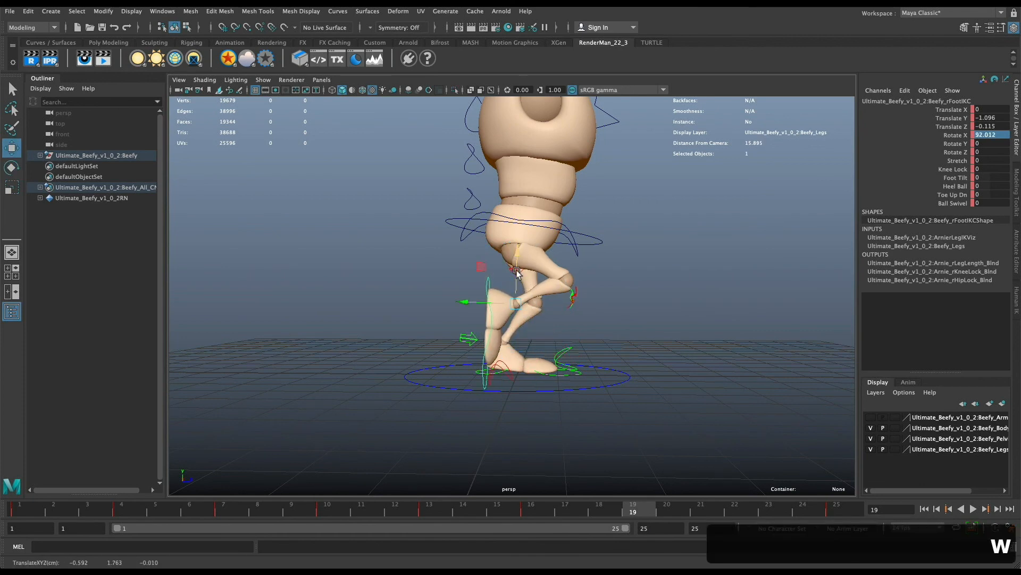
- Rotate the right foot IK control further so the toes trail back in the frame 19 passing pose, and keyframe it
{"action": "key", "text": "e"}
{"action": "left_click_drag", "start_coordinate": [559, 324], "coordinate": [538, 345]}
{"action": "left_click", "coordinate": [569, 374]}
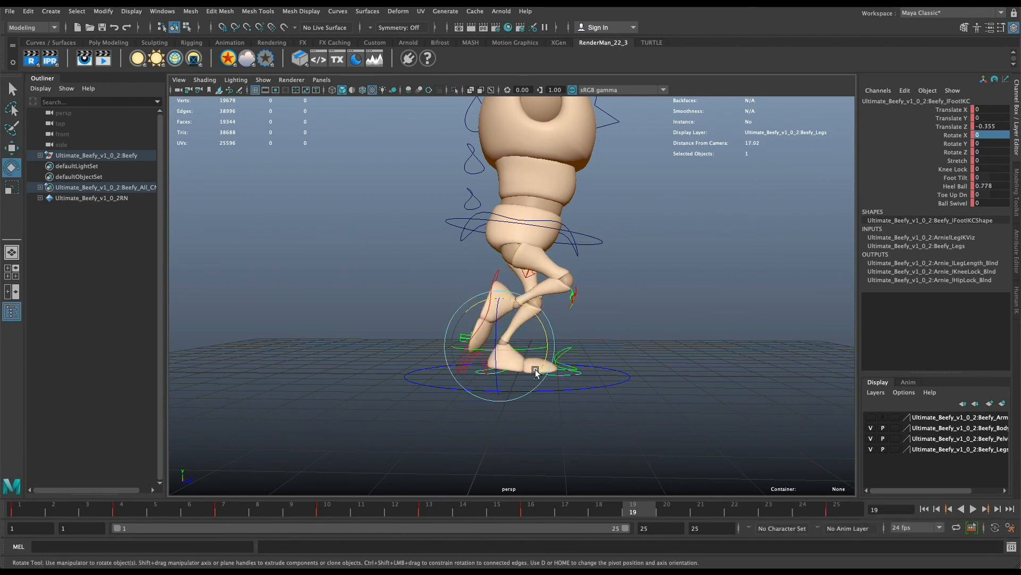
{"action": "left_click", "coordinate": [367, 371]}
{"action": "left_click", "coordinate": [493, 275]}
{"action": "key", "text": "s"}
- Move the left foot IK control back to about -1.089 Translate Z at frame 19, set its Heel Ball to 0, and keyframe it
{"action": "left_click", "coordinate": [569, 374]}
{"action": "key", "text": "w"}
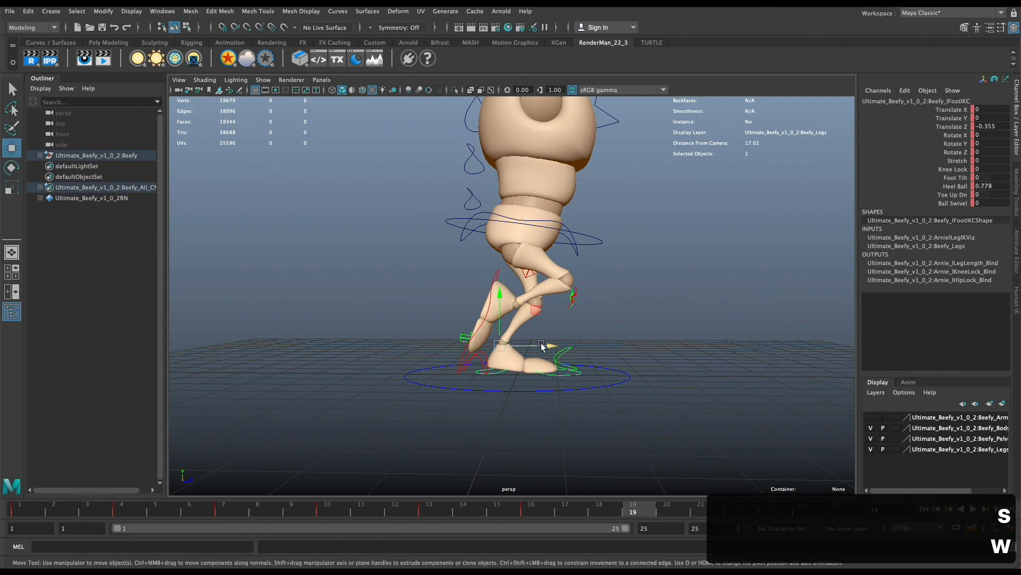
{"action": "left_click_drag", "start_coordinate": [542, 346], "coordinate": [514, 349]}
{"action": "type", "text": "0"}
{"action": "key", "text": "Return"}
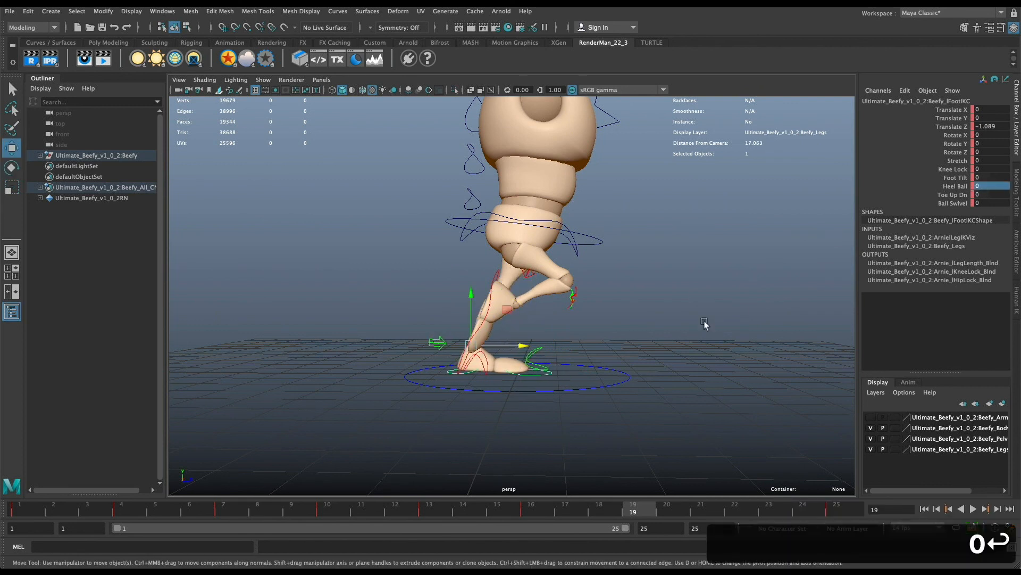
{"action": "key", "text": "s"}
- Compare with the frame 7 passing pose, then nudge the left foot IK control slightly forward at frame 19 and keyframe it
{"action": "left_click", "coordinate": [241, 512]}
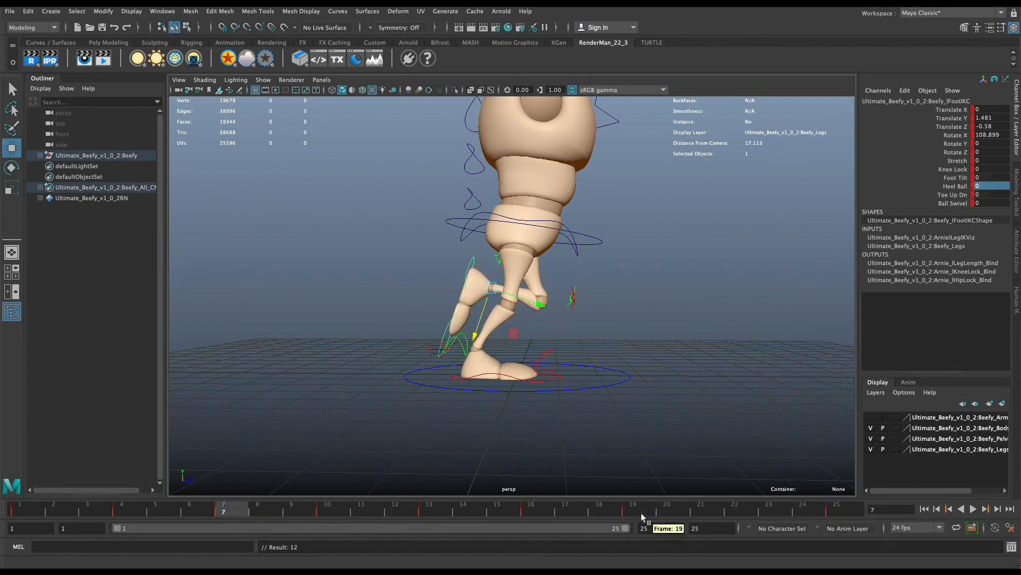
{"action": "left_click", "coordinate": [636, 512]}
{"action": "left_click_drag", "start_coordinate": [508, 345], "coordinate": [515, 348]}
{"action": "key", "text": "s"}
- At frame 22, set the left foot IK control's Heel Ball to 3, shift the foot slightly forward, and keyframe it
{"action": "left_click", "coordinate": [739, 511]}
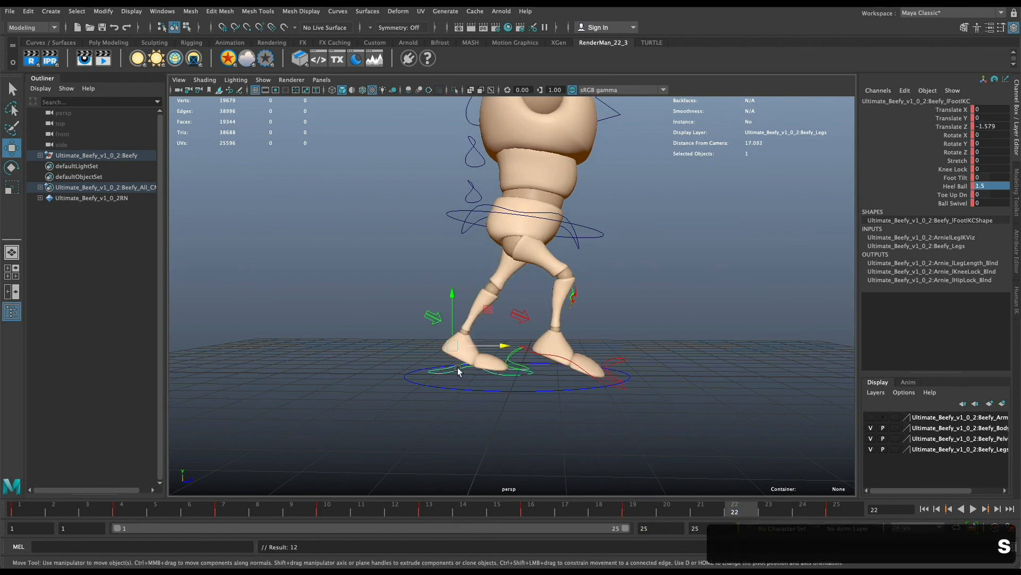
{"action": "left_click", "coordinate": [990, 186]}
{"action": "type", "text": "3"}
{"action": "key", "text": "Return"}
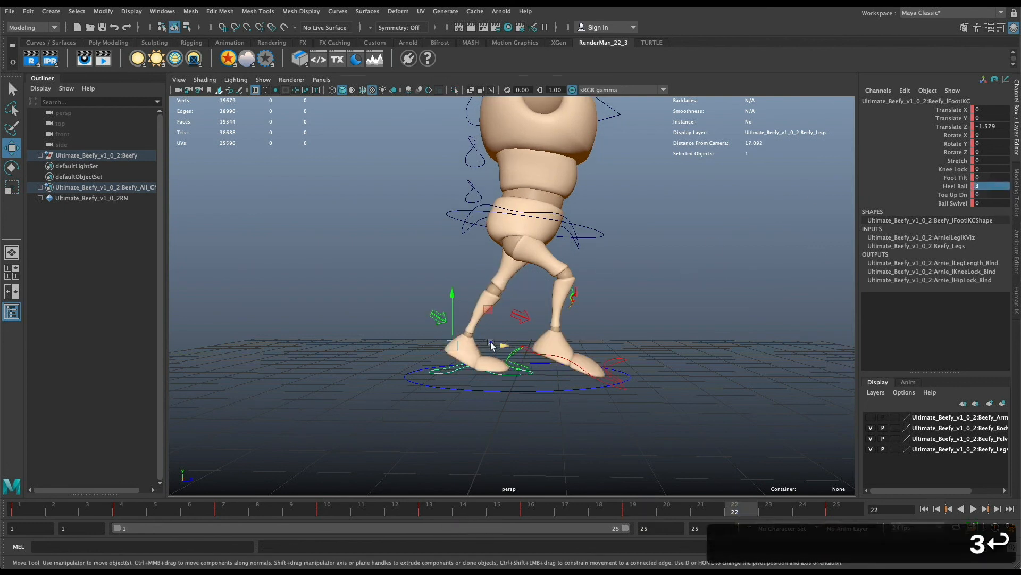
{"action": "left_click_drag", "start_coordinate": [492, 346], "coordinate": [497, 345]}
{"action": "key", "text": "s"}
- Check the frame 22 up pose in the reference and rotate the right foot IK control toes-up to about -42.089 Rotate X
{"action": "left_click", "coordinate": [576, 383]}
{"action": "key", "text": "super+Tab"}
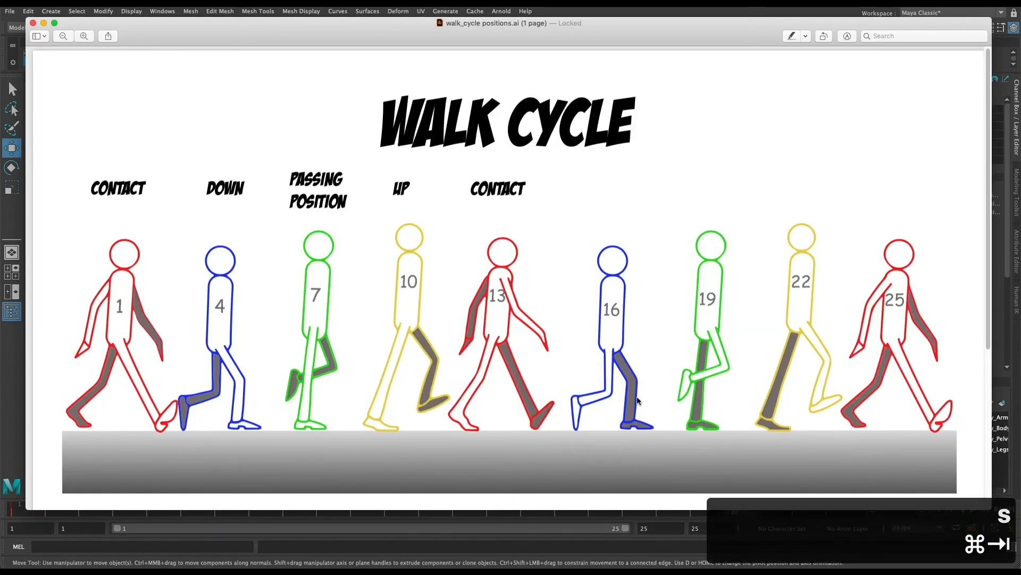
{"action": "key", "text": "super+Tab"}
{"action": "key", "text": "e"}
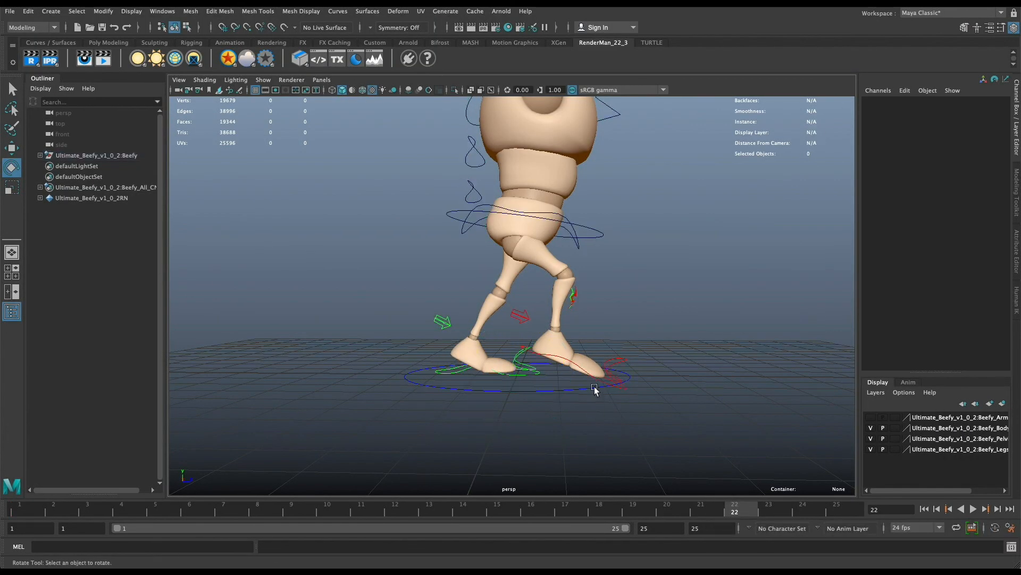
{"action": "left_click", "coordinate": [598, 382]}
{"action": "left_click_drag", "start_coordinate": [603, 319], "coordinate": [578, 285]}
{"action": "key", "text": "w"}
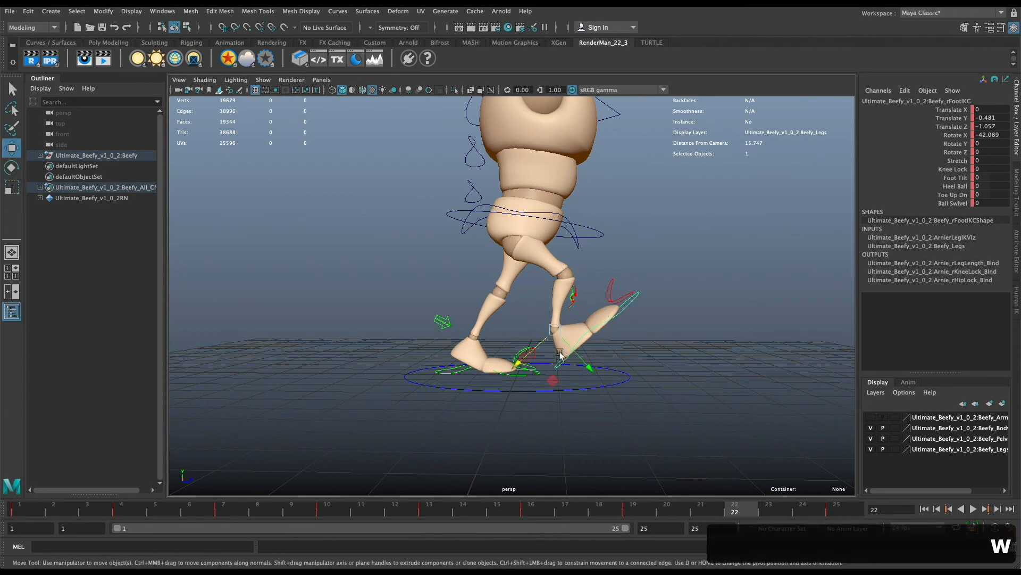
- Move the right foot IK control to about -0.652 Translate Y and -1.295 Translate Z, keyframe it at frame 22, and check frames 10 and 25
{"action": "key", "text": "super+Tab"}
{"action": "key", "text": "super+Tab"}
{"action": "left_click_drag", "start_coordinate": [529, 355], "coordinate": [552, 338]}
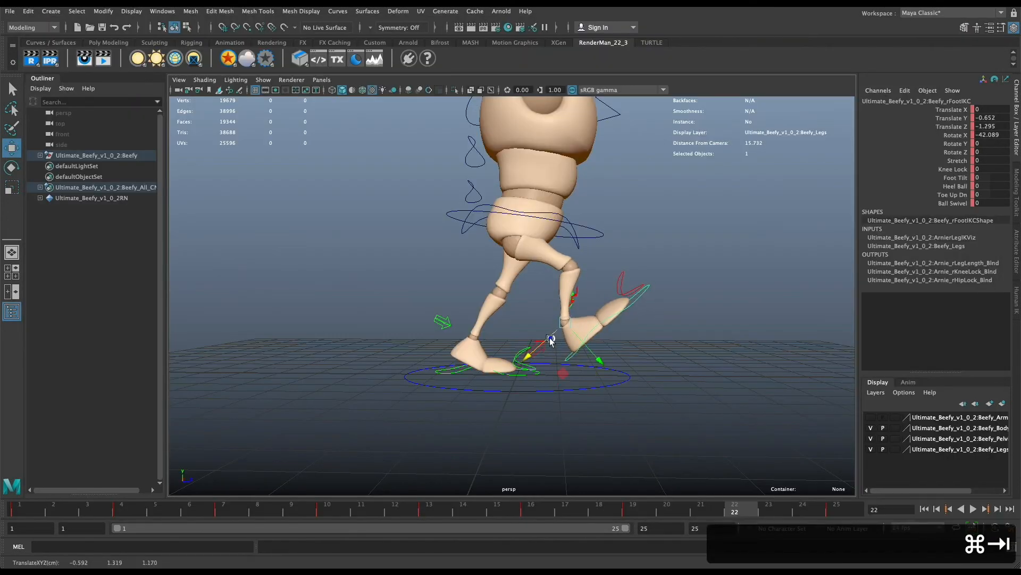
{"action": "key", "text": "s"}
{"action": "left_click", "coordinate": [325, 512]}
{"action": "left_click", "coordinate": [845, 509]}
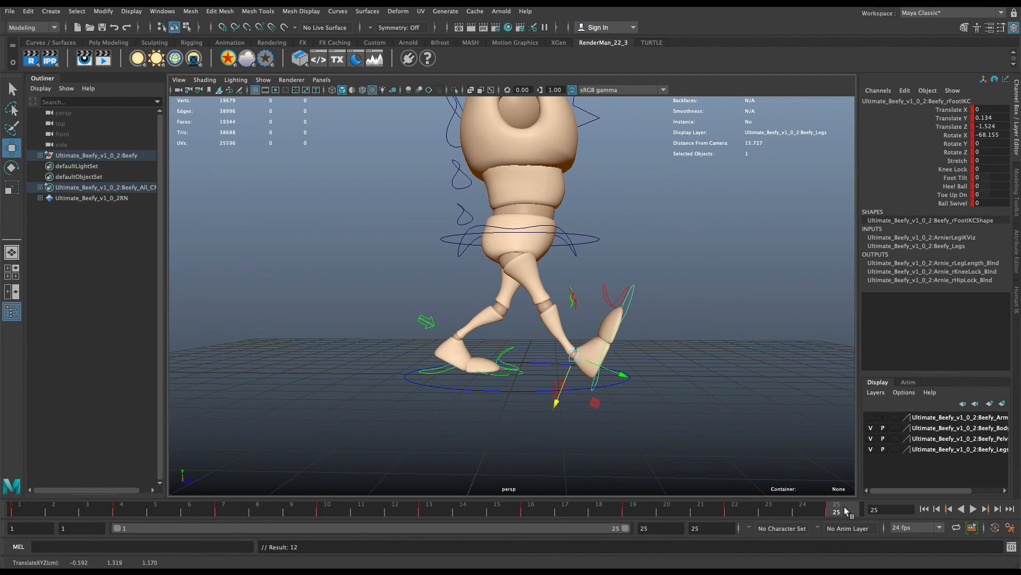
- Play back the walk cycle, shorten the playback range to end at frame 24, and play it again
{"action": "left_click", "coordinate": [974, 509]}
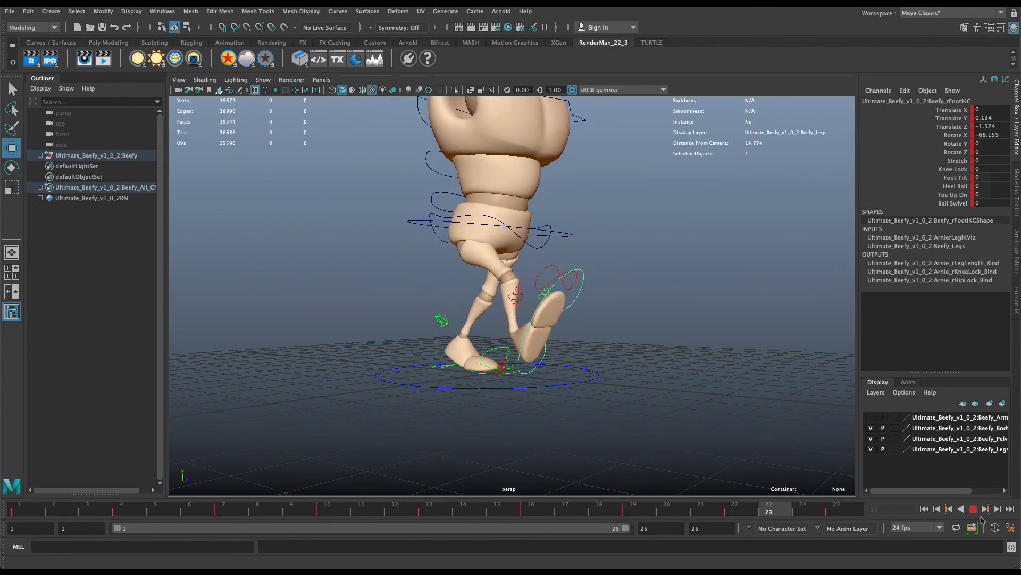
{"action": "left_click", "coordinate": [974, 509]}
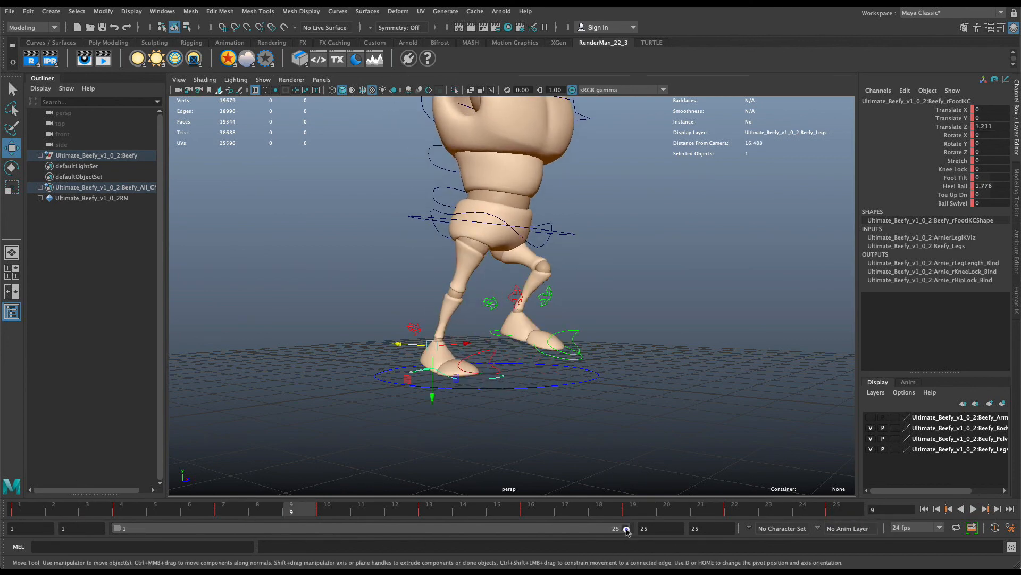
{"action": "left_click_drag", "start_coordinate": [627, 530], "coordinate": [618, 529]}
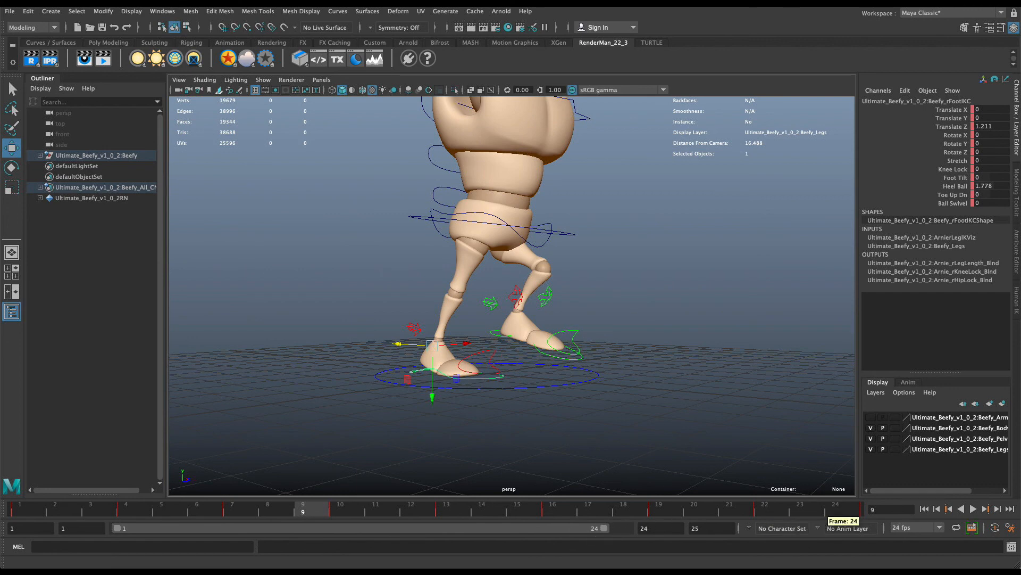
{"action": "left_click", "coordinate": [971, 510]}
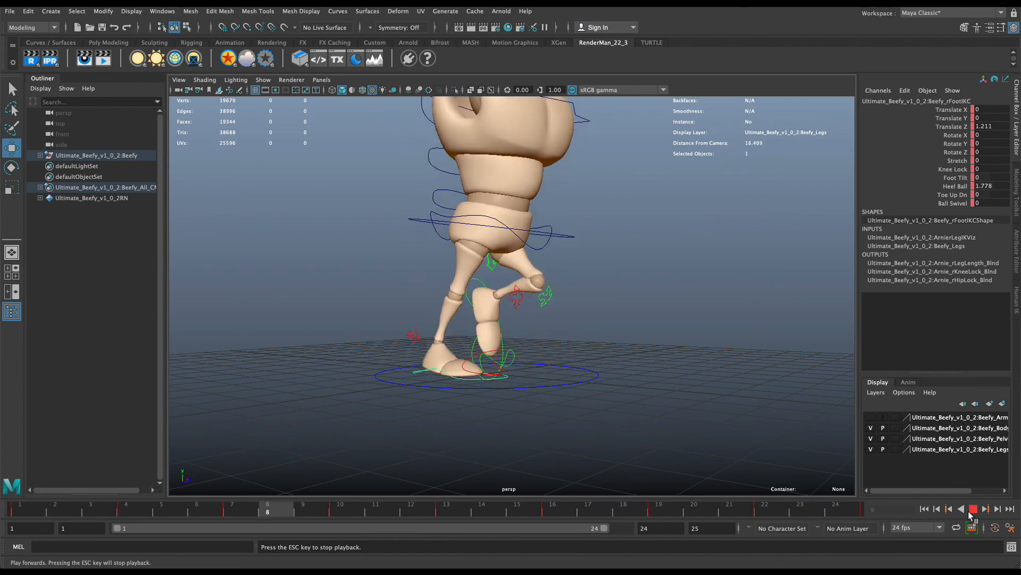